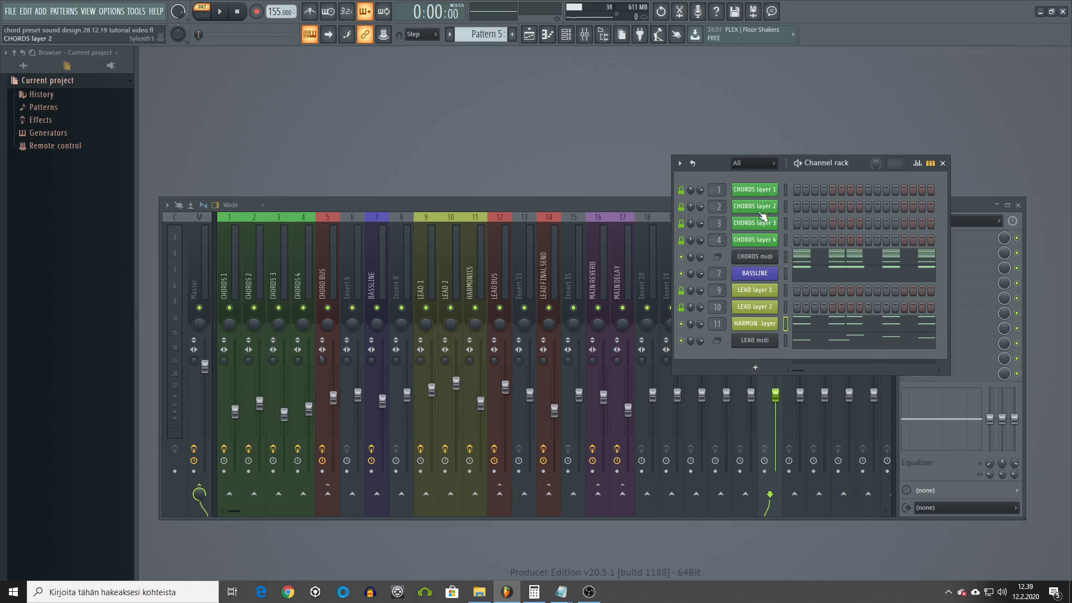
# - Inspect the CHORDS midi channel's layer settings and examine its chord notes in the piano roll
pyautogui.click(766, 256)
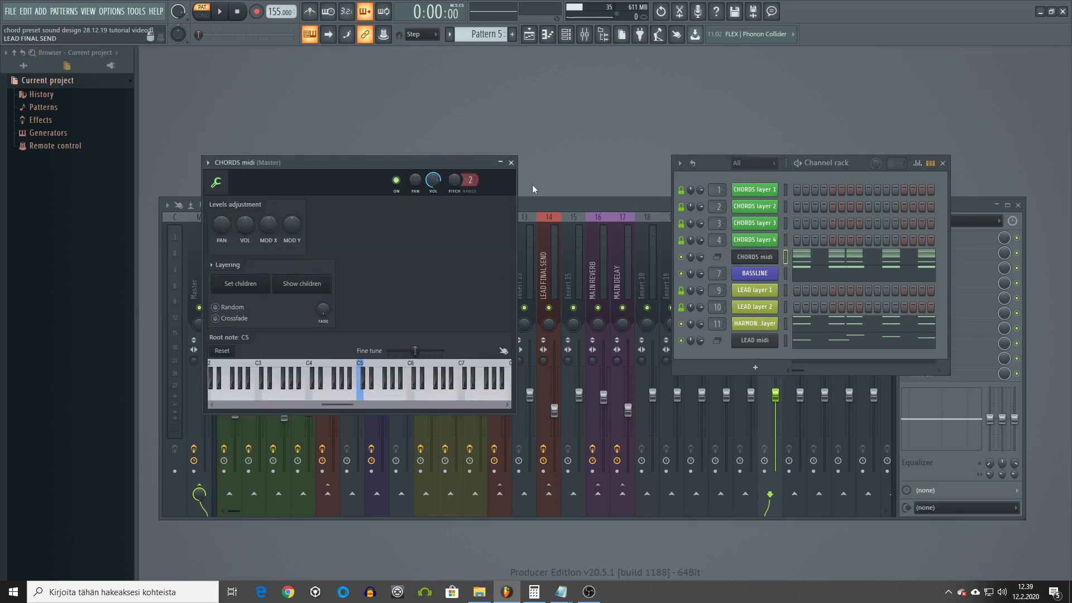
pyautogui.click(517, 163)
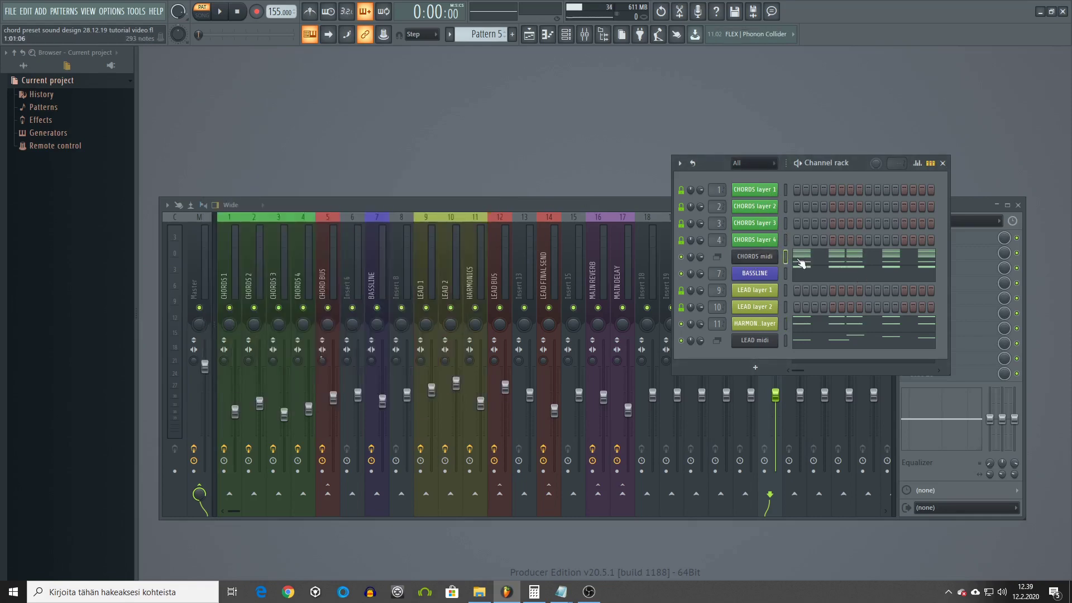
pyautogui.click(863, 264)
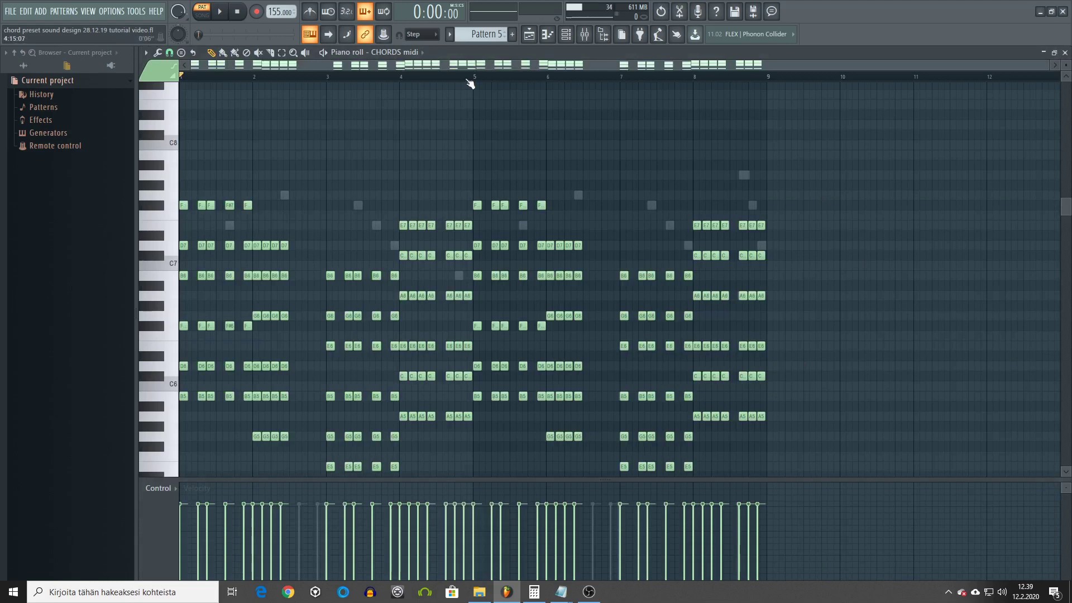
pyautogui.scroll(-1, 550, 200)
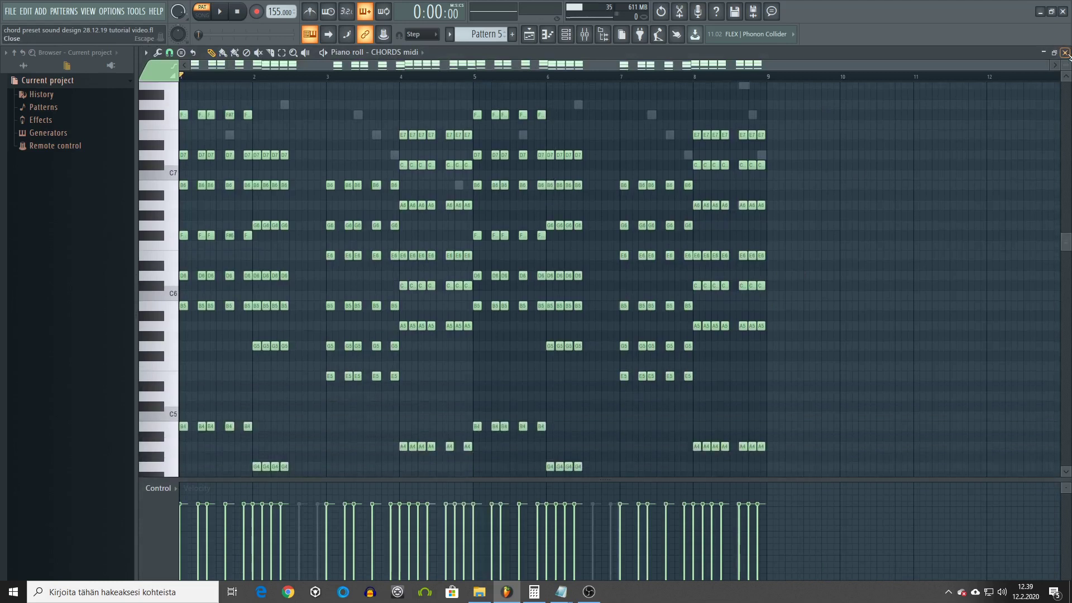
pyautogui.press('F7')
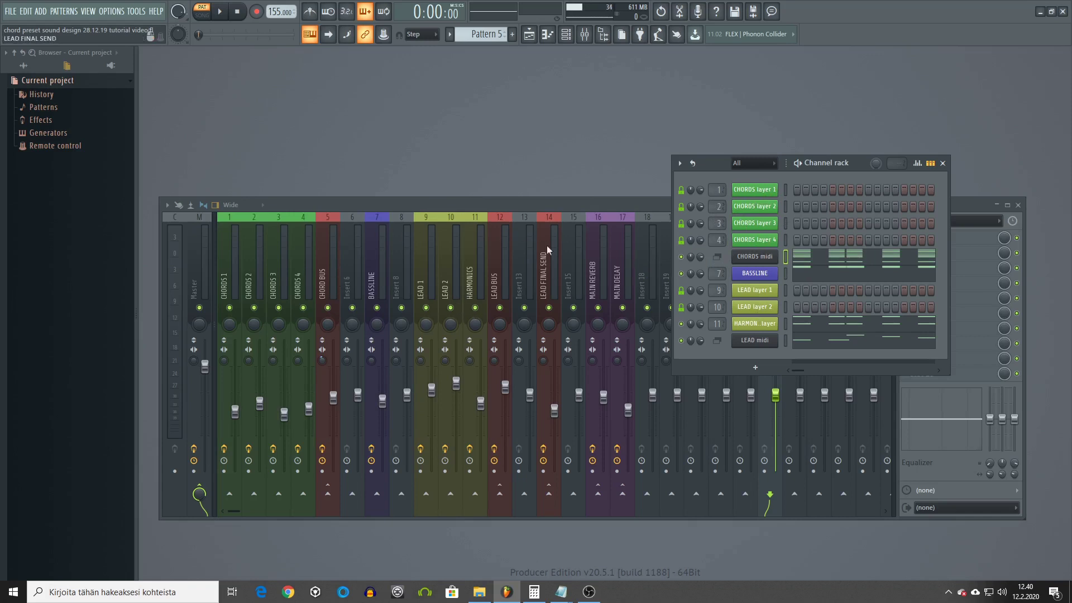
# - Open the CHORDS layer 1 Sylenth1 synth and display its Part A oscillator settings
pyautogui.click(766, 190)
pyautogui.moveTo(671, 209); pyautogui.dragTo(566, 130)
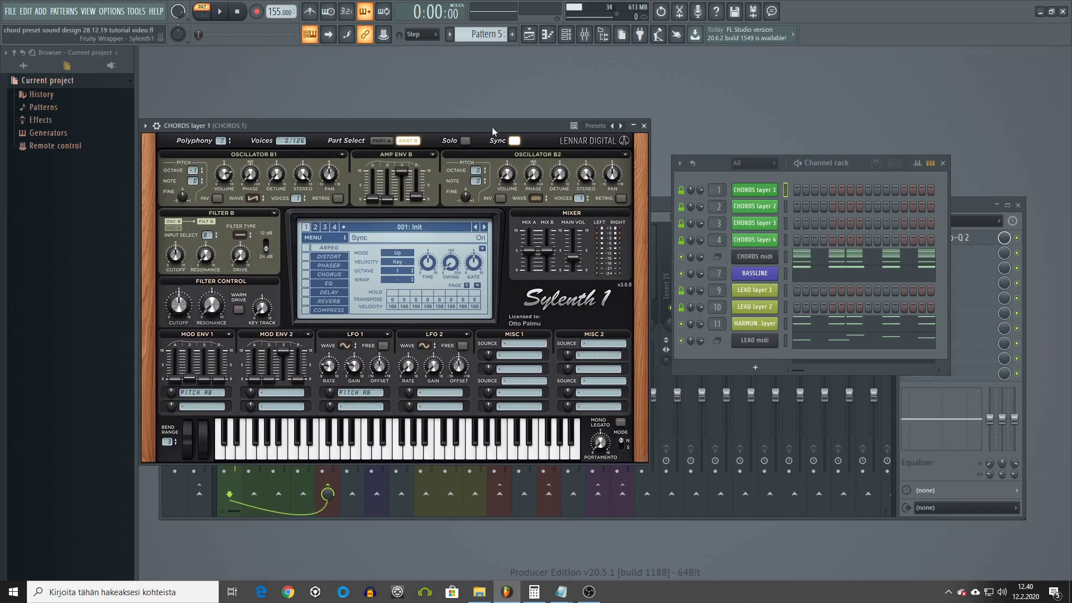
pyautogui.moveTo(491, 126); pyautogui.dragTo(530, 133)
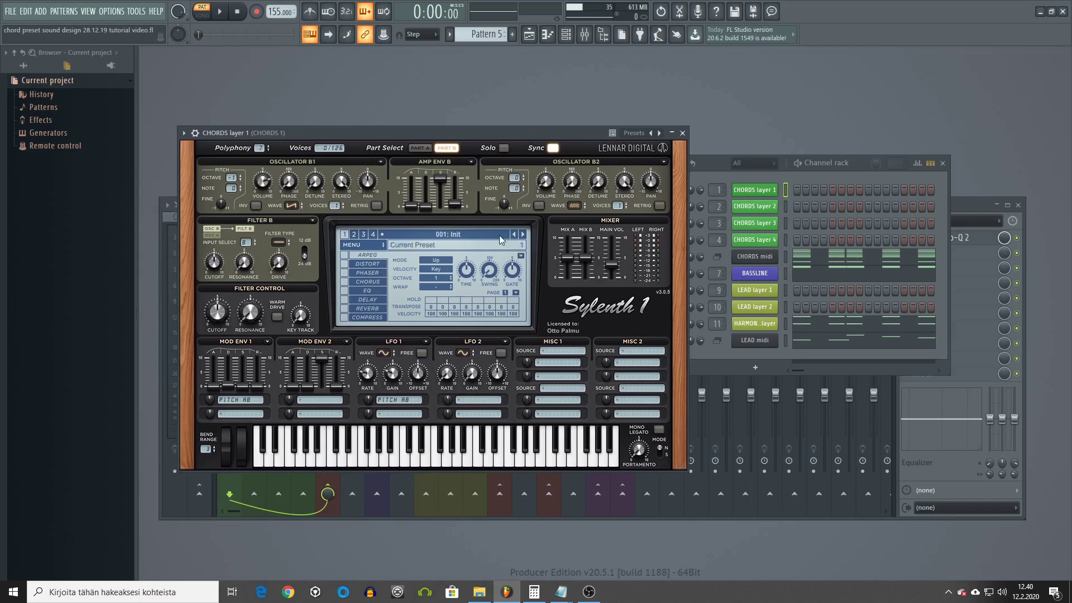
pyautogui.click(419, 148)
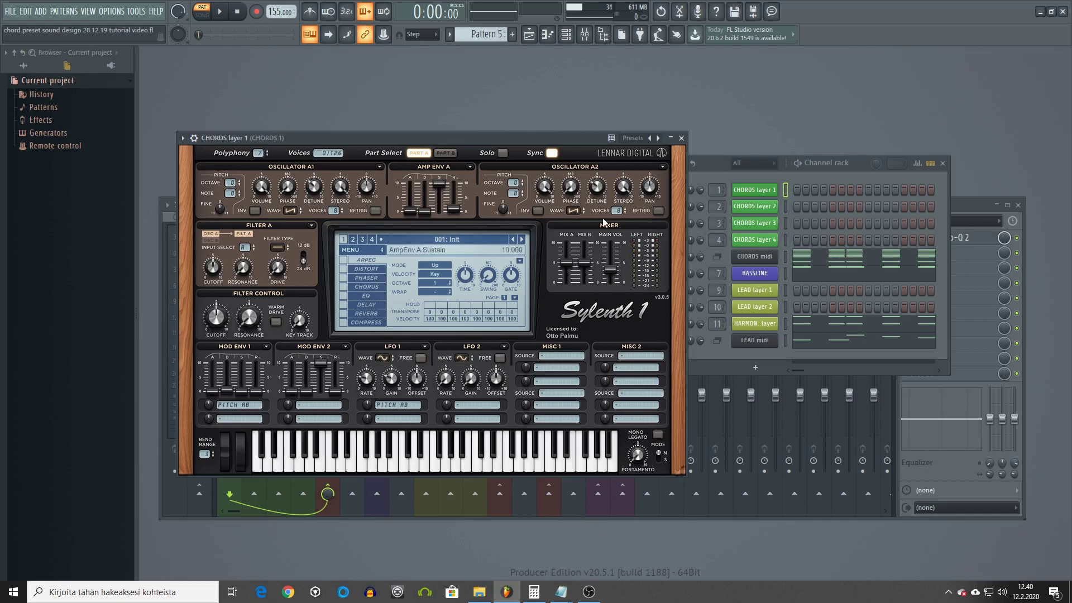
# - Solo the CHORDS 1 mixer track with its chord bus and audition the pattern, then stop playback
pyautogui.click(741, 182)
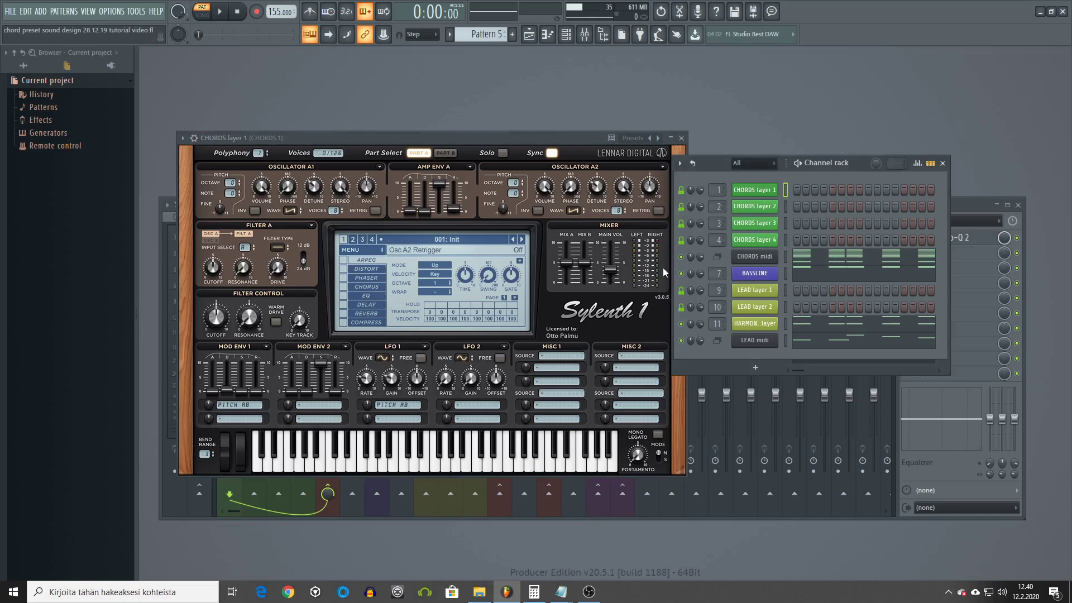
pyautogui.click(960, 205)
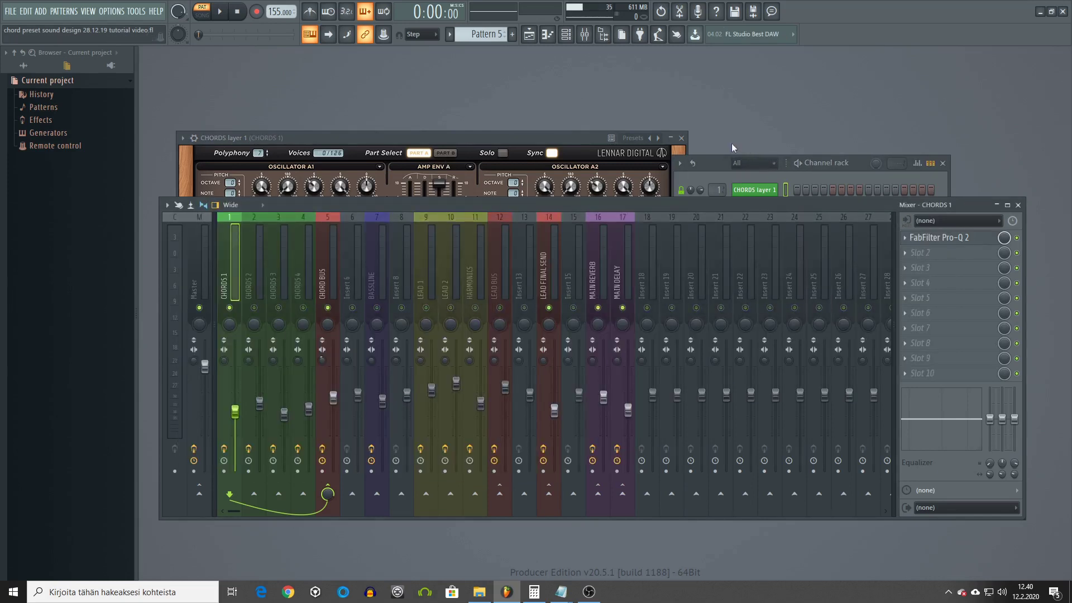
pyautogui.press('space')
pyautogui.click(793, 176)
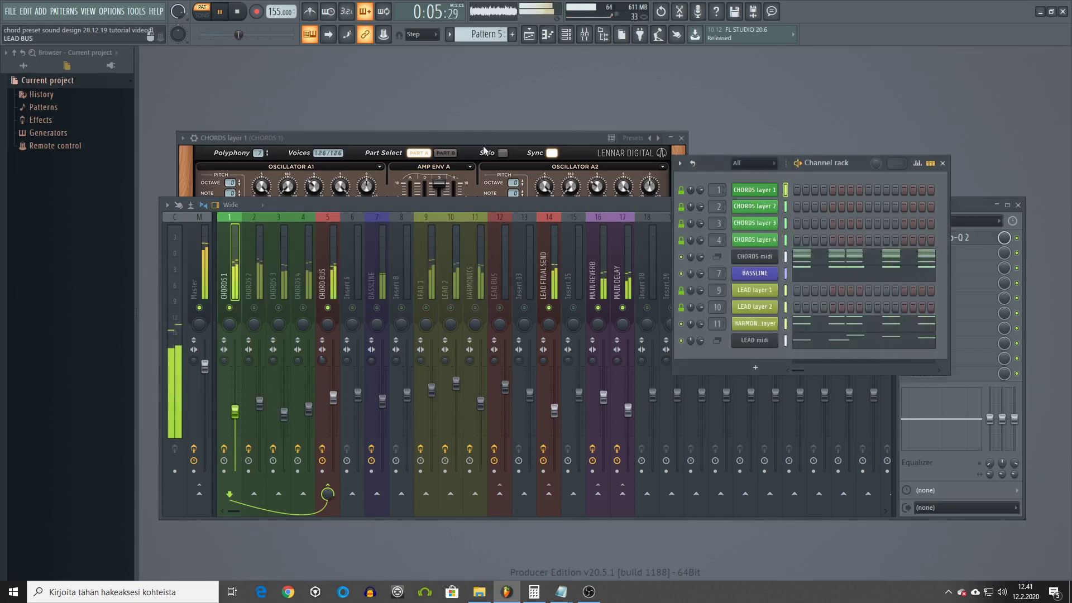
pyautogui.press('space')
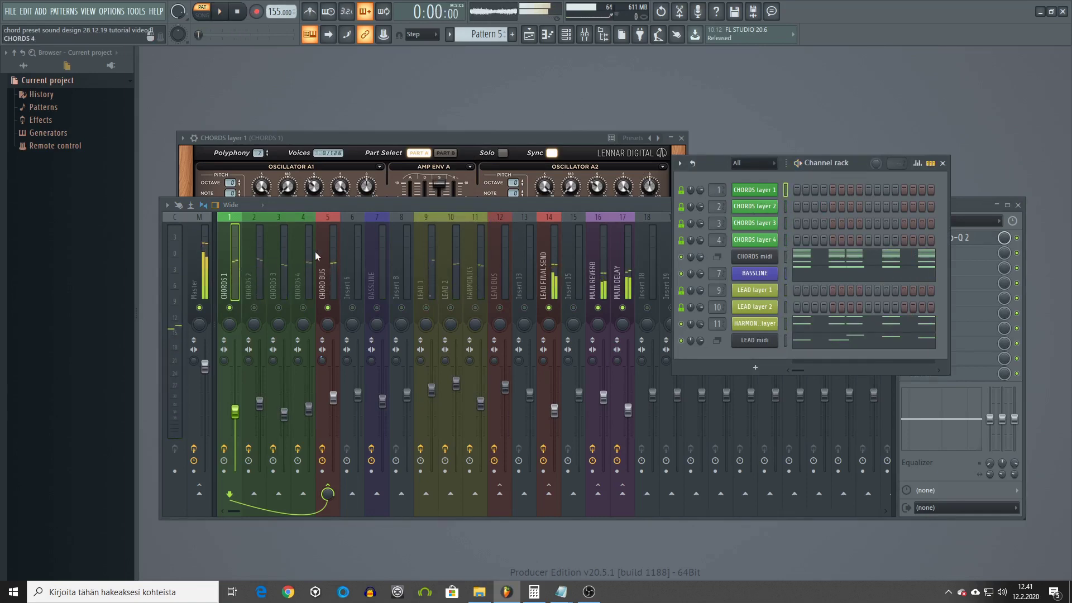
# - Examine the Part A and Part B settings of the CHORDS layer 1 synth, then close it
pyautogui.click(416, 137)
pyautogui.moveTo(416, 136); pyautogui.dragTo(414, 113)
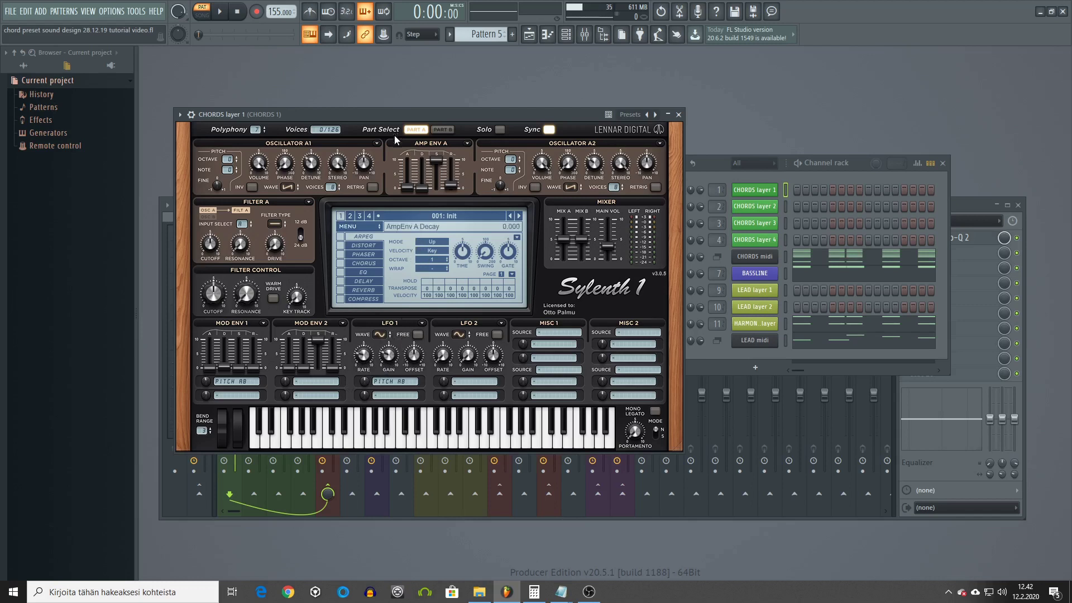
pyautogui.click(441, 129)
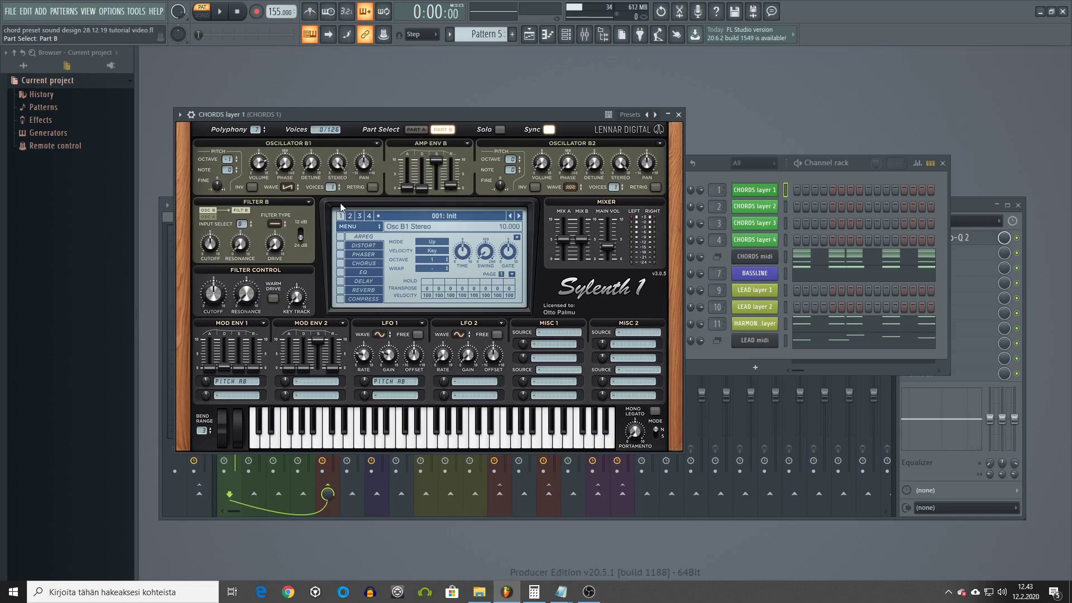
pyautogui.click(424, 130)
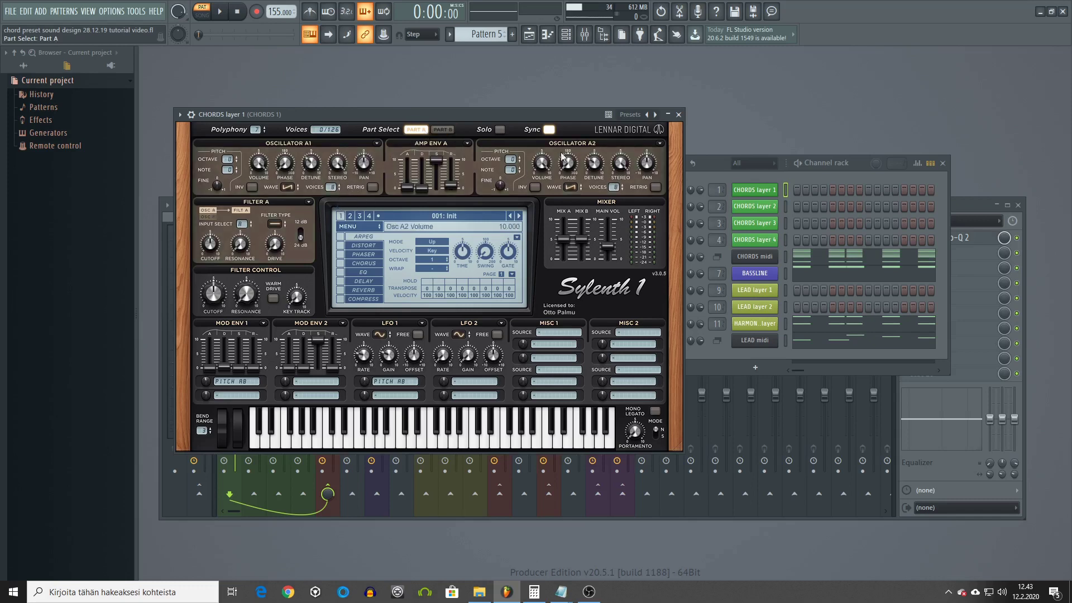
pyautogui.click(679, 115)
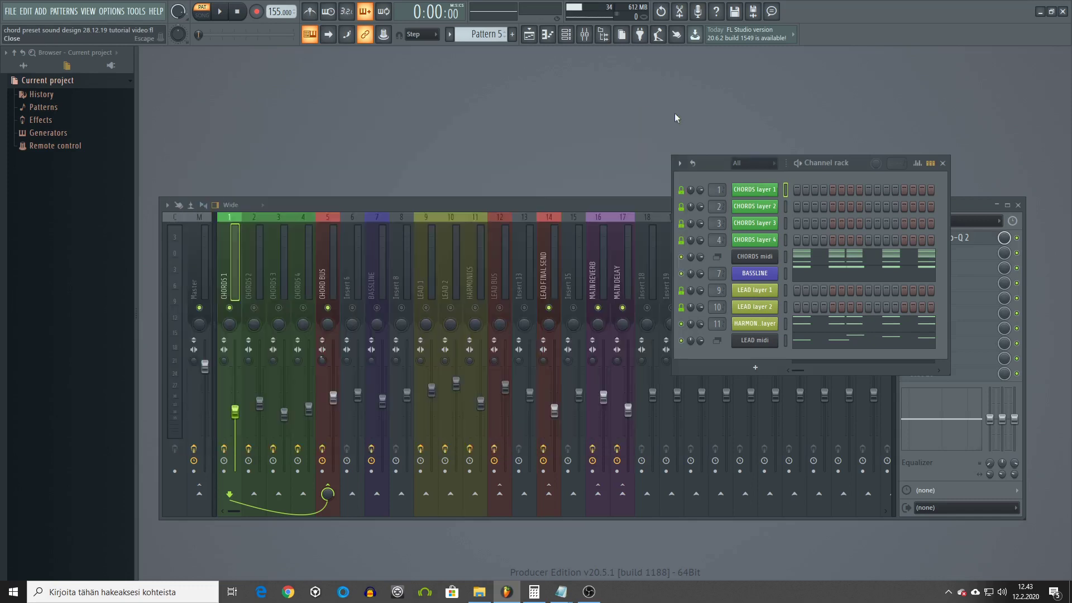
# - Open the CHORDS layer 2 synth, solo the CHORDS 2 mixer track and audition the pattern
pyautogui.click(758, 210)
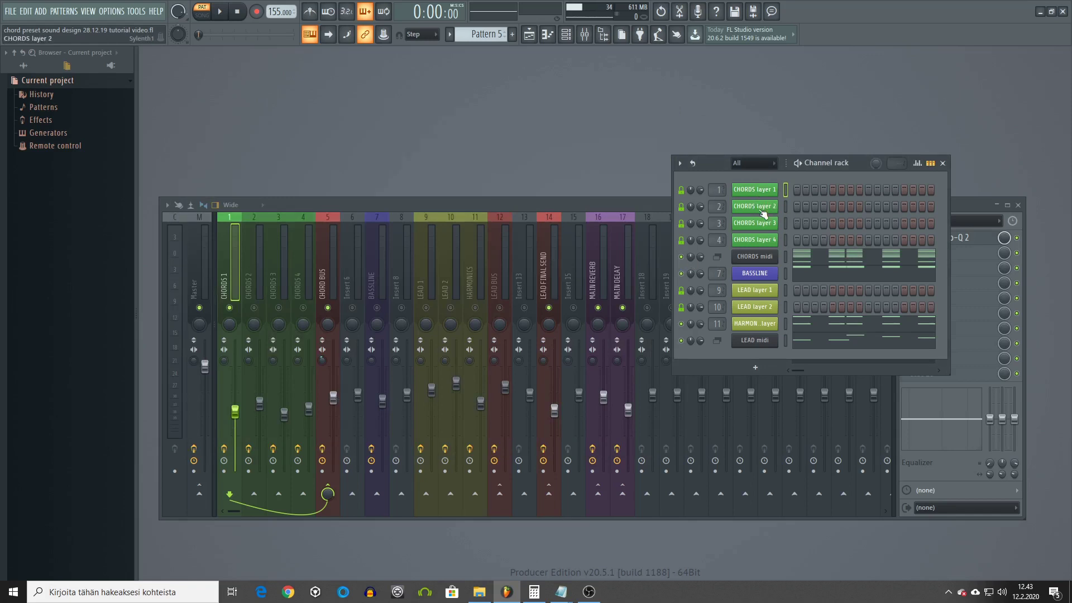
pyautogui.moveTo(544, 221); pyautogui.dragTo(588, 144)
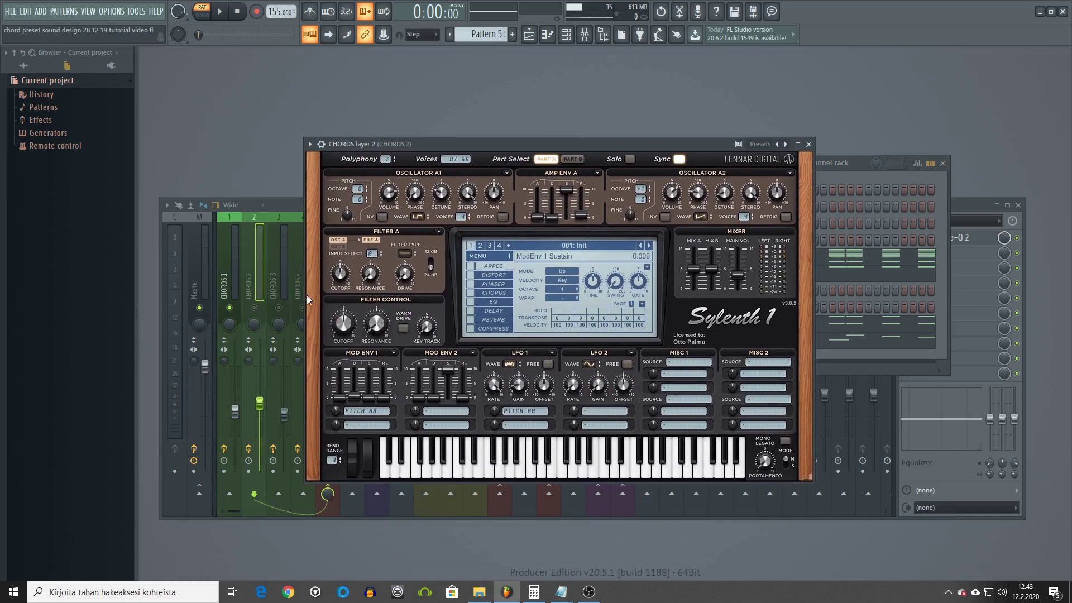
pyautogui.click(258, 310)
pyautogui.press('space')
pyautogui.click(564, 141)
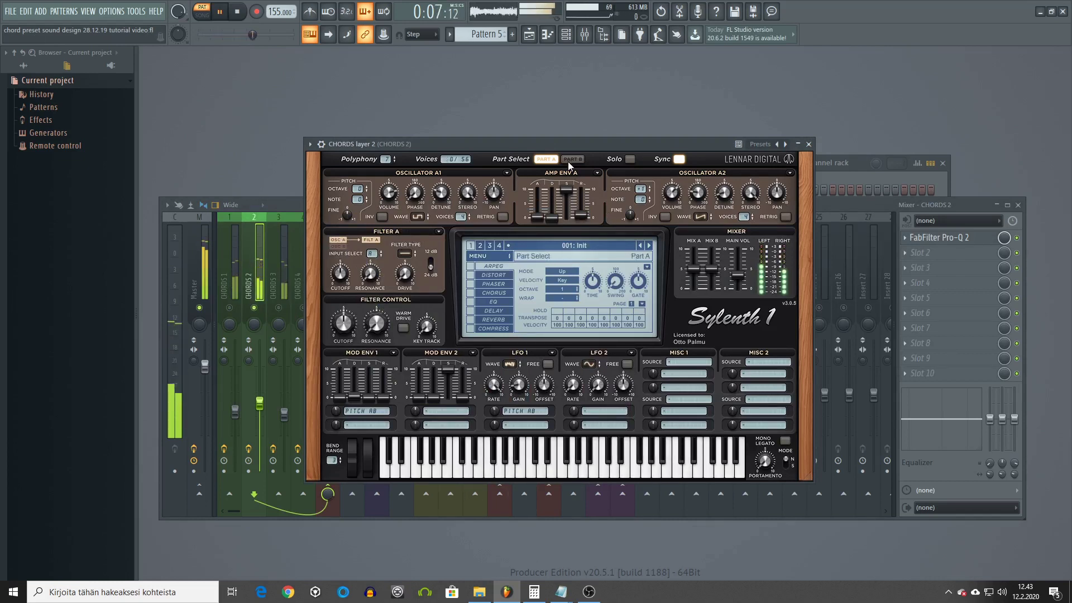
pyautogui.click(240, 14)
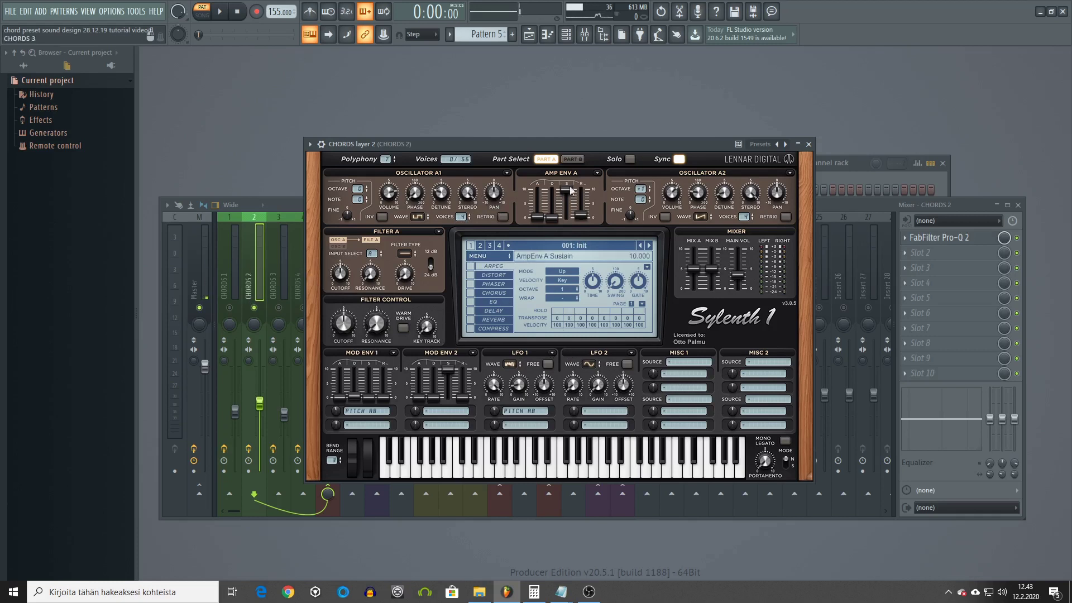
# - Review Parts B and A of the CHORDS layer 2 synth and set LFO 1 gain to 1.233 during playback
pyautogui.click(573, 159)
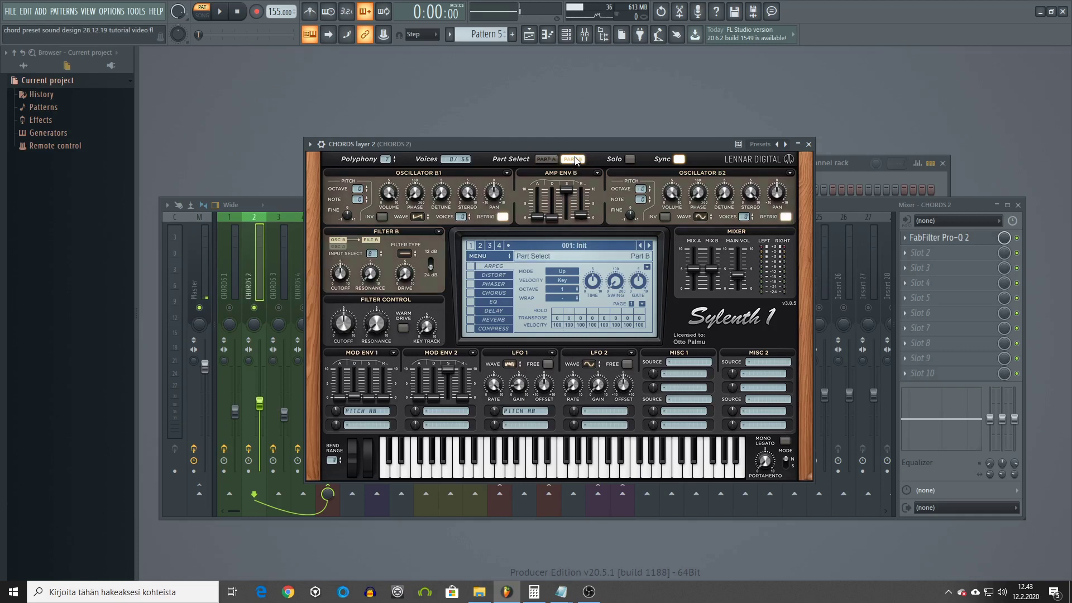
pyautogui.click(546, 159)
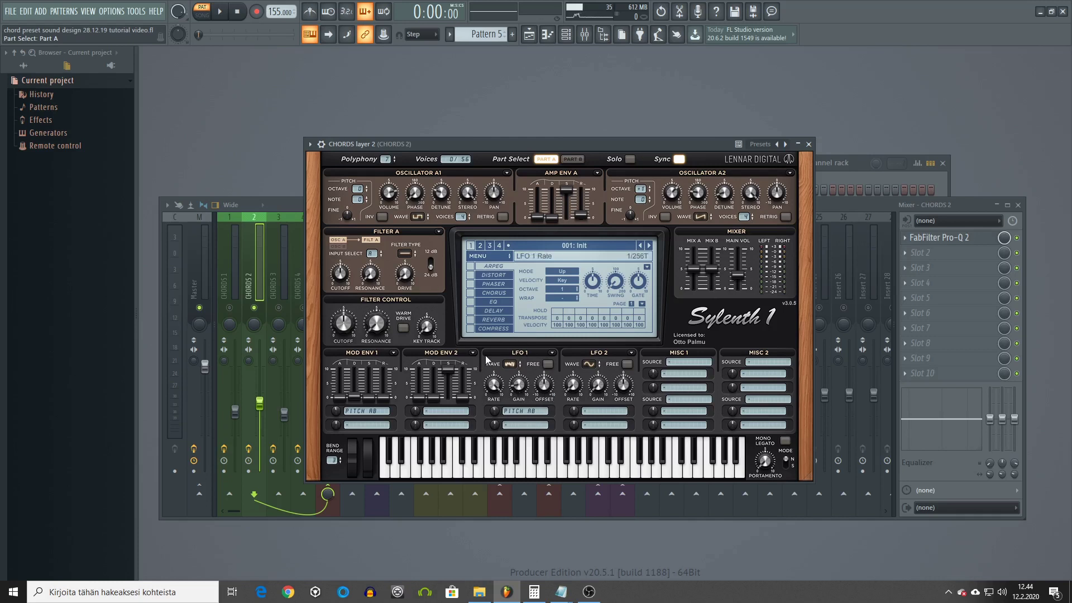
pyautogui.click(219, 11)
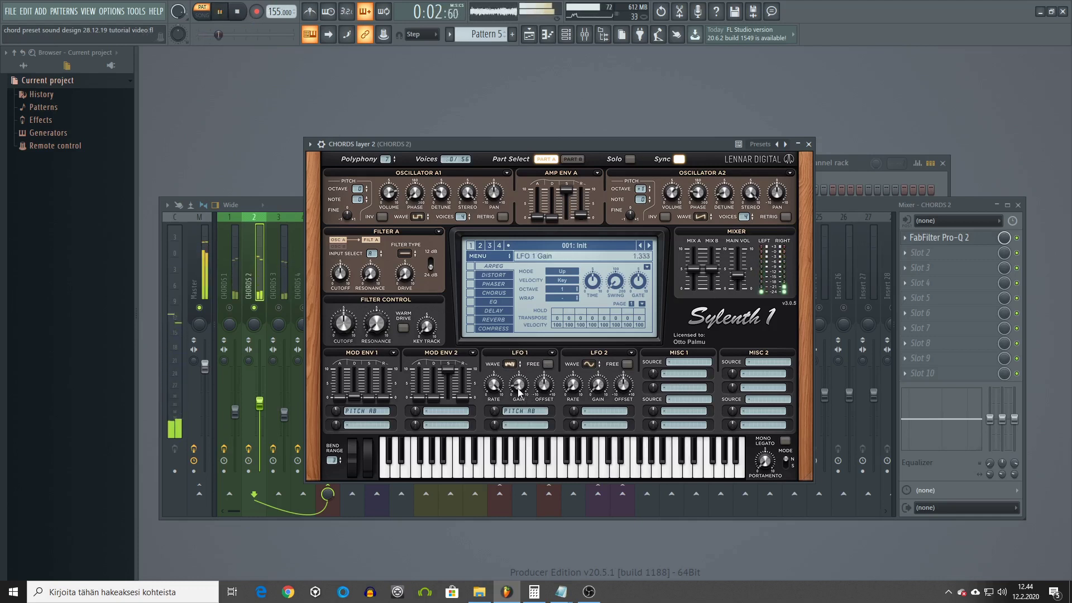
pyautogui.moveTo(520, 387); pyautogui.dragTo(498, 370)
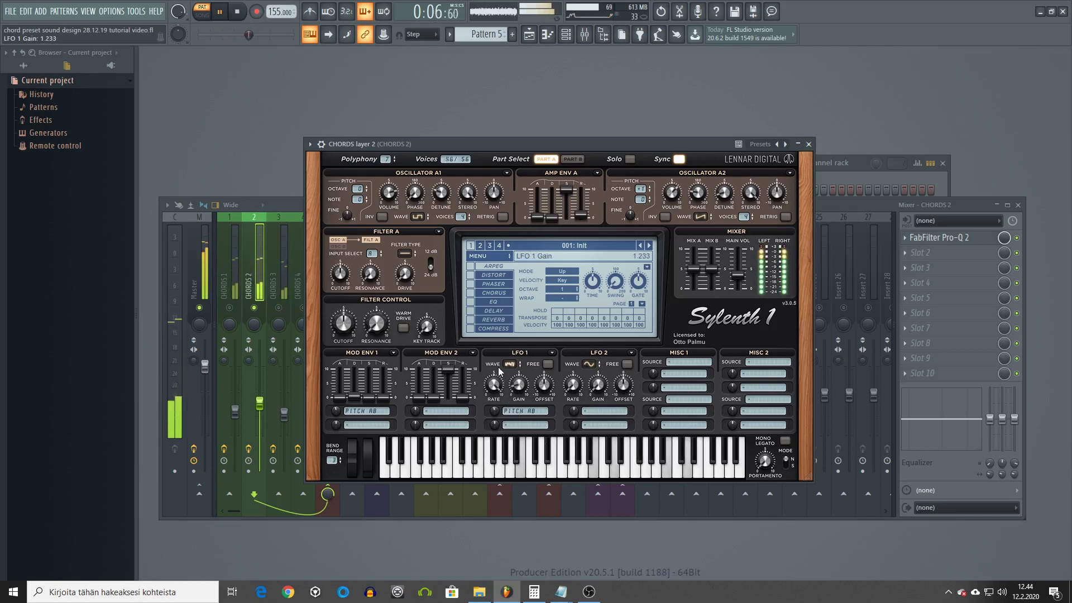
pyautogui.click(239, 12)
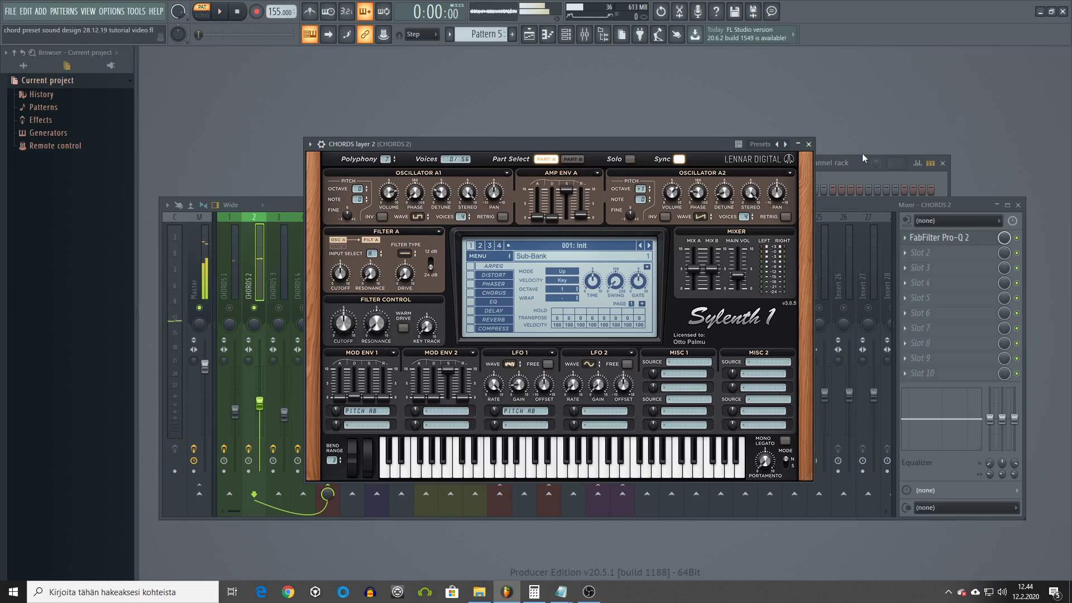
pyautogui.click(808, 144)
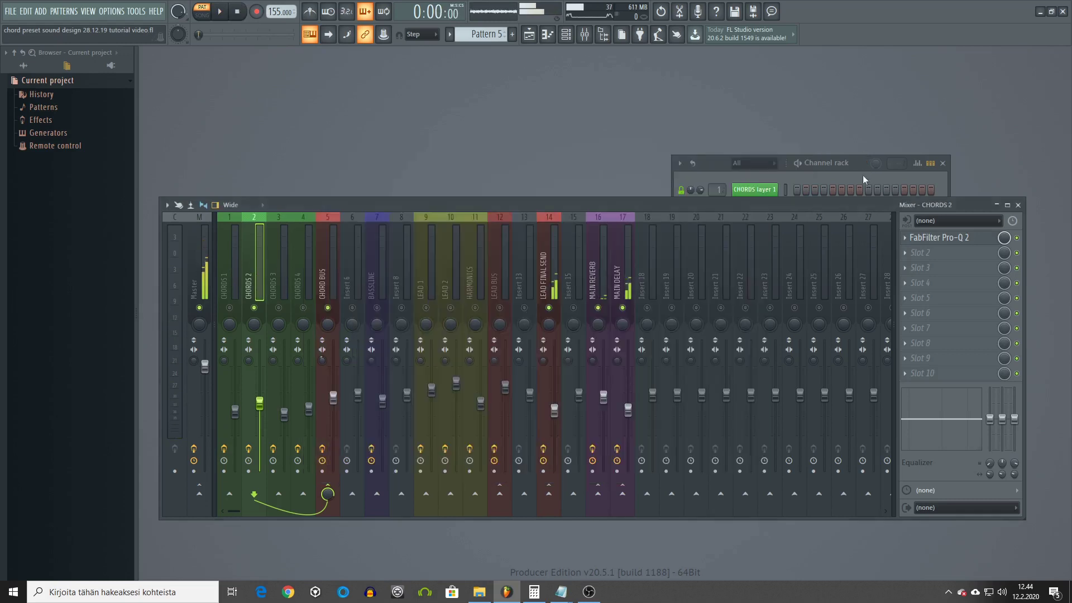
# - Open the CHORDS layer 3 synth, solo the CHORDS 3 mixer track and audition the pattern
pyautogui.click(862, 175)
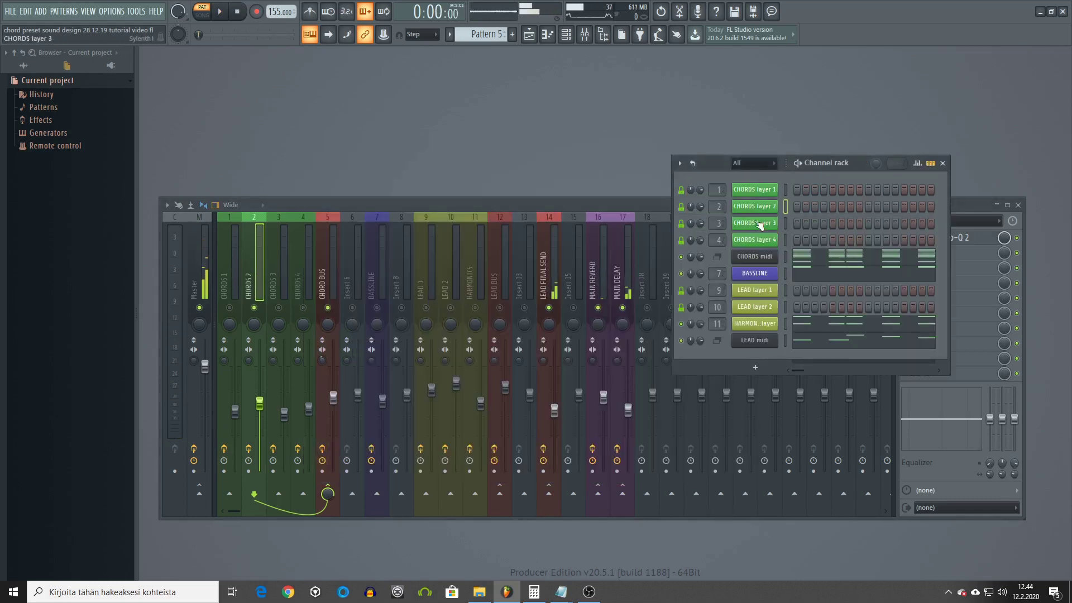
pyautogui.click(758, 225)
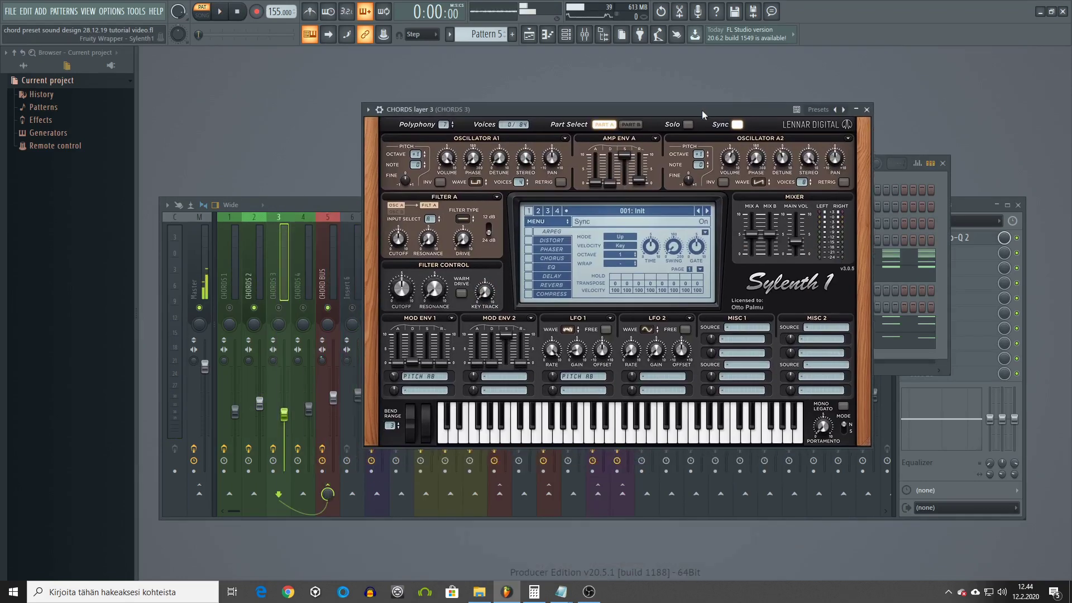
pyautogui.click(286, 315)
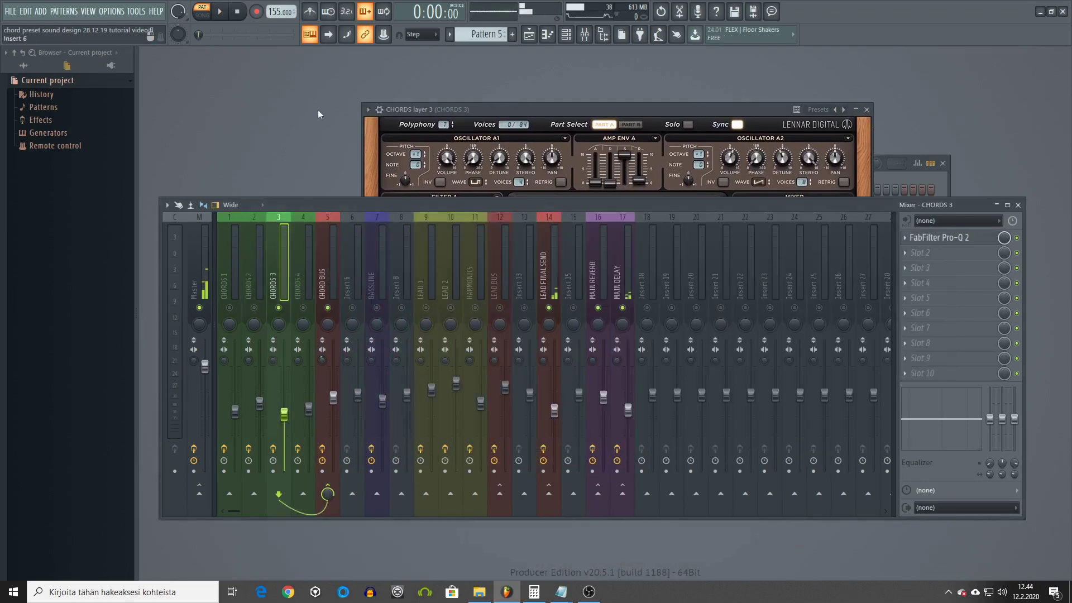
pyautogui.click(220, 12)
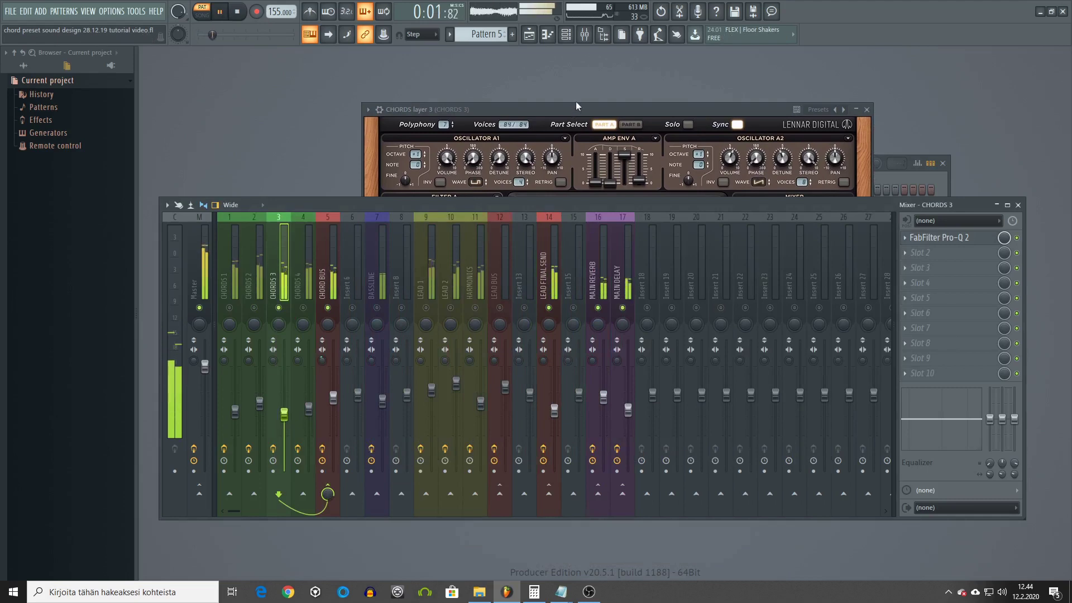
pyautogui.click(848, 189)
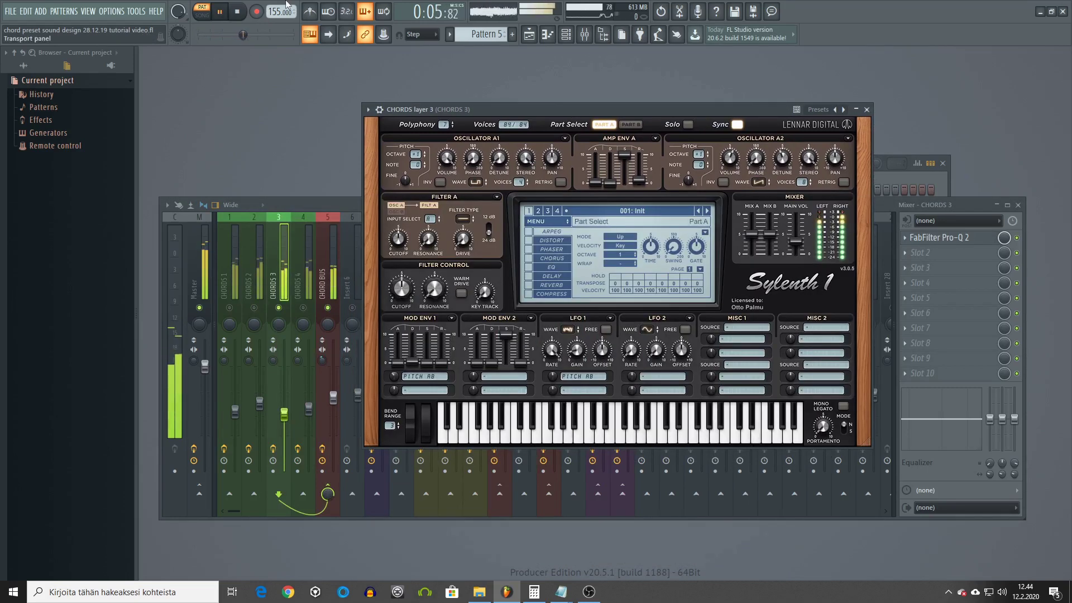
pyautogui.press('space')
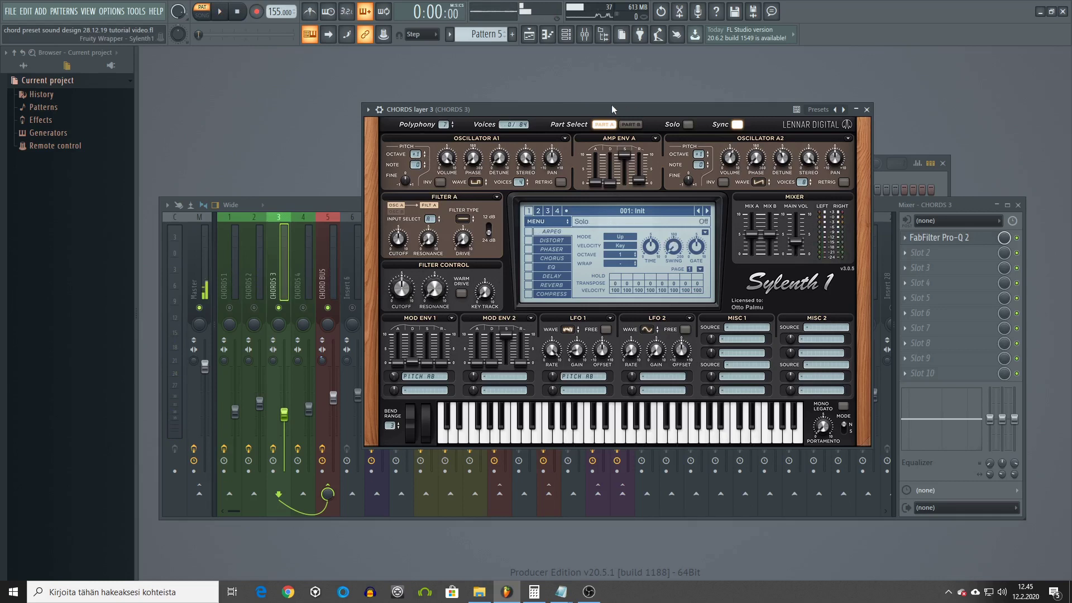
# - Examine the Part B and Part A settings of the CHORDS layer 3 synth, then close it
pyautogui.click(625, 129)
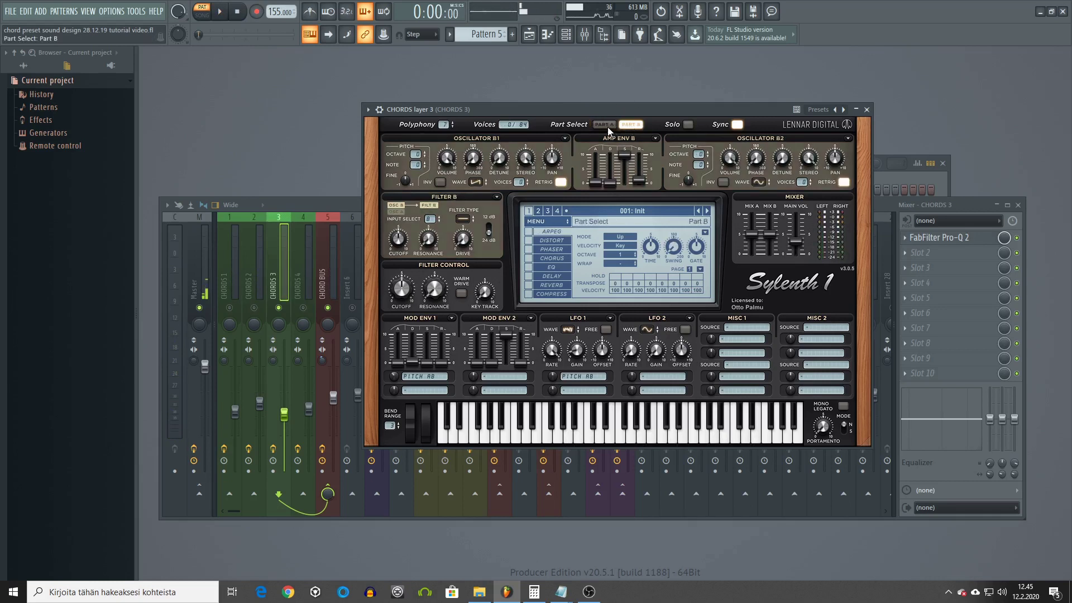
pyautogui.click(606, 125)
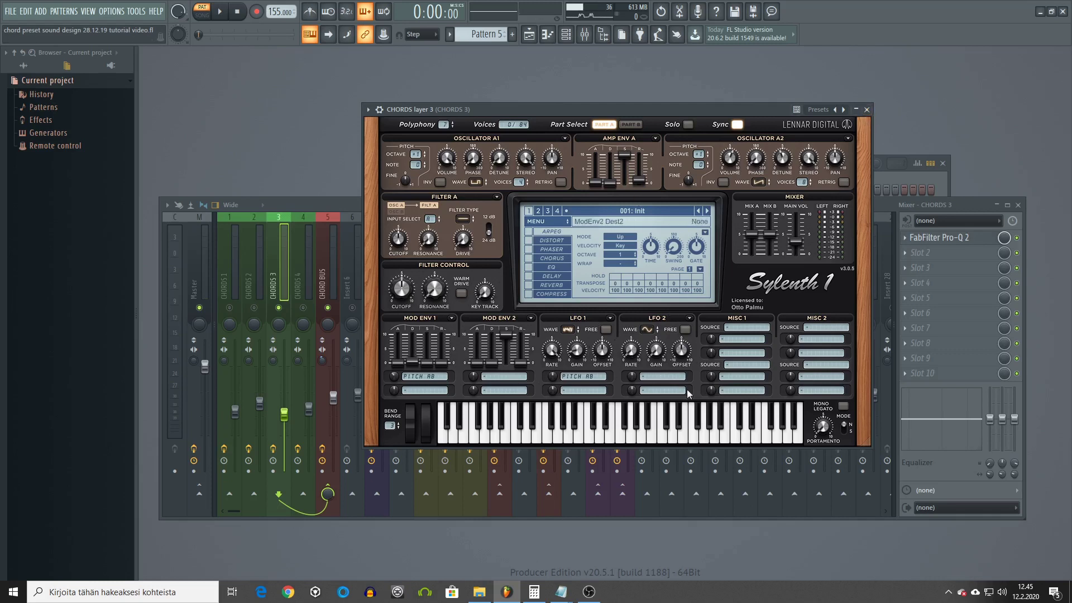
pyautogui.click(867, 110)
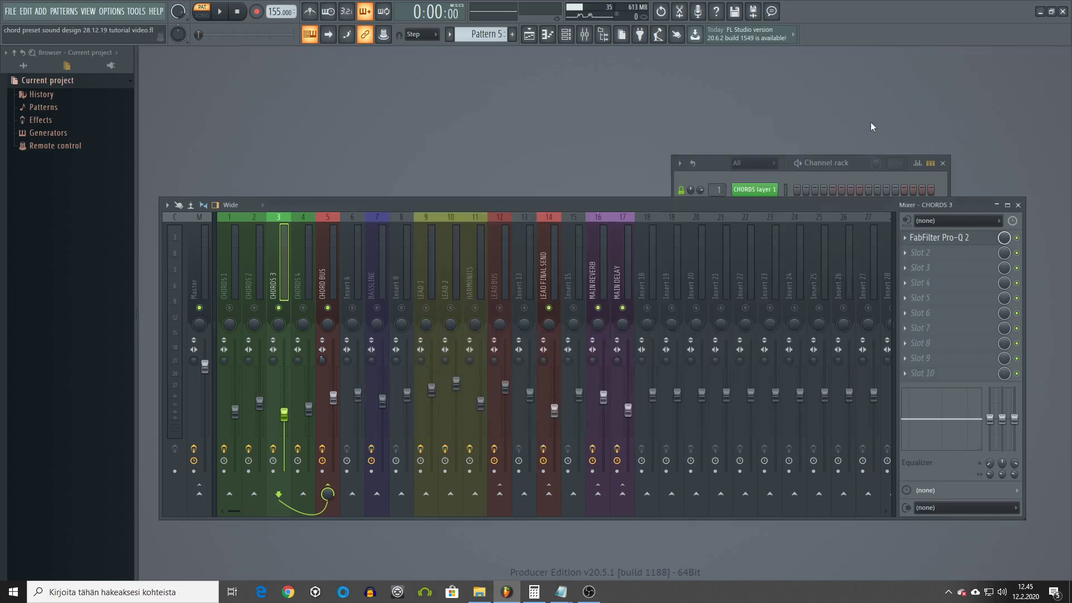
# - Solo the CHORDS 4 mixer track and audition the pattern
pyautogui.rightClick(304, 308)
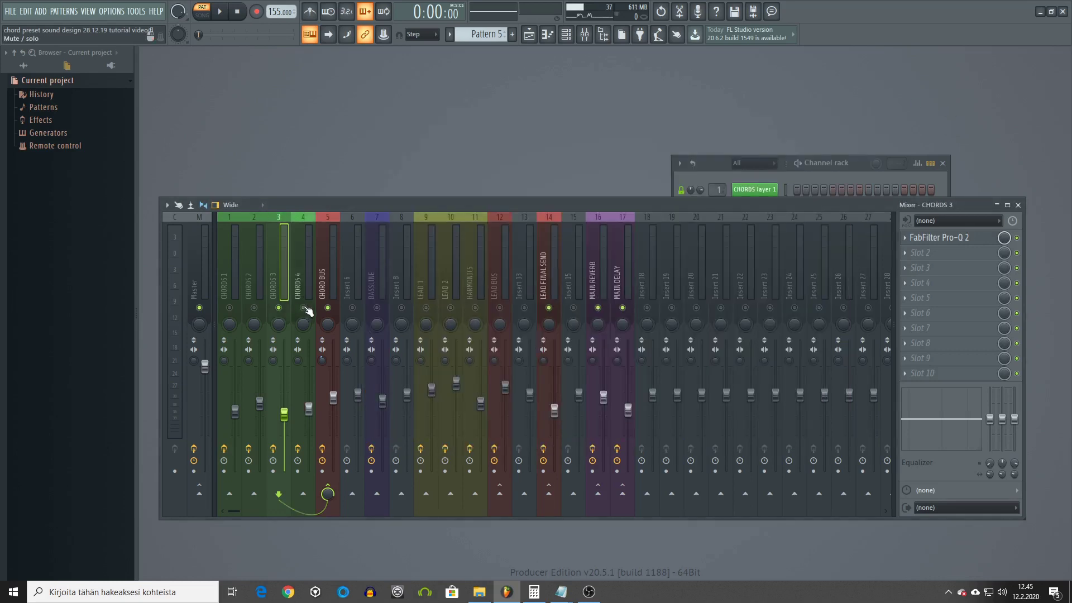
pyautogui.click(876, 185)
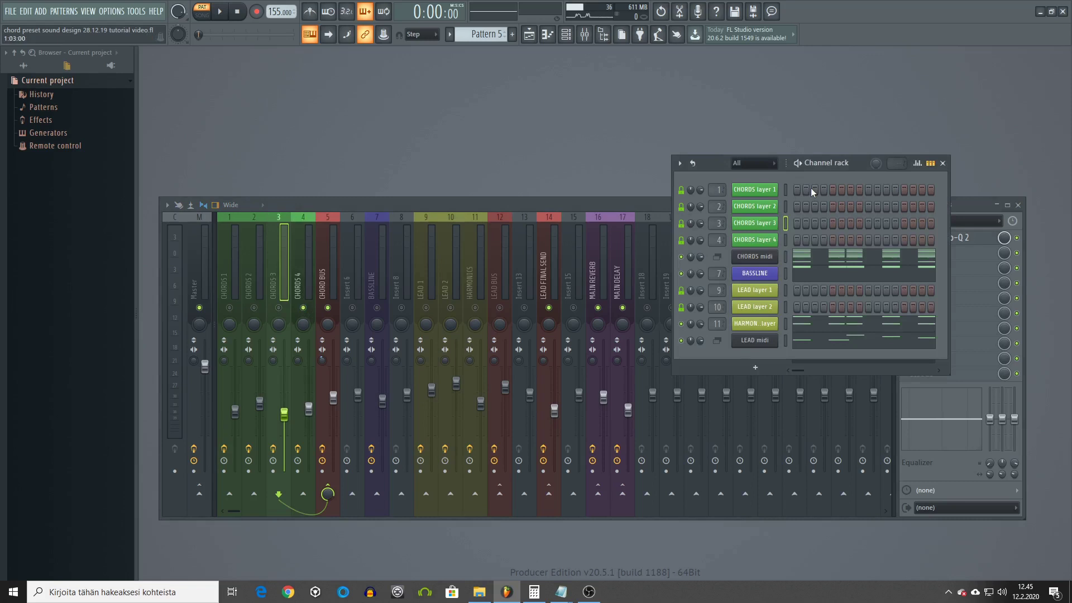
pyautogui.press('space')
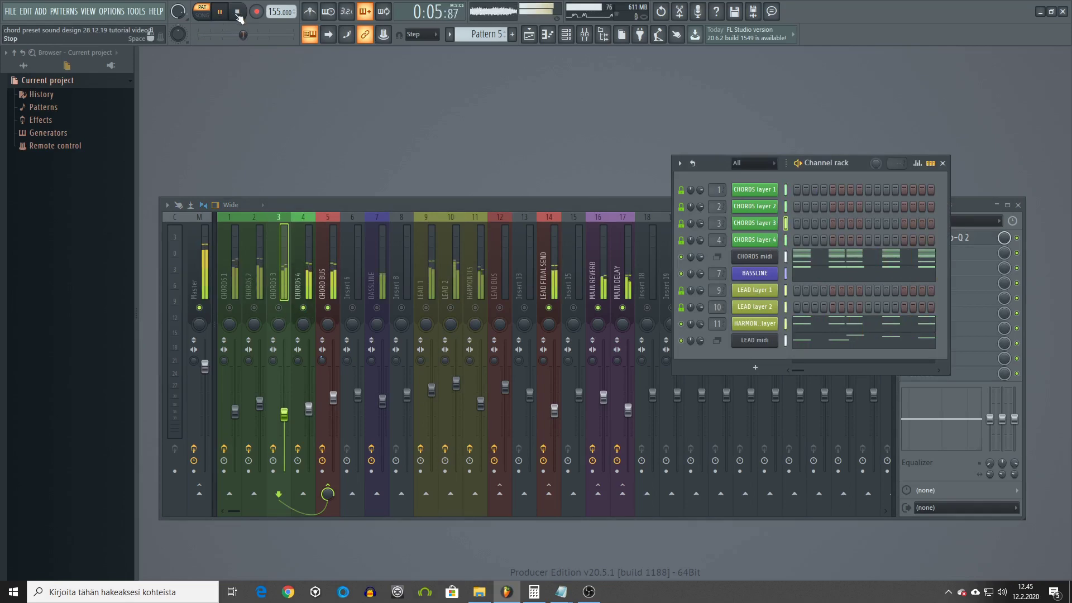
pyautogui.press('space')
# - Open the CHORDS layer 4 synth, examine its Part A and Part B settings, then close it
pyautogui.click(776, 244)
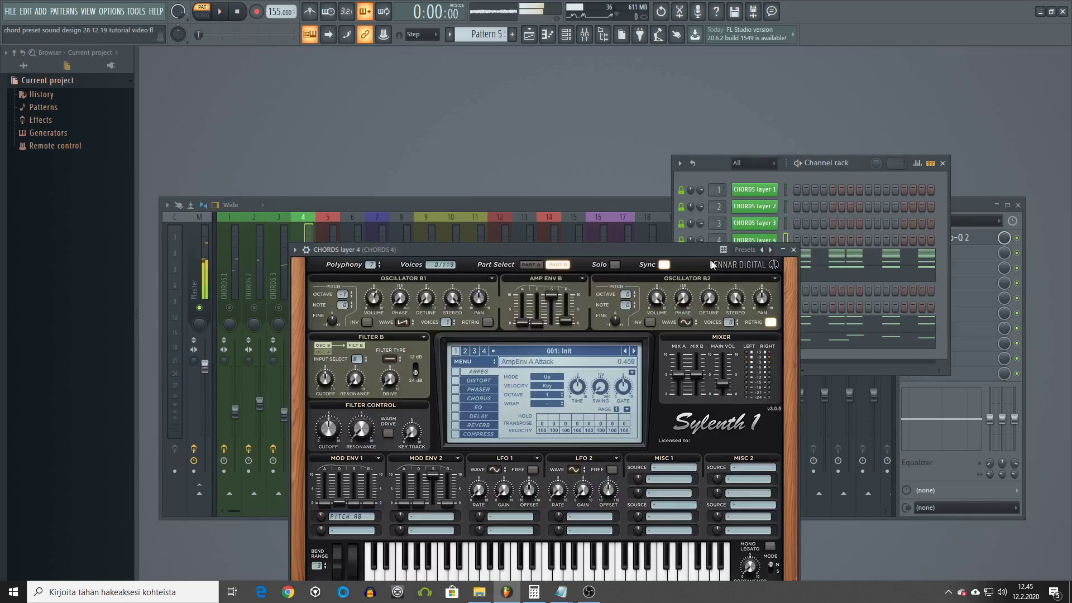
pyautogui.moveTo(525, 249); pyautogui.dragTo(525, 135)
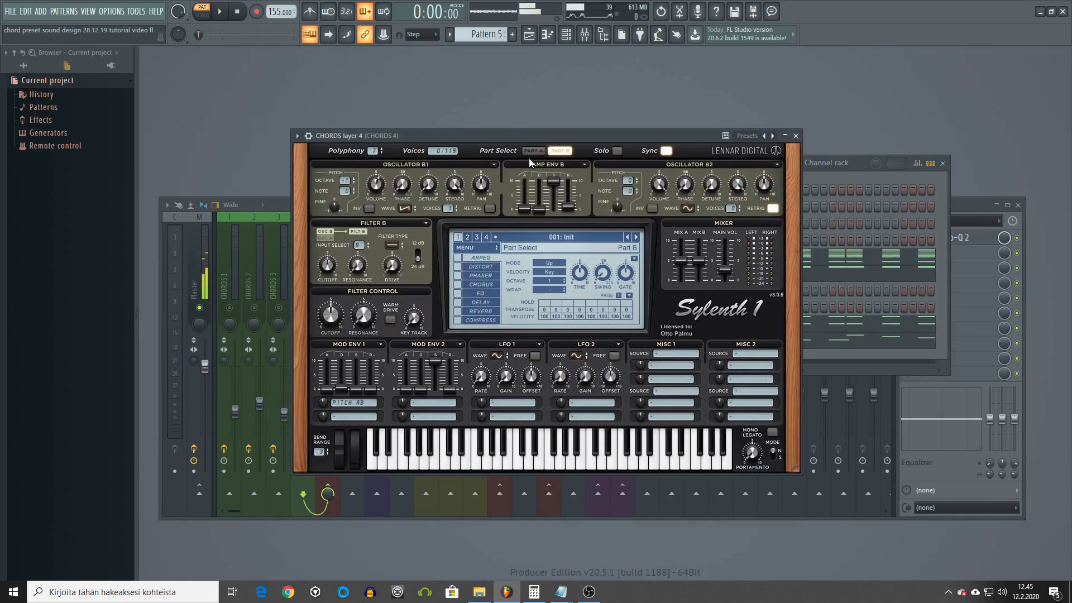
pyautogui.click(531, 151)
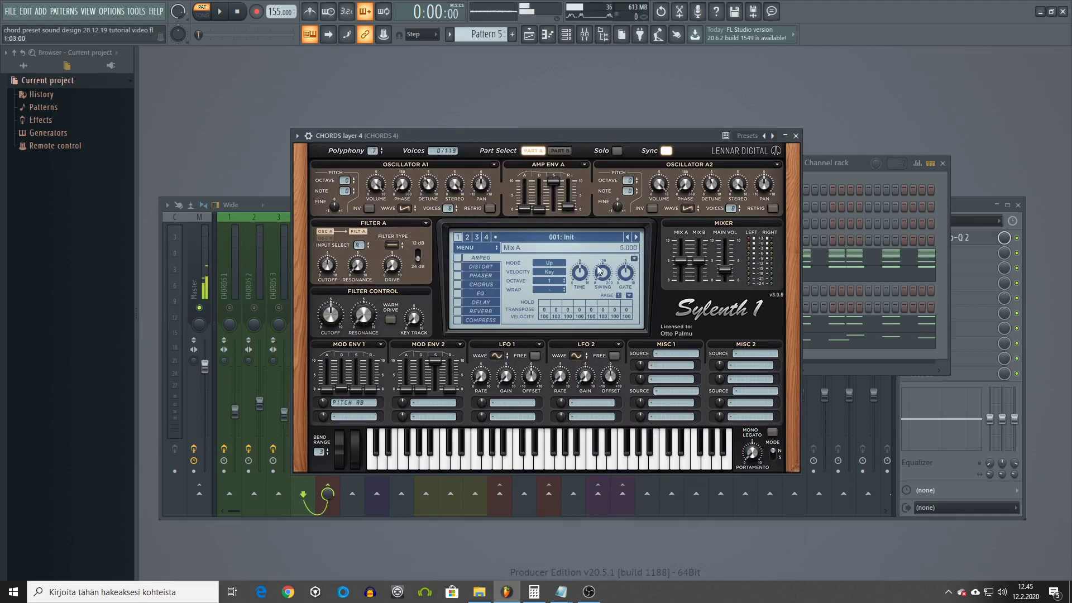
pyautogui.moveTo(438, 192)
pyautogui.moveTo(739, 182)
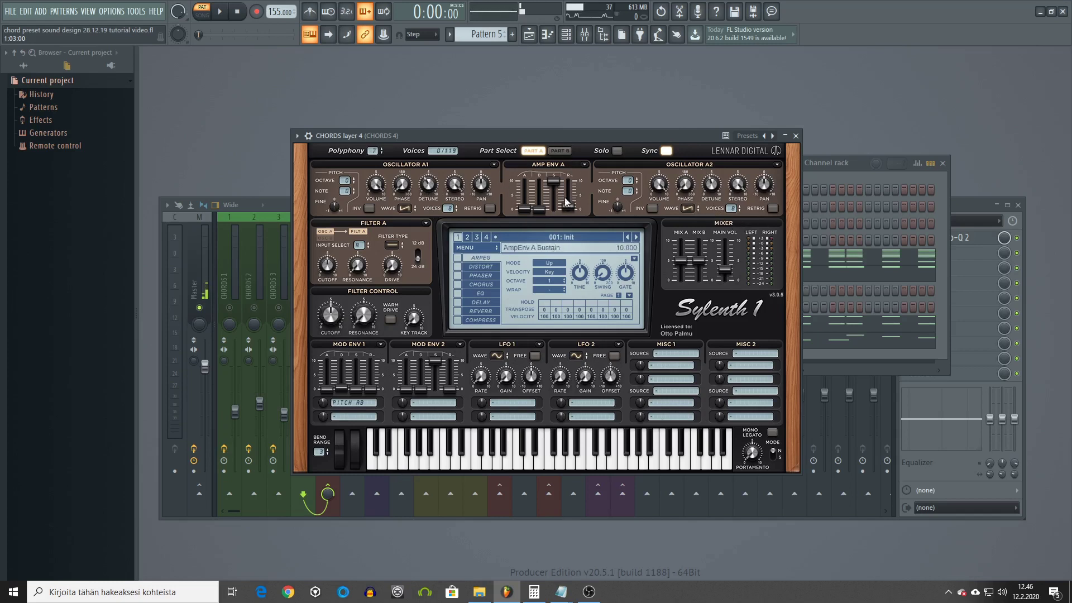
pyautogui.moveTo(539, 176)
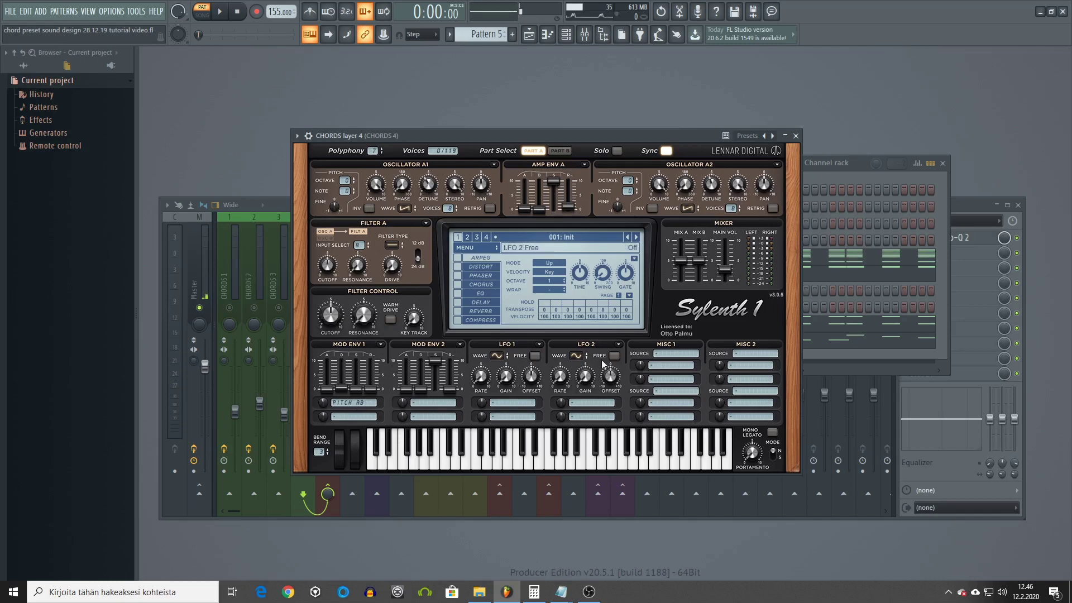
pyautogui.click(560, 150)
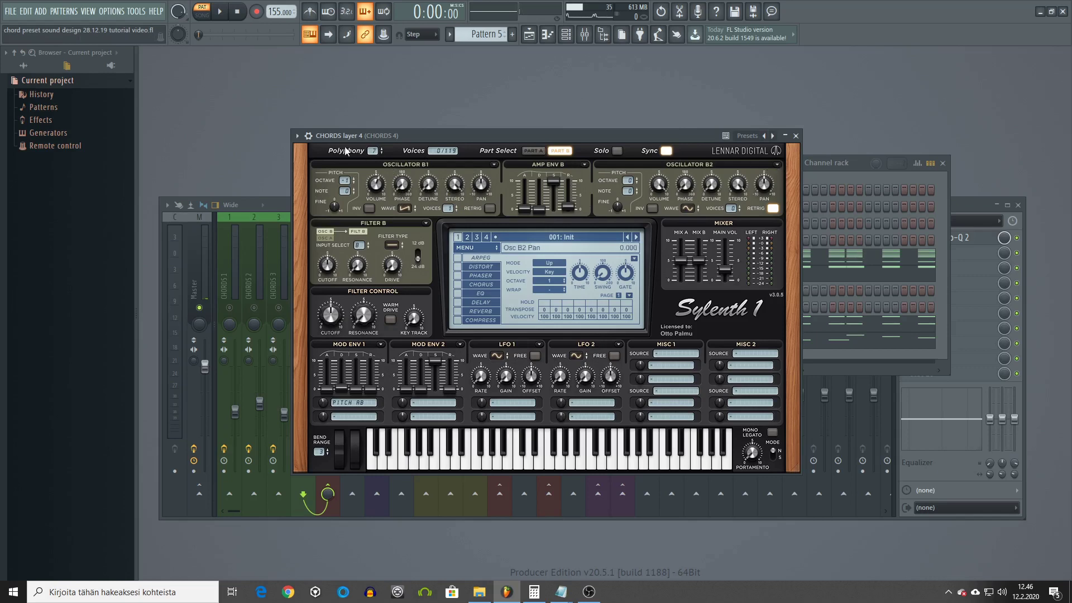
pyautogui.click(796, 135)
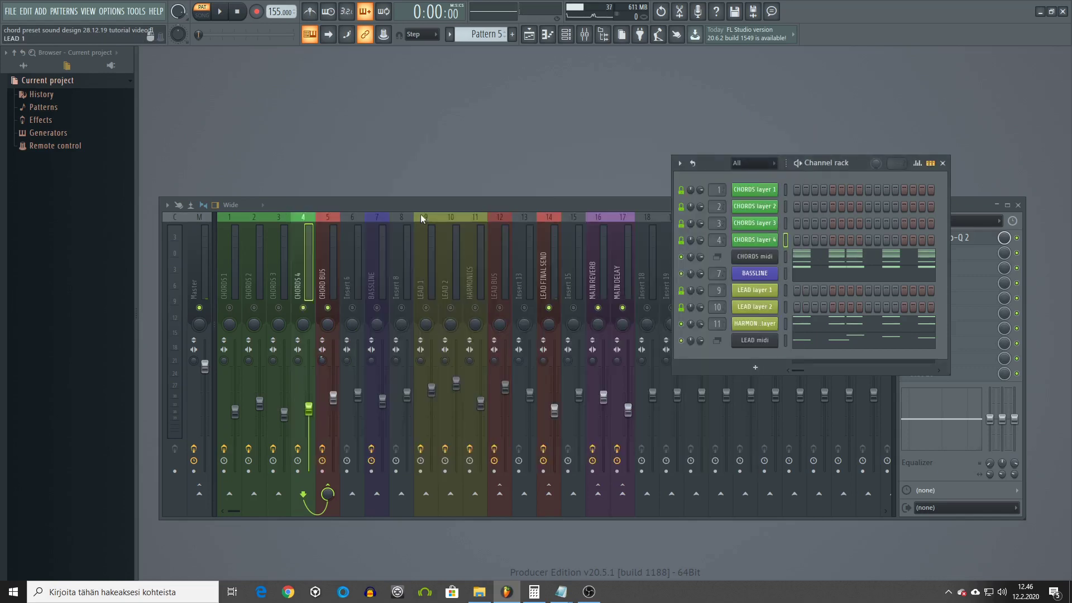
# - Enable the CHORDS 1 to CHORDS 4 mixer tracks together and audition the combined chord sound
pyautogui.click(285, 308)
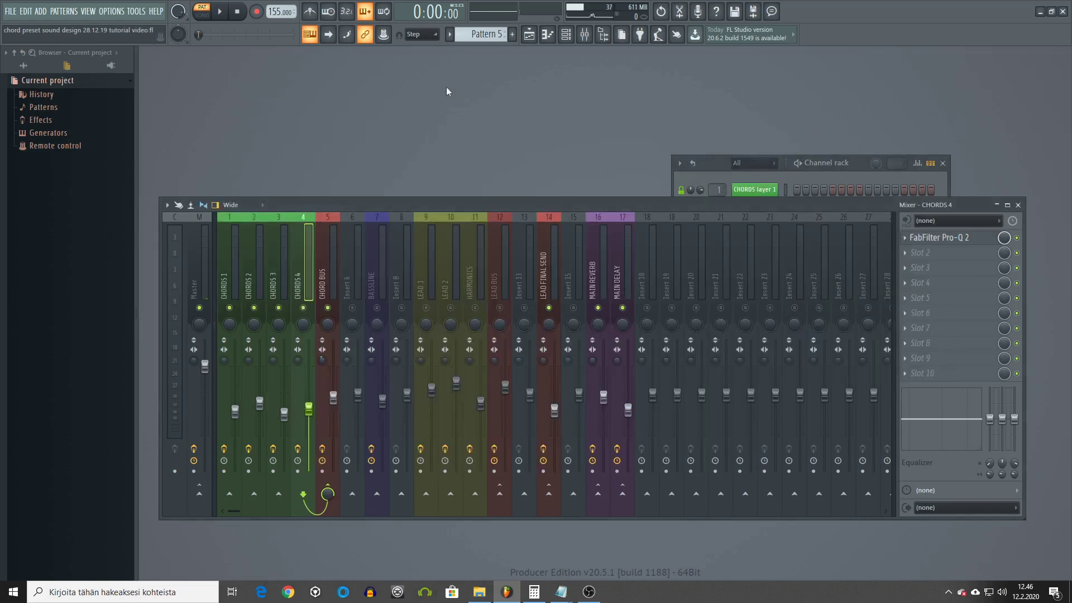
pyautogui.click(806, 162)
pyautogui.click(221, 11)
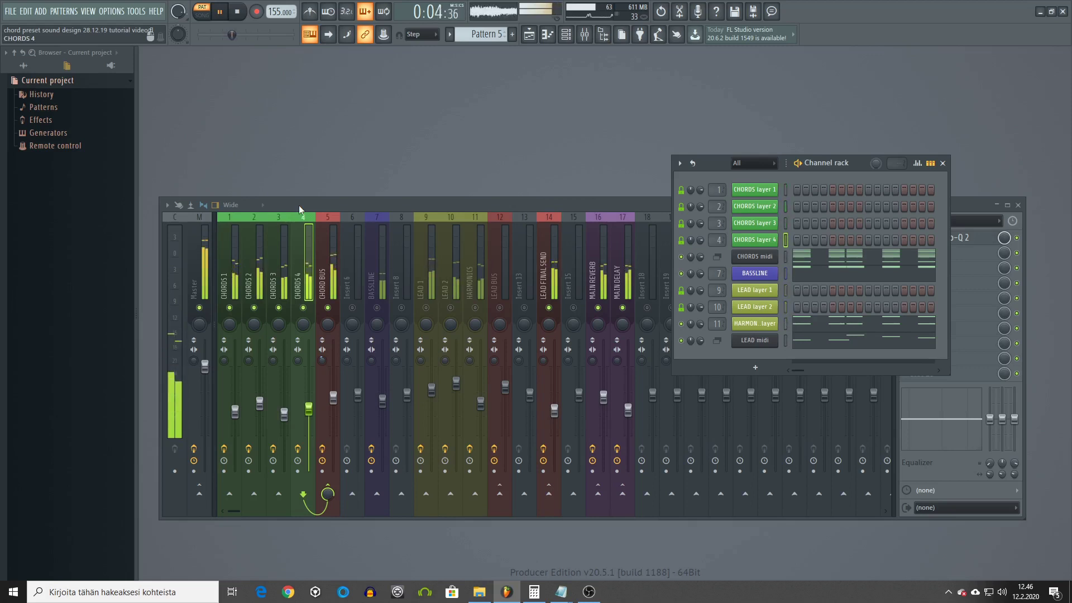
pyautogui.click(240, 12)
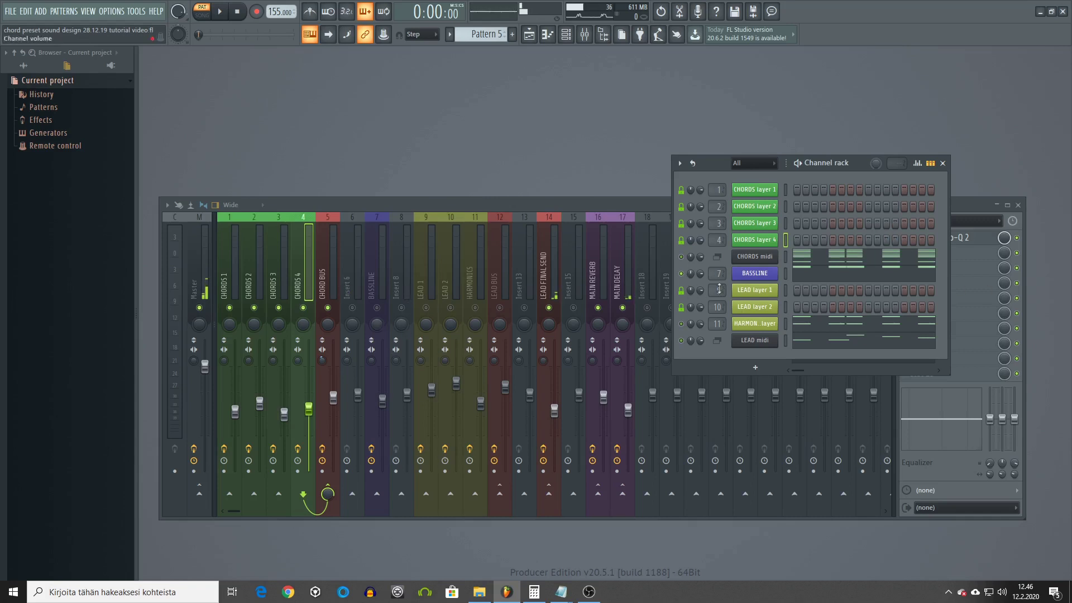
# - Solo the BASSLINE mixer track, play the pattern and open the BASSLINE synth
pyautogui.rightClick(379, 308)
pyautogui.press('space')
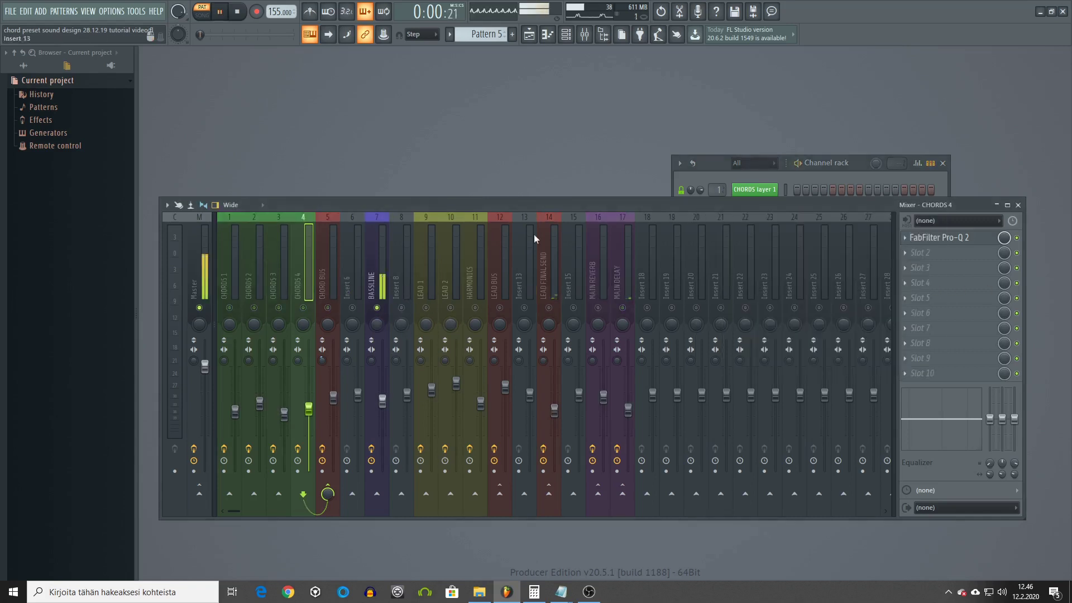
pyautogui.click(843, 168)
pyautogui.click(754, 273)
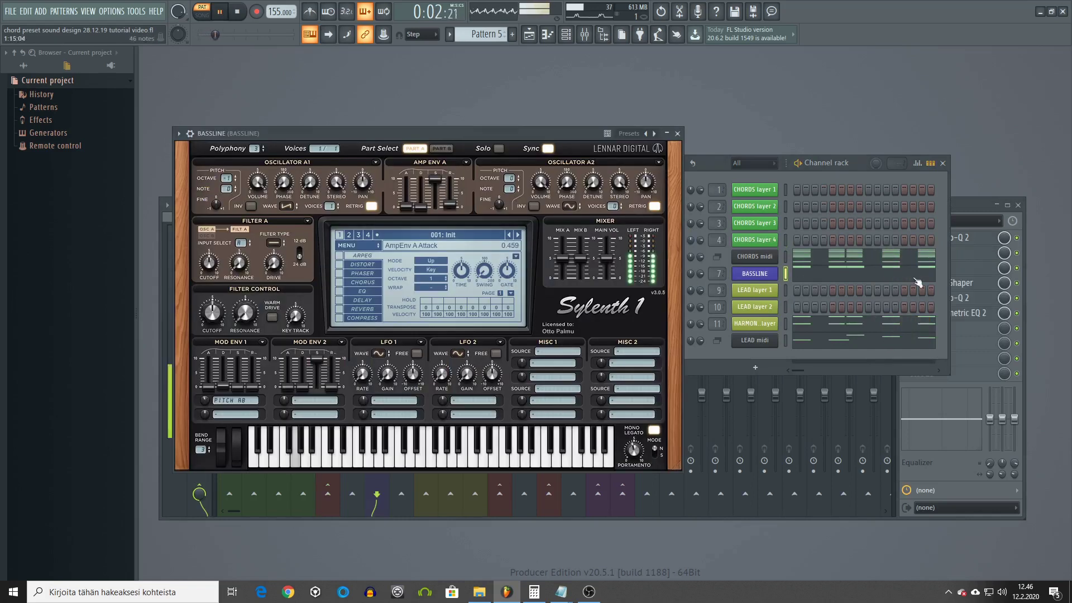
# - Examine the BASSLINE synth's Part A oscillator settings, replay the pattern briefly and close the synth
pyautogui.click(239, 11)
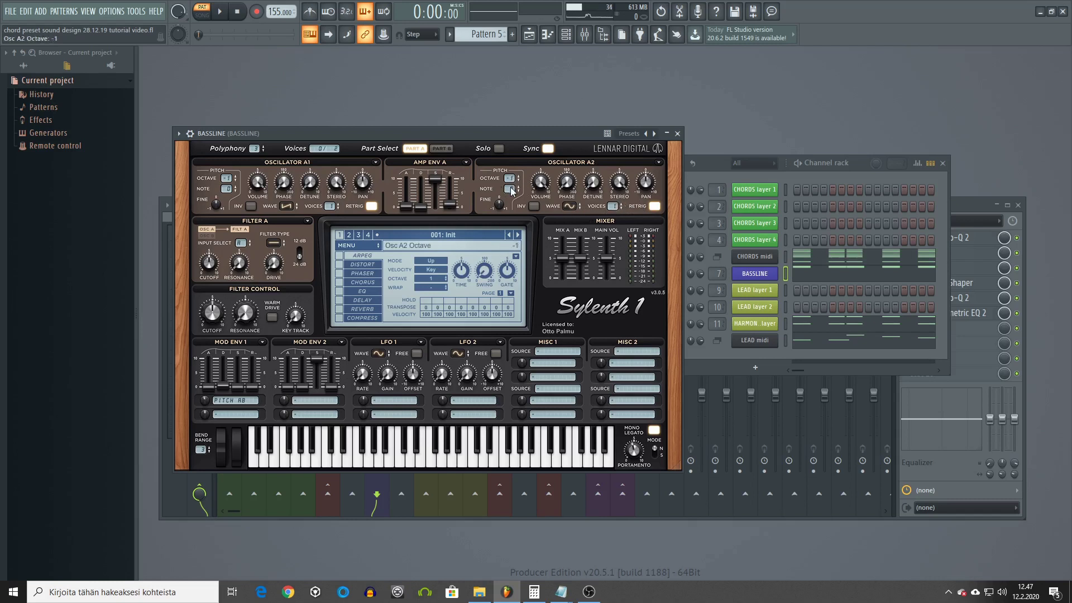
pyautogui.click(219, 11)
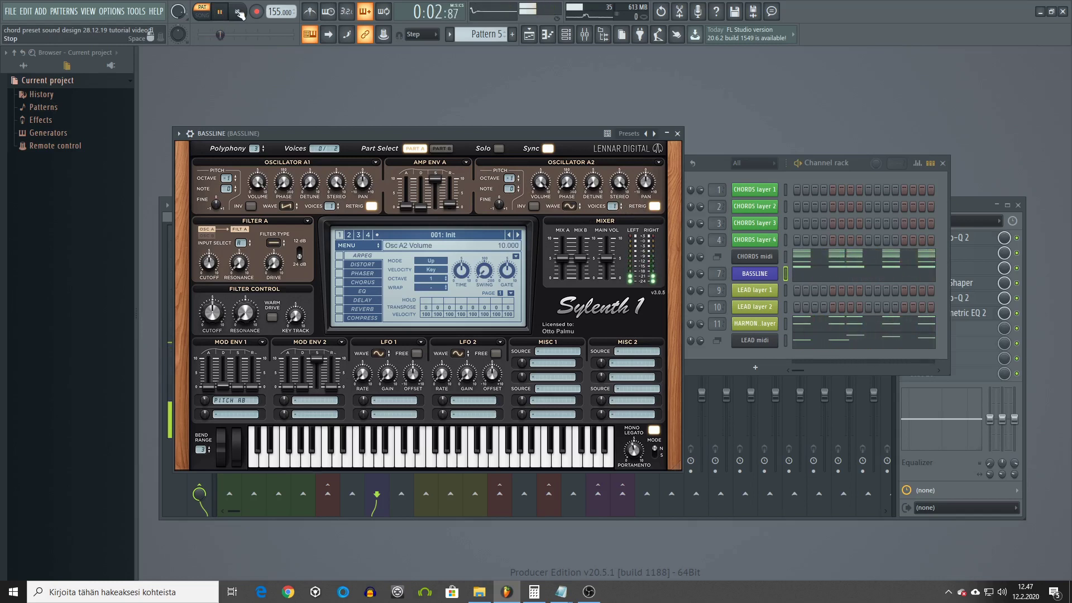
pyautogui.click(238, 12)
pyautogui.moveTo(615, 208); pyautogui.dragTo(616, 218)
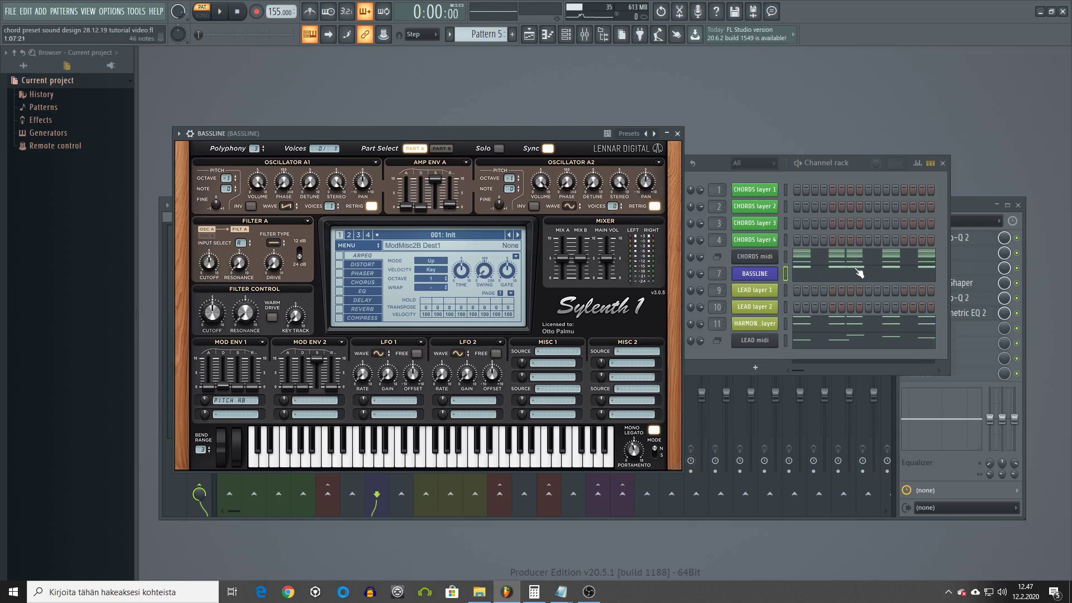
pyautogui.press('Escape')
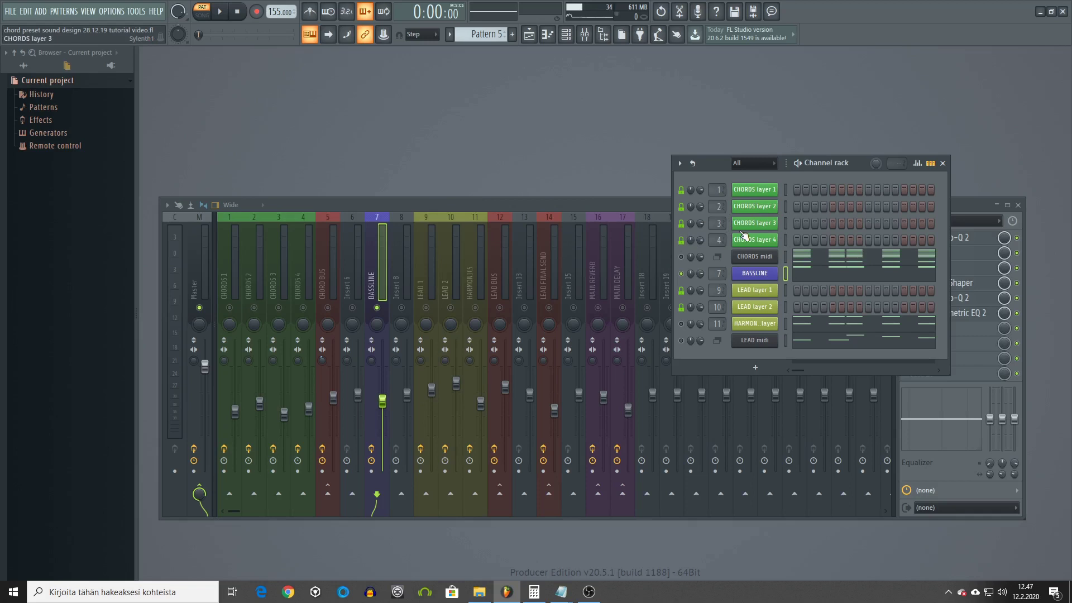
# - Solo the LEAD 1 mixer track and open the LEAD layer 1 synth
pyautogui.click(434, 311)
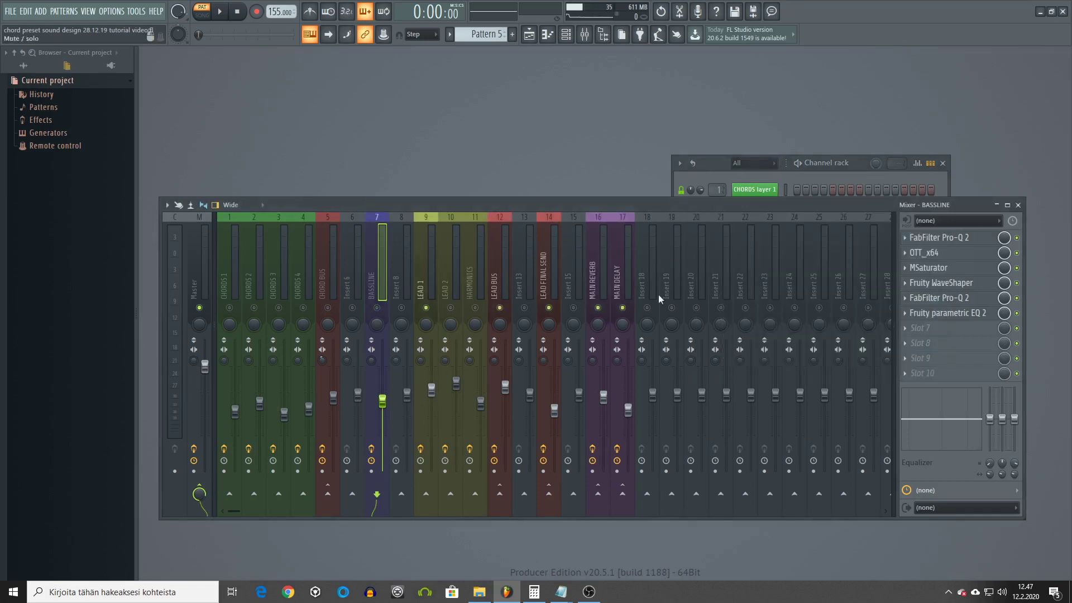
pyautogui.click(864, 173)
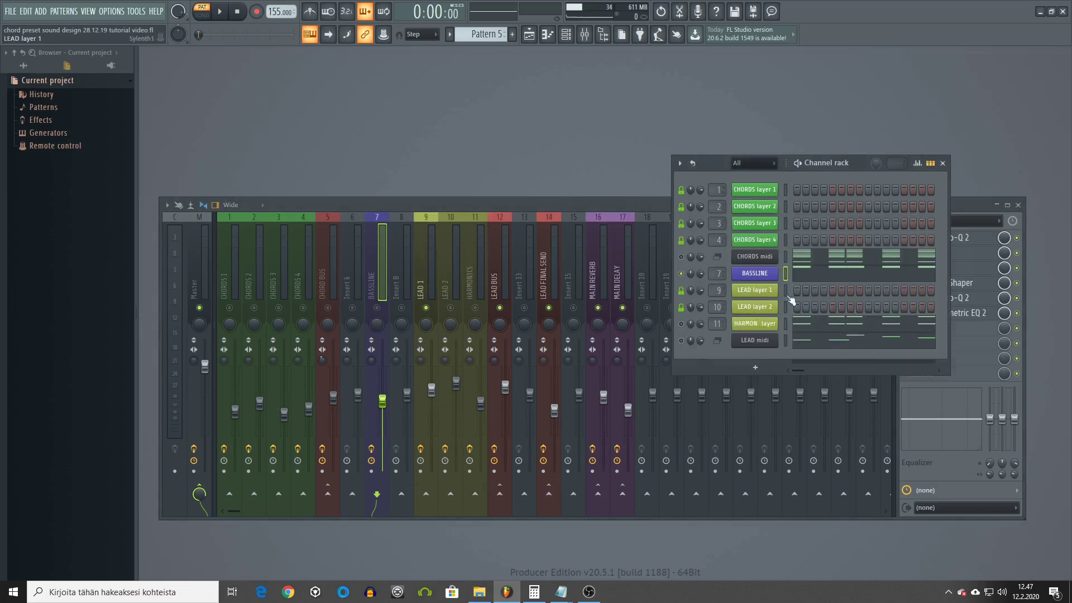
pyautogui.click(754, 290)
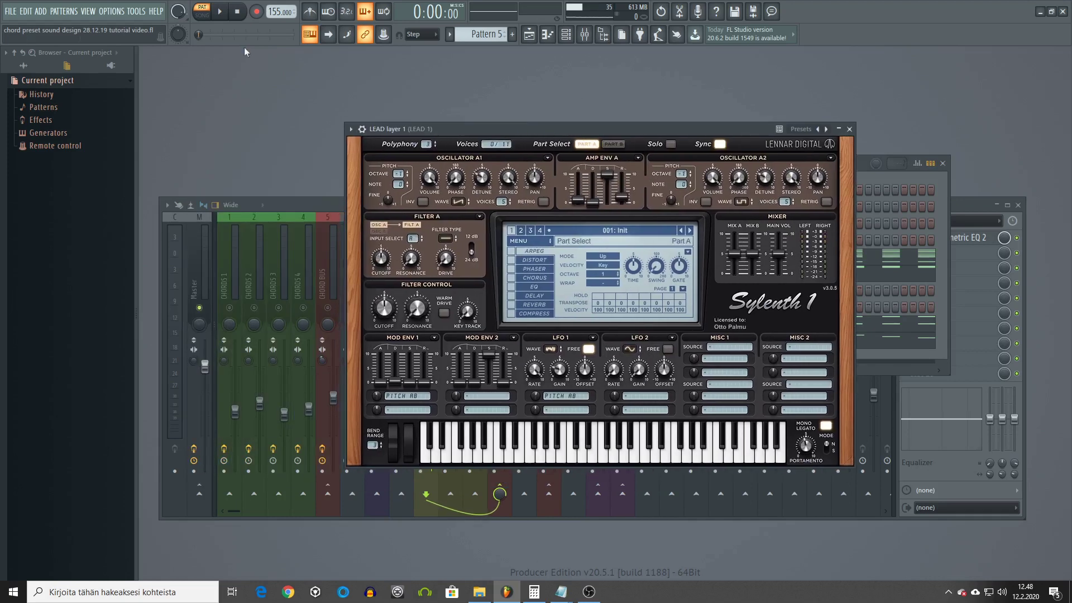
# - Play the pattern and solo the LEAD midi channel in the Channel rack
pyautogui.click(224, 12)
pyautogui.click(296, 201)
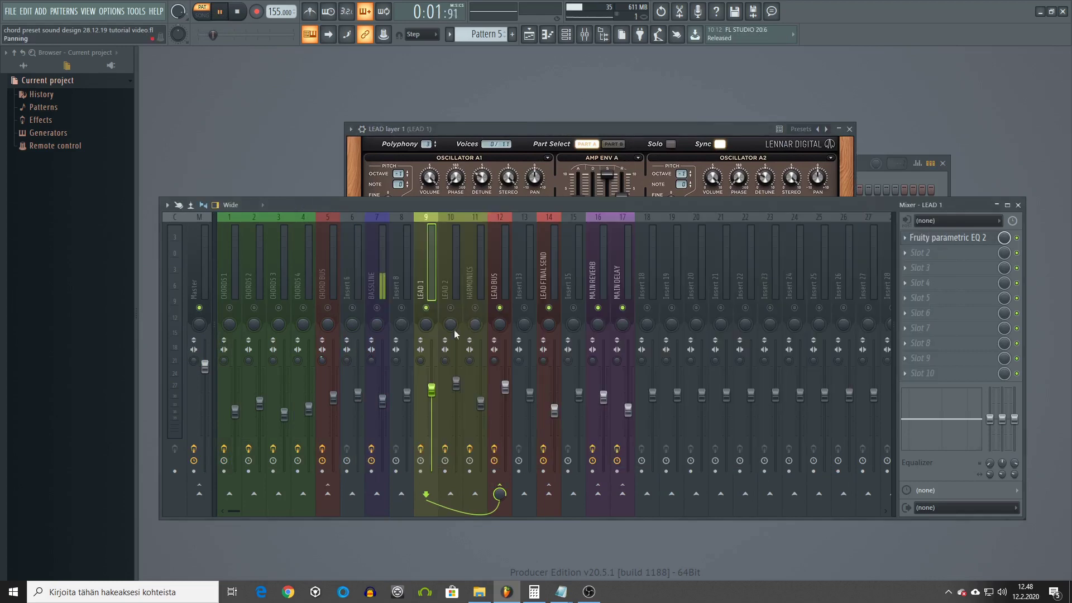
pyautogui.click(858, 174)
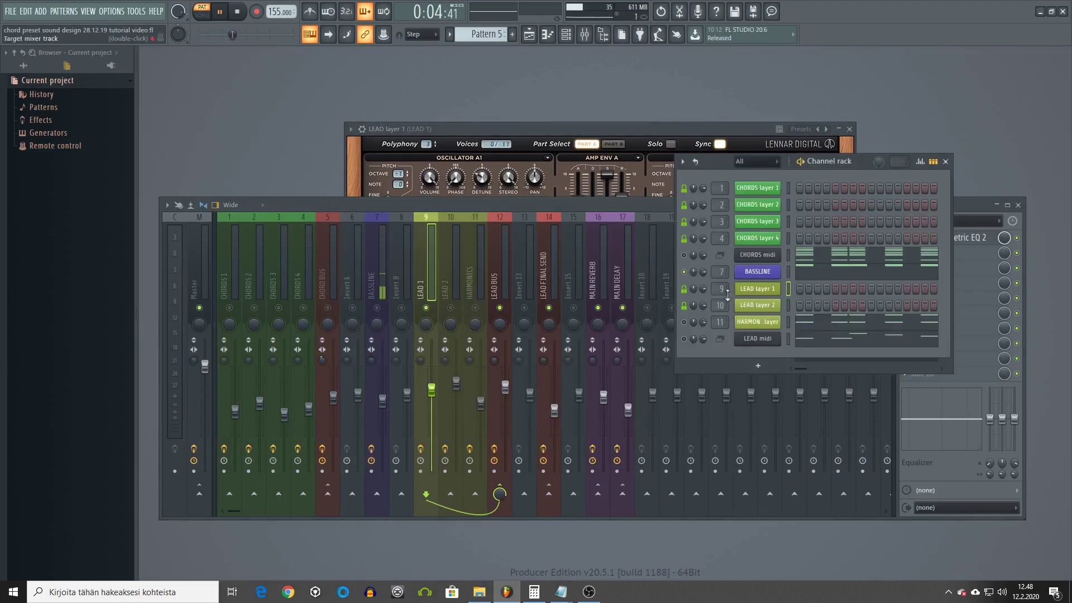
pyautogui.rightClick(686, 338)
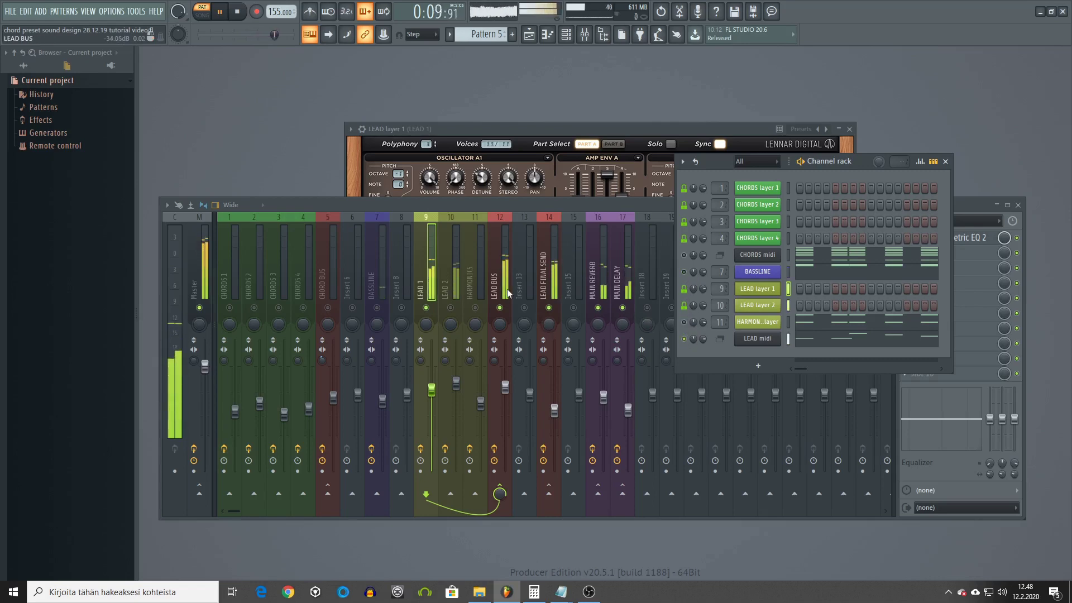
# - Examine the Part A and Part B settings of the LEAD layer 1 synth, stop playback and close the synth
pyautogui.click(488, 305)
pyautogui.click(597, 127)
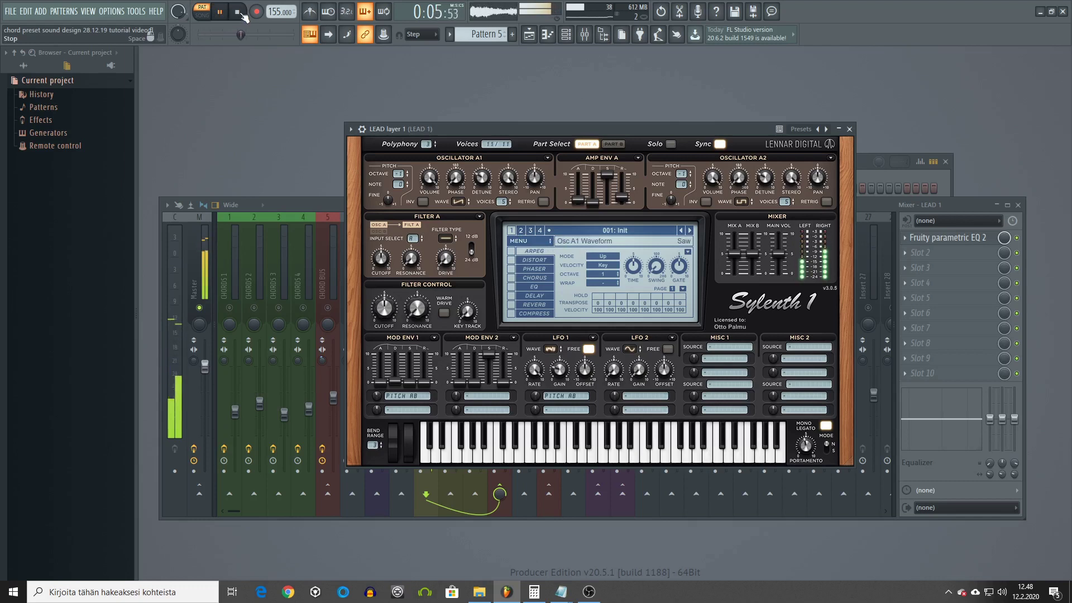
pyautogui.click(238, 12)
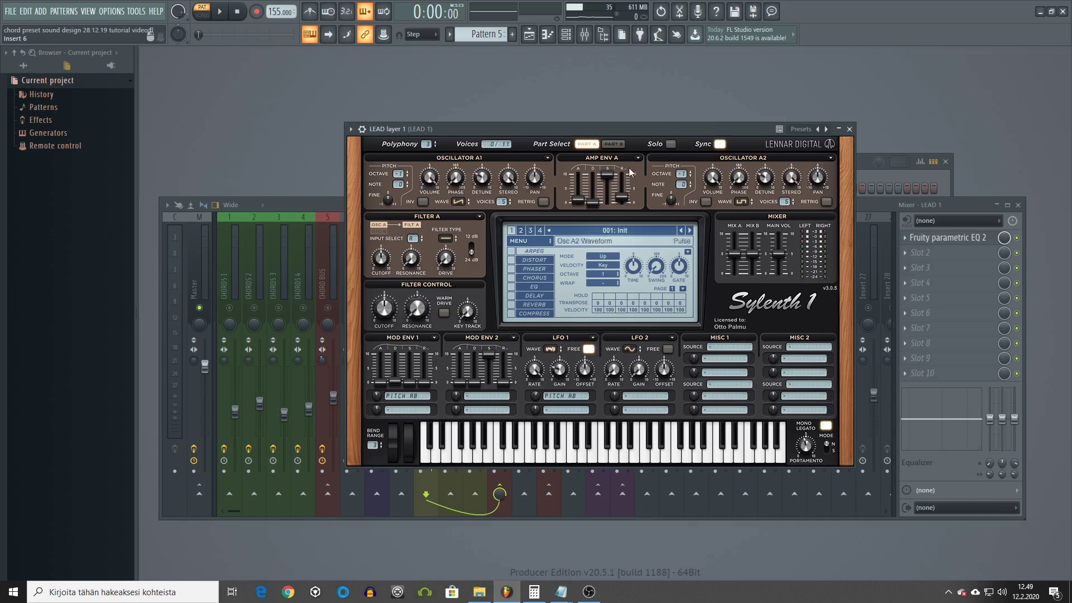
pyautogui.click(613, 144)
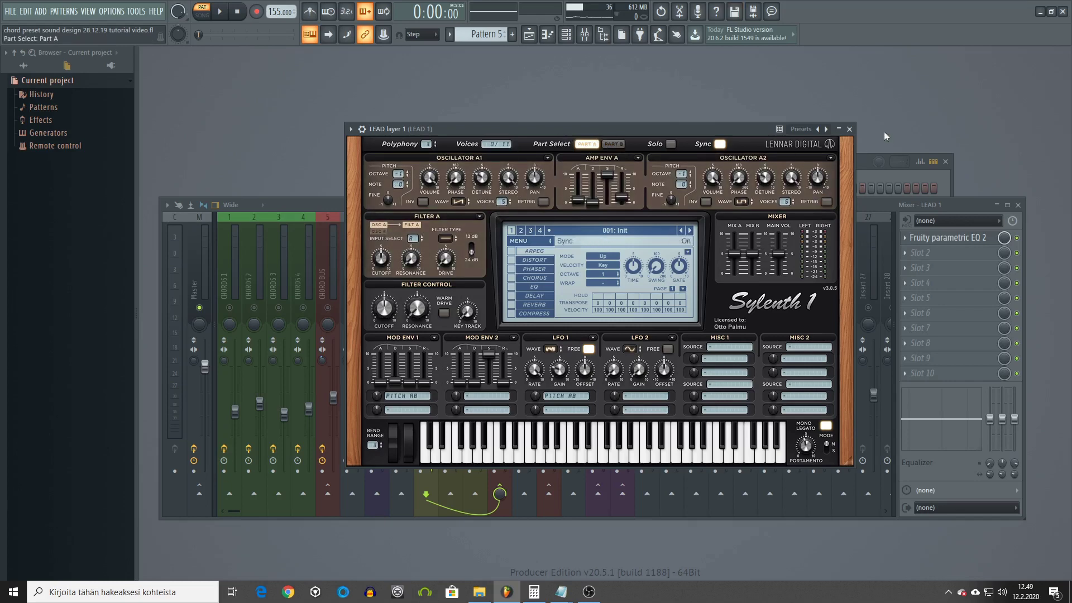
pyautogui.click(849, 129)
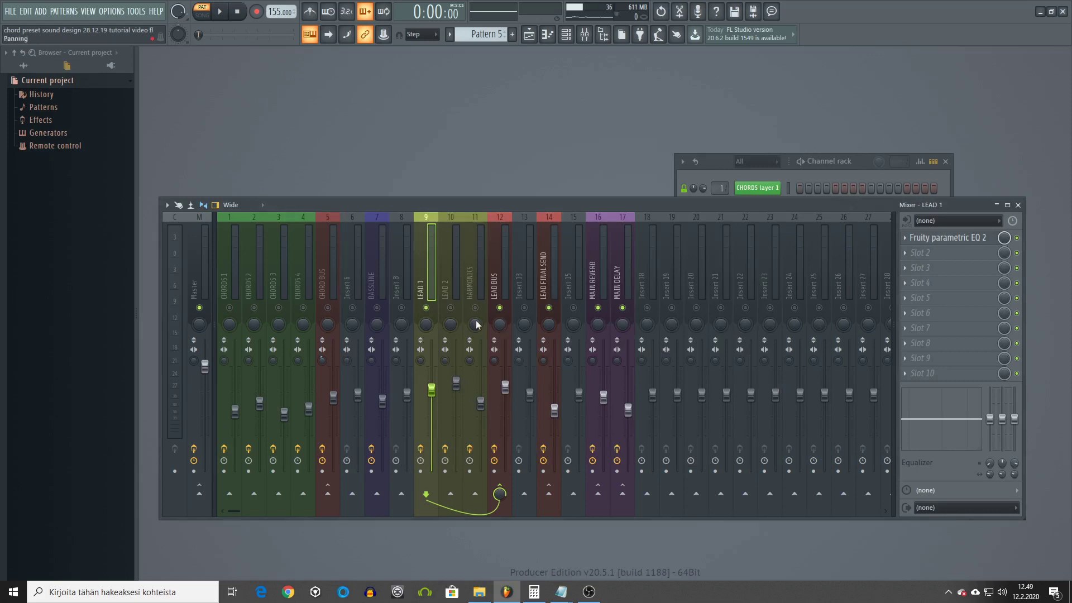
# - Solo the LEAD 2 mixer track and audition the pattern
pyautogui.click(451, 308)
pyautogui.press('space')
pyautogui.click(853, 172)
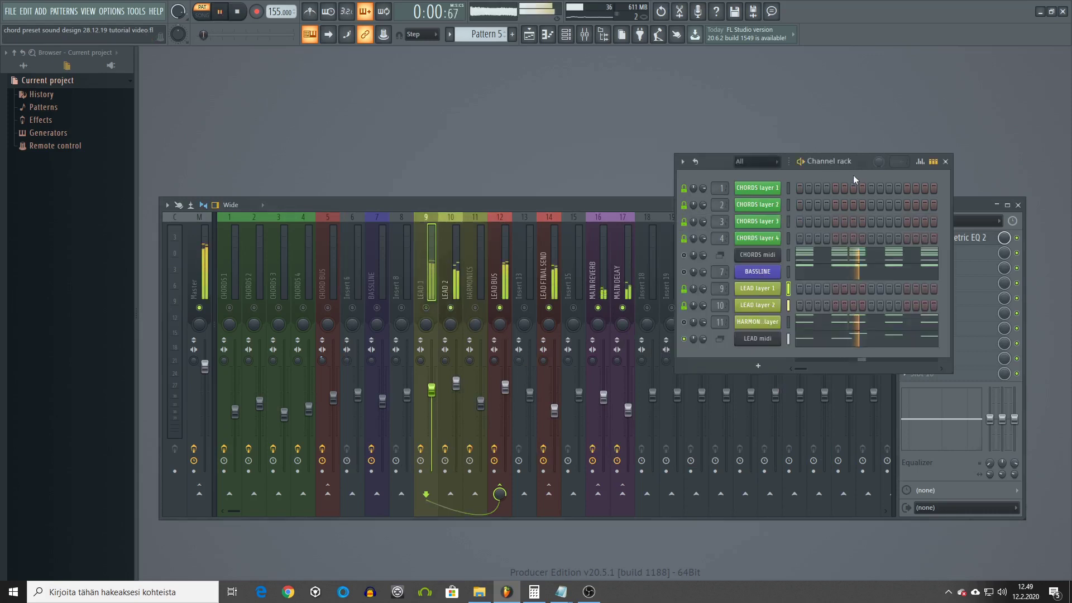
# - Open the LEAD layer 2 synth, stop playback, review its Part A and Part B settings and close it
pyautogui.click(764, 306)
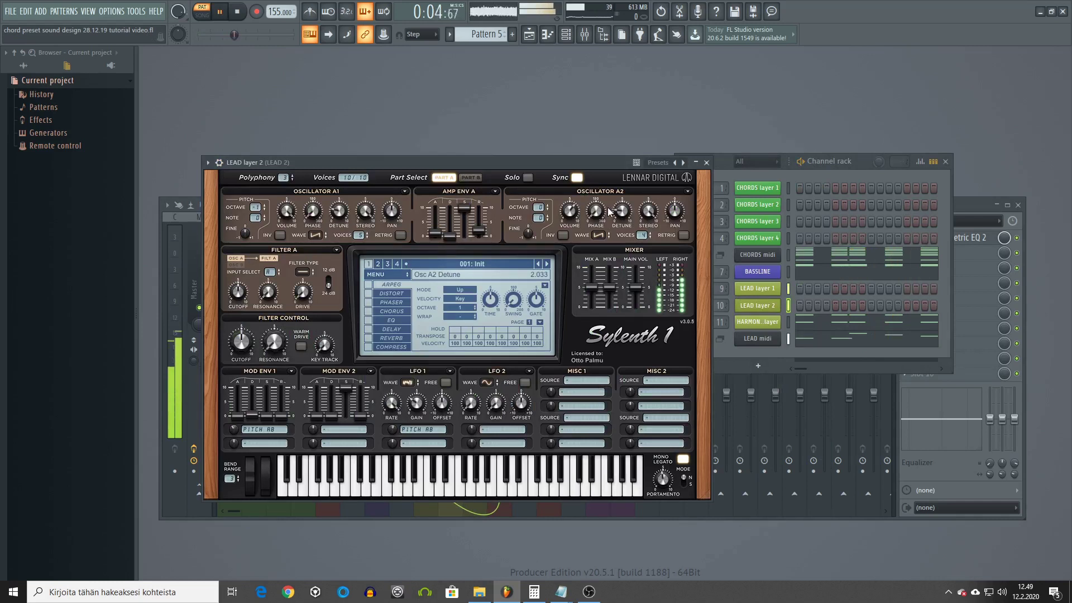
pyautogui.press('space')
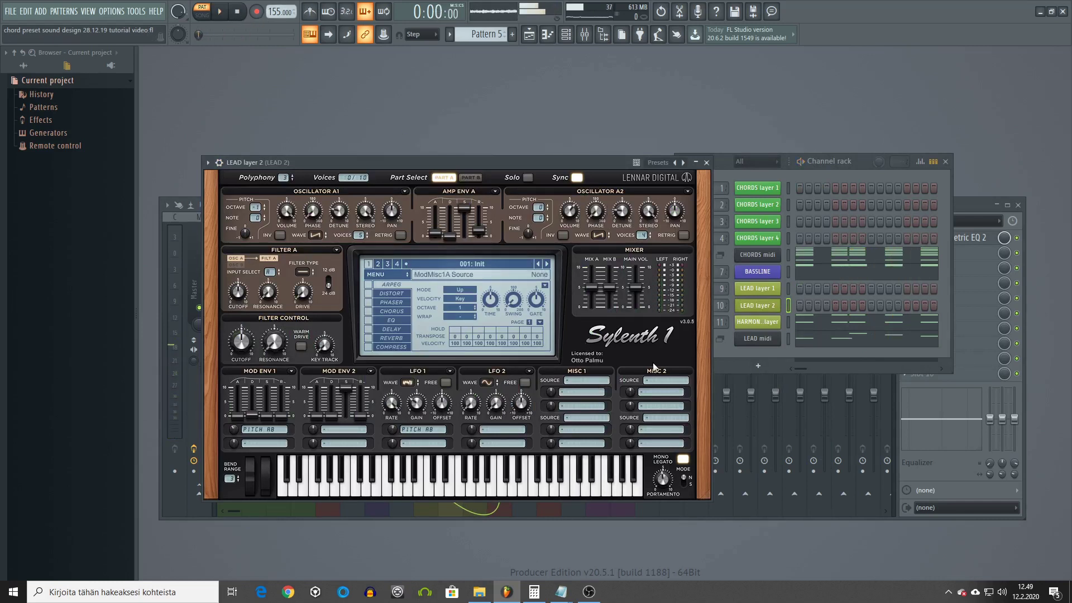
pyautogui.click(435, 179)
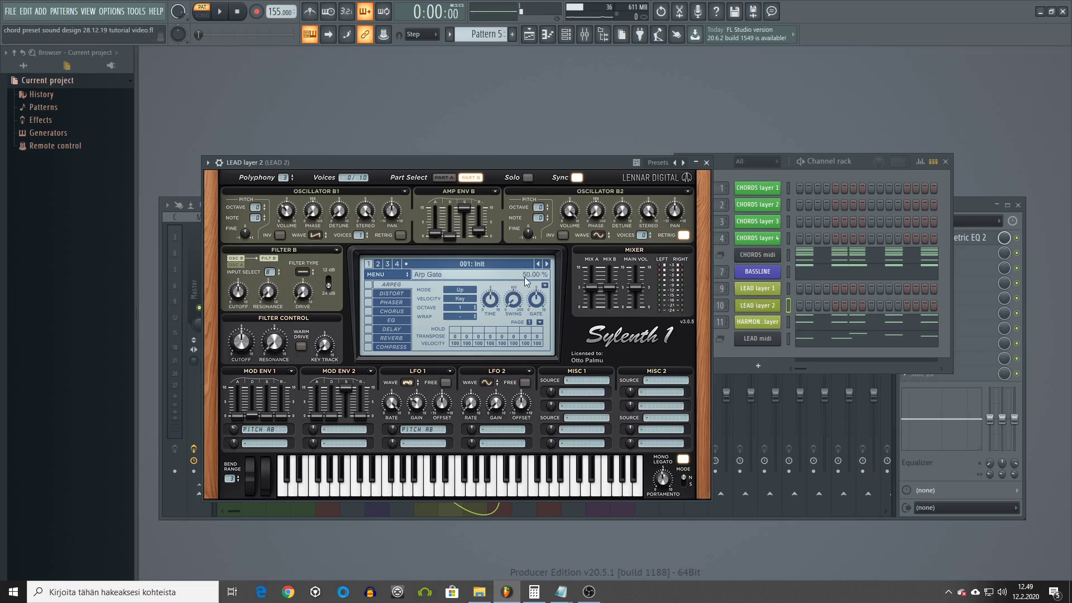
pyautogui.click(707, 162)
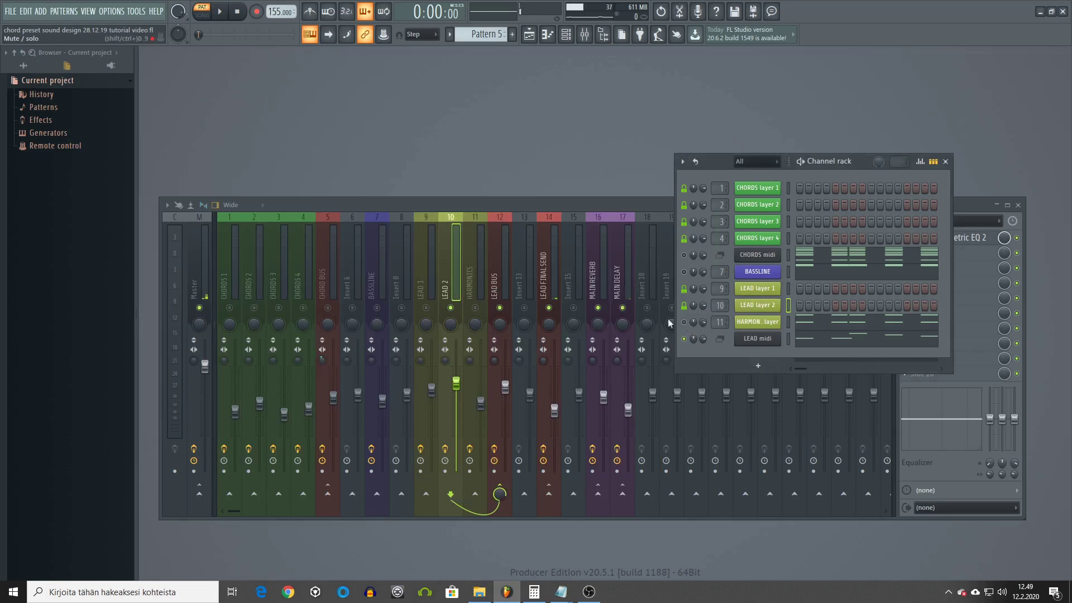
# - Solo the HARMONICS mixer track and examine the HARMONICS layer's notes in the Piano roll
pyautogui.click(471, 309)
pyautogui.click(799, 170)
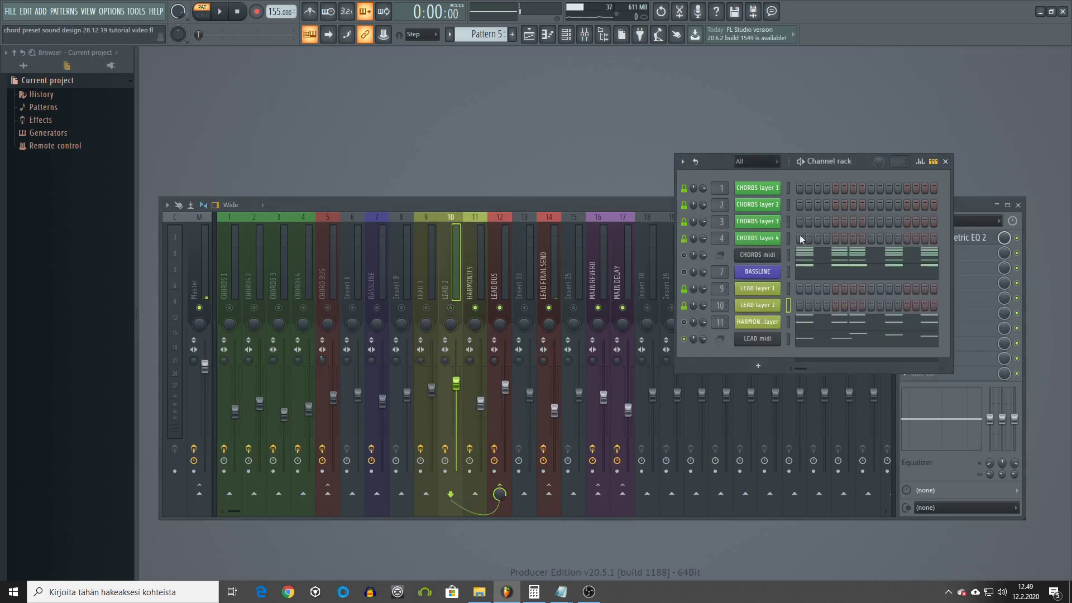
pyautogui.click(839, 325)
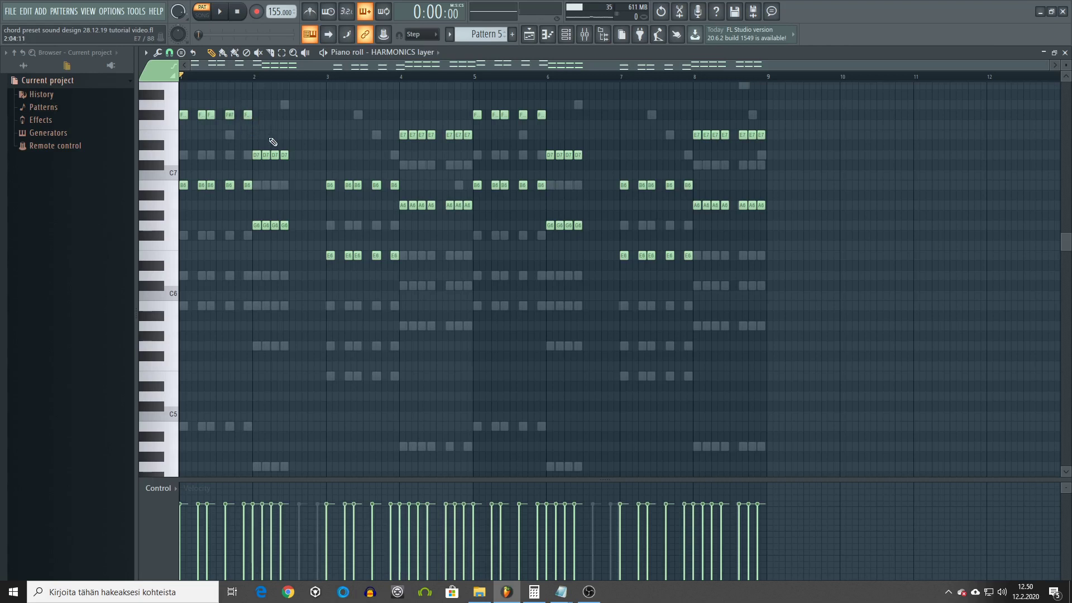
pyautogui.click(529, 35)
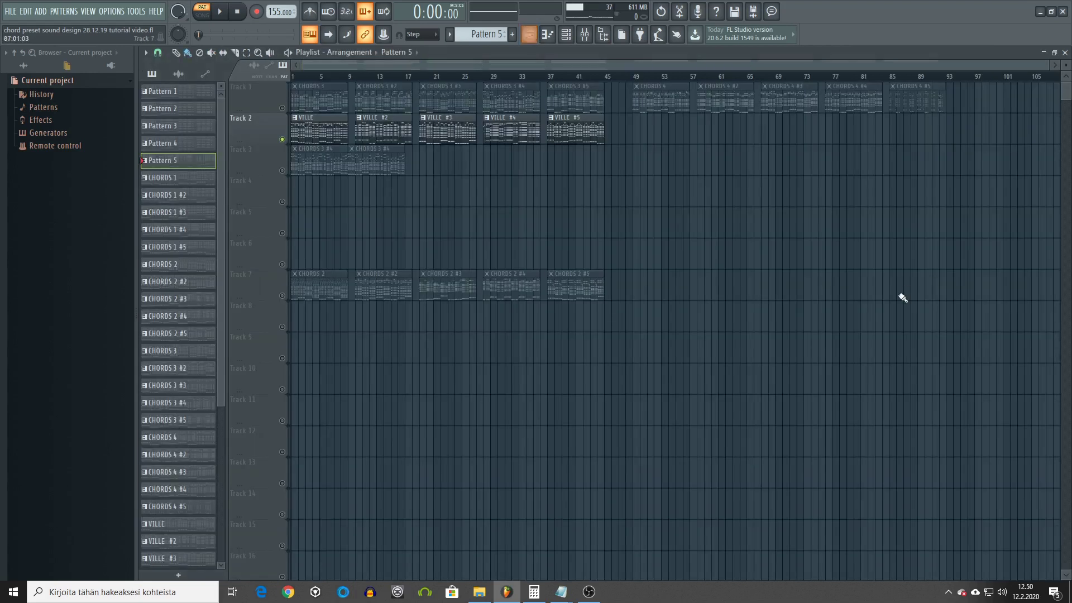
pyautogui.click(547, 34)
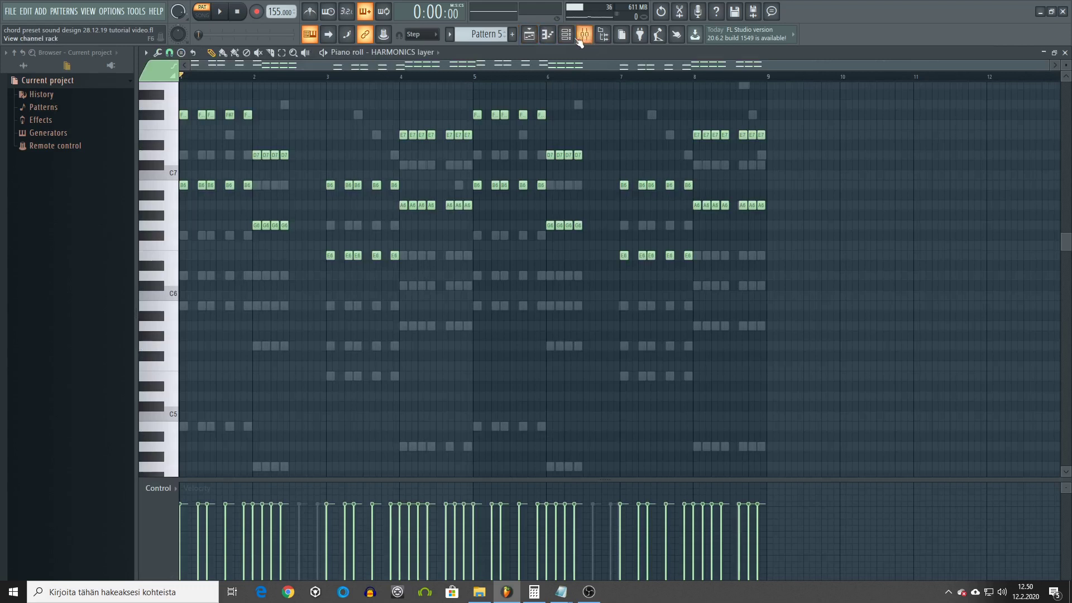
# - Solo the HARMONICS layer channel, audition the pattern, stop playback and open the layer's synth settings
pyautogui.click(566, 34)
pyautogui.press('space')
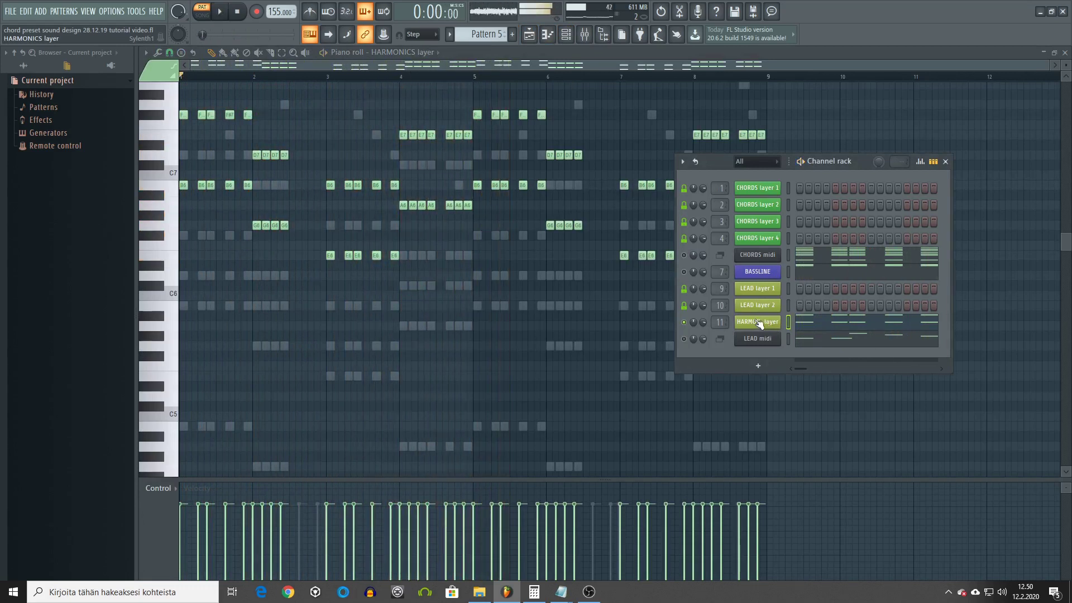
pyautogui.press('space')
pyautogui.click(758, 322)
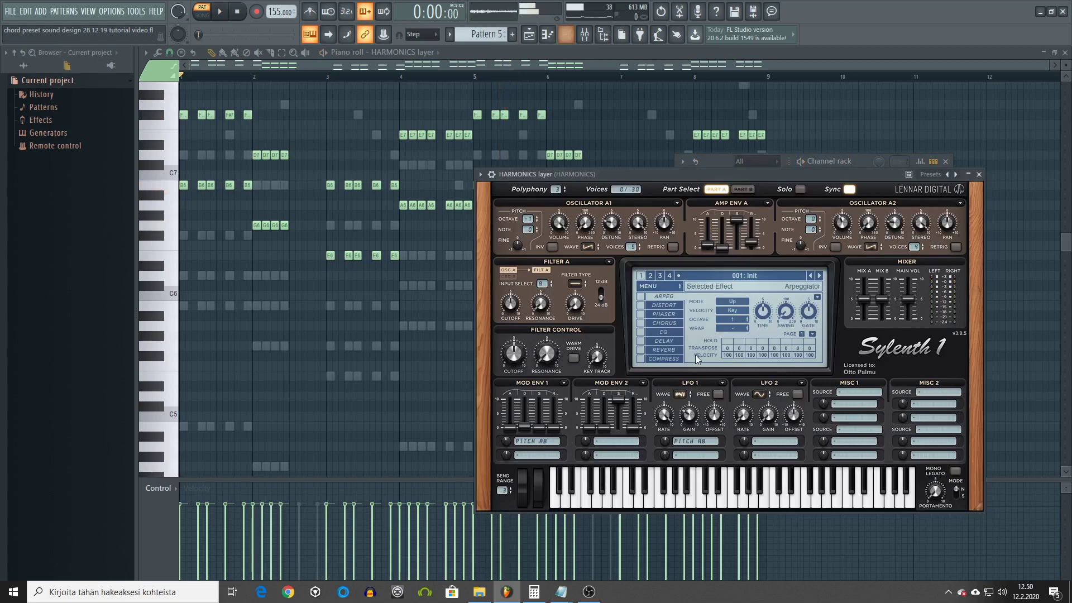
# - Enable the LEAD 1 and LEAD 2 mixer tracks and the LEAD midi channel, and audition all lead layers with the harmonics
pyautogui.click(566, 34)
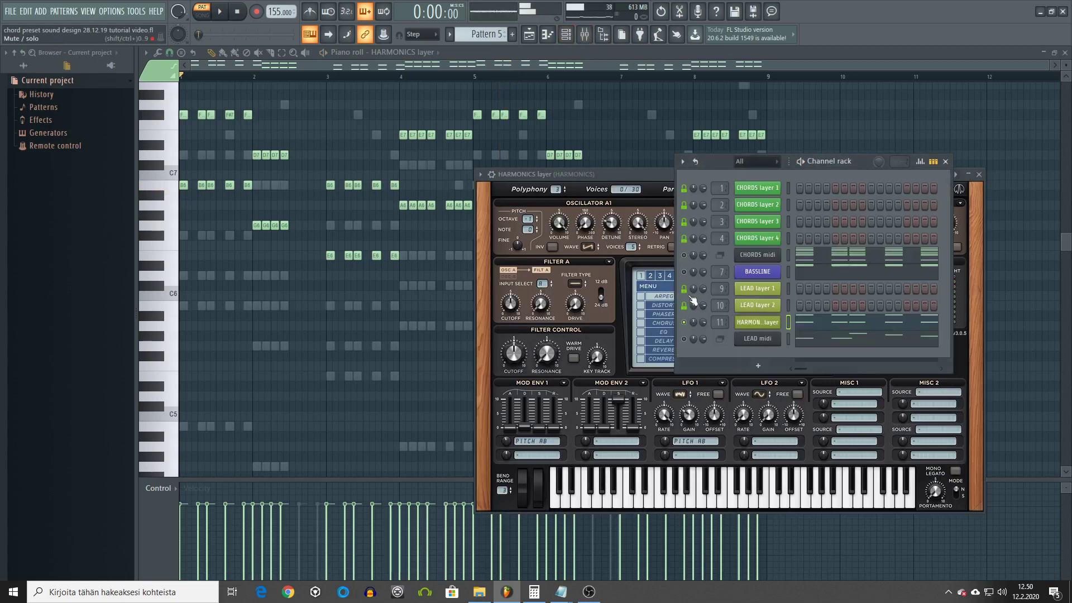
pyautogui.click(585, 34)
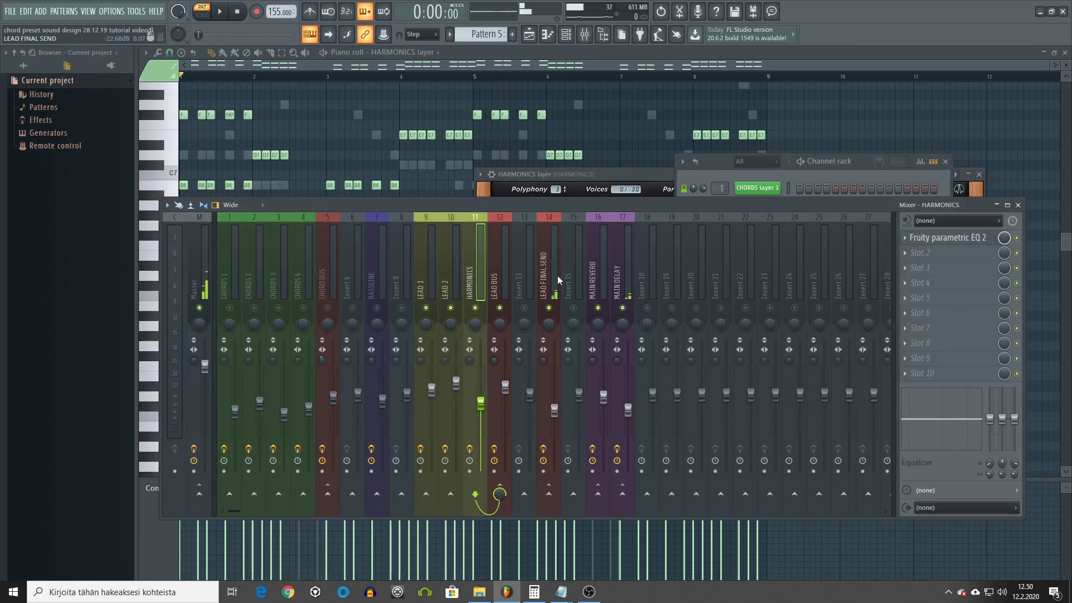
pyautogui.press('space')
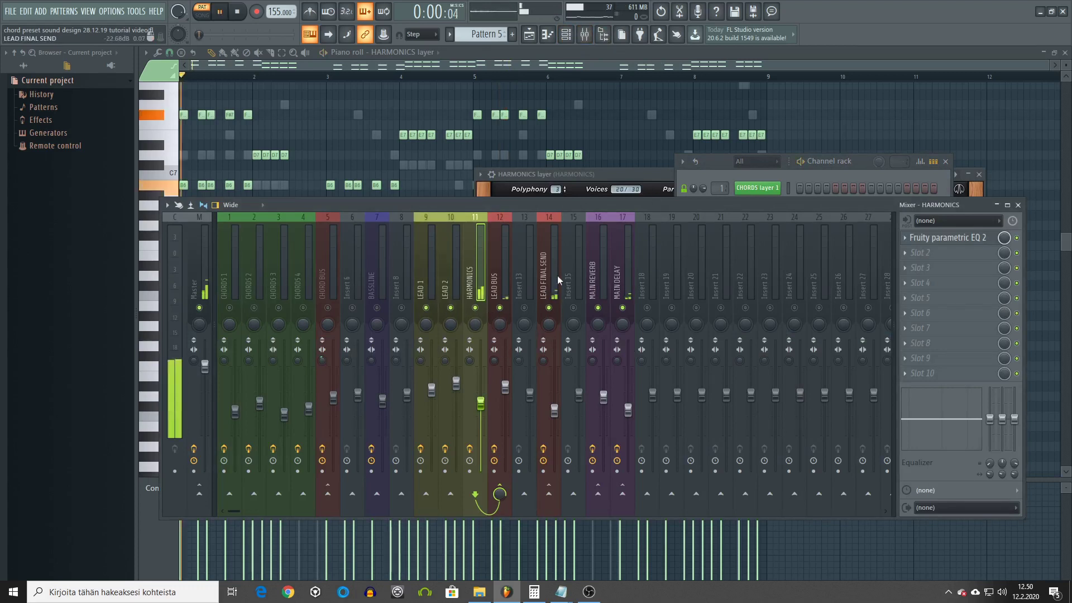
pyautogui.click(764, 164)
pyautogui.click(684, 339)
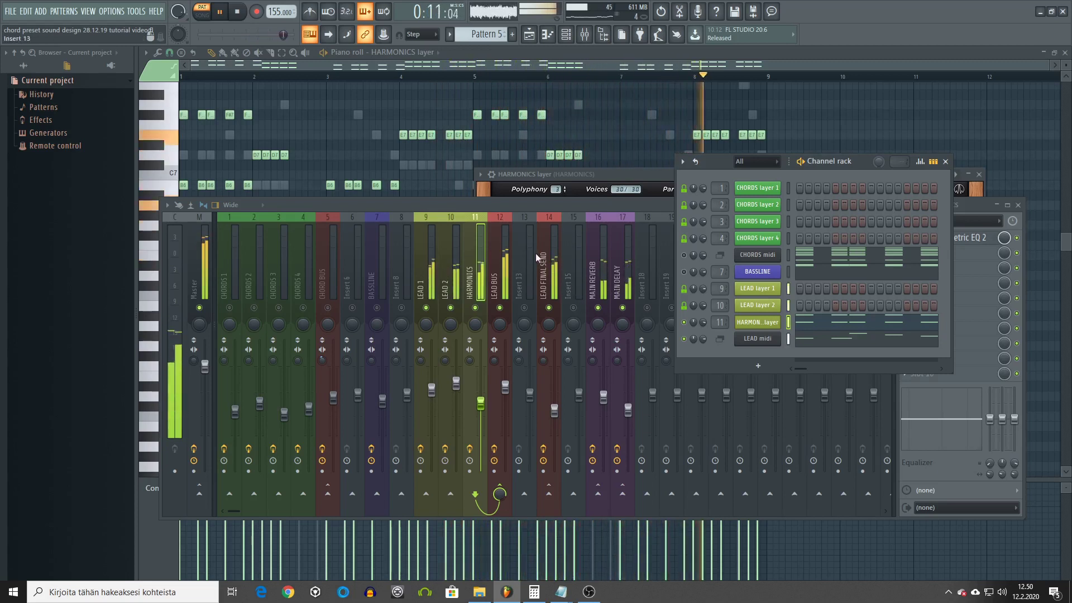
pyautogui.press('space')
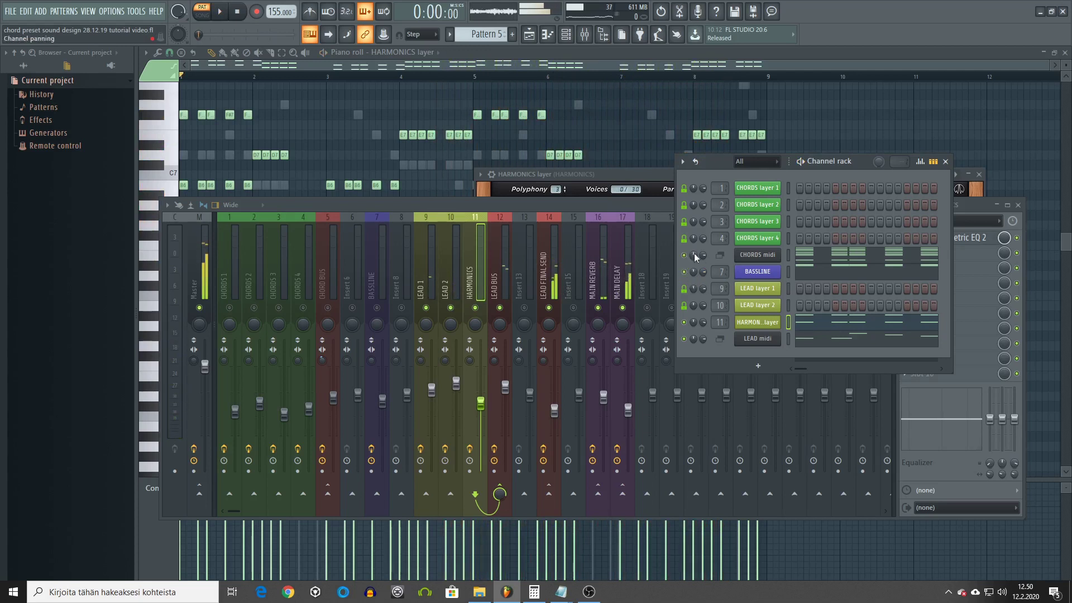
# - Unsolo the mixer so every track is active and audition the full pattern with chords, bassline and lead
pyautogui.click(429, 315)
pyautogui.press('space')
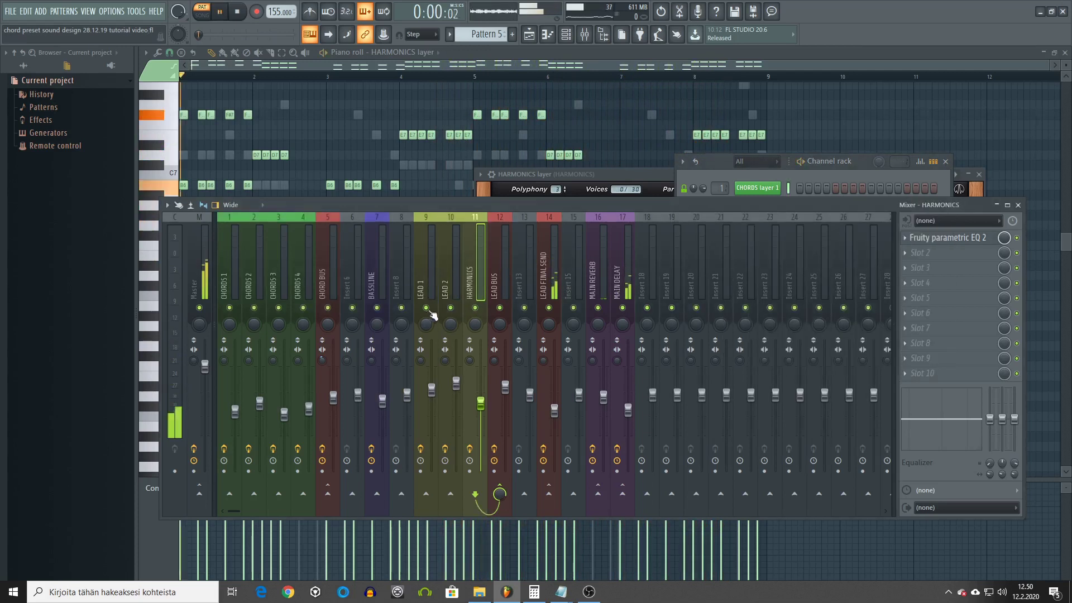
pyautogui.click(701, 174)
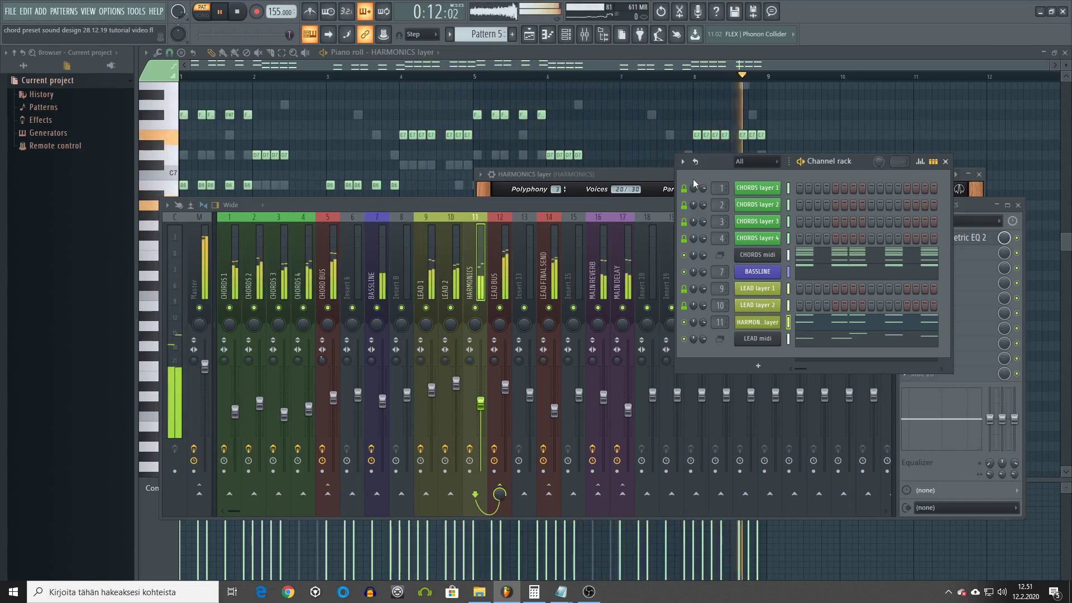
pyautogui.press('space')
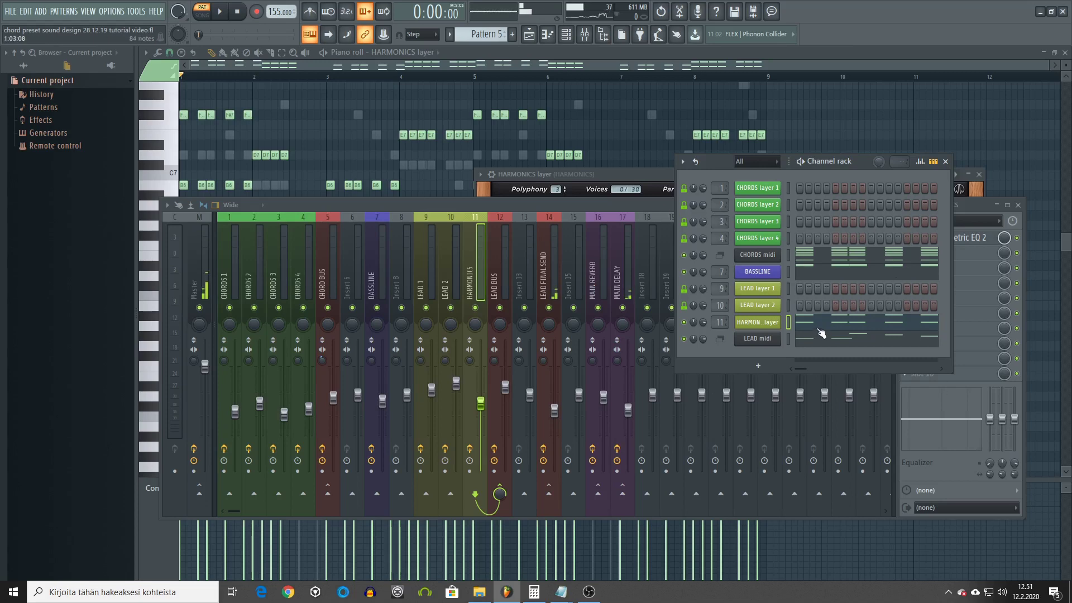
# - Examine the LEAD midi channel's notes in the Piano roll and close it
pyautogui.click(831, 347)
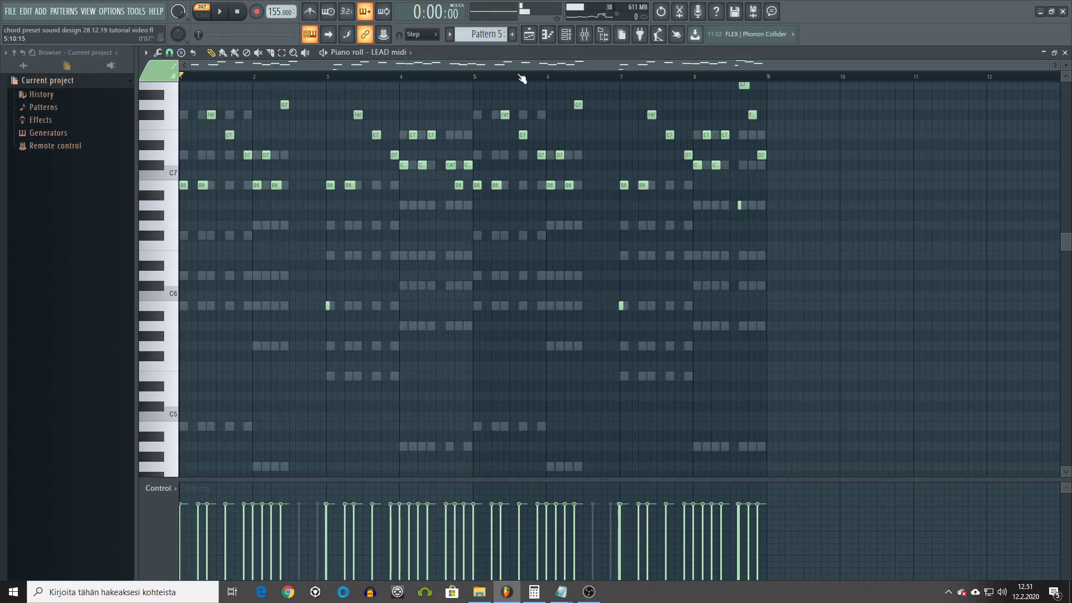
pyautogui.scroll(3, 542, 153)
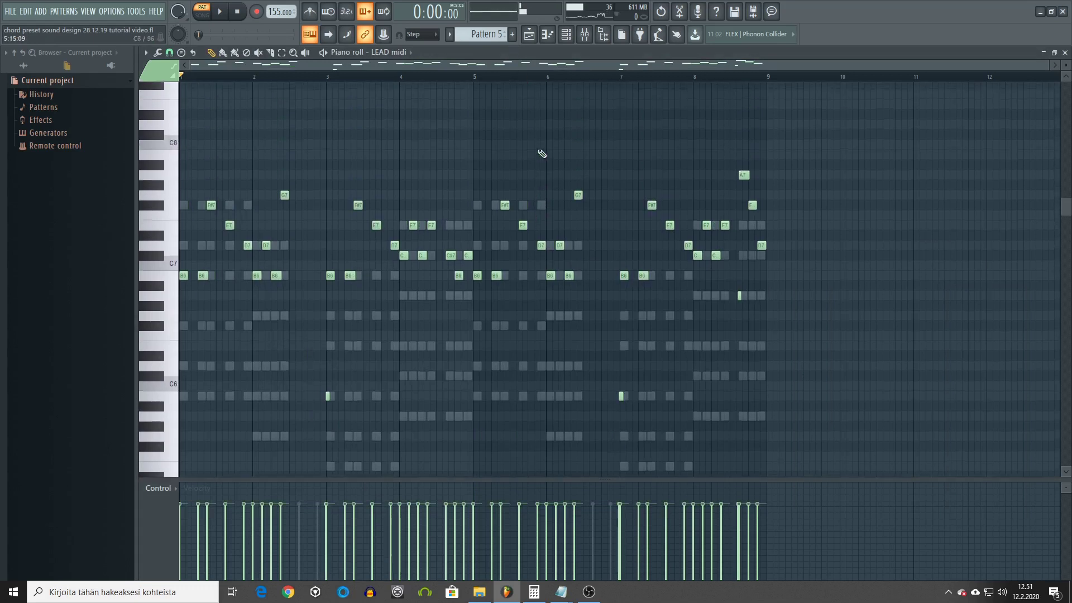
pyautogui.click(1065, 53)
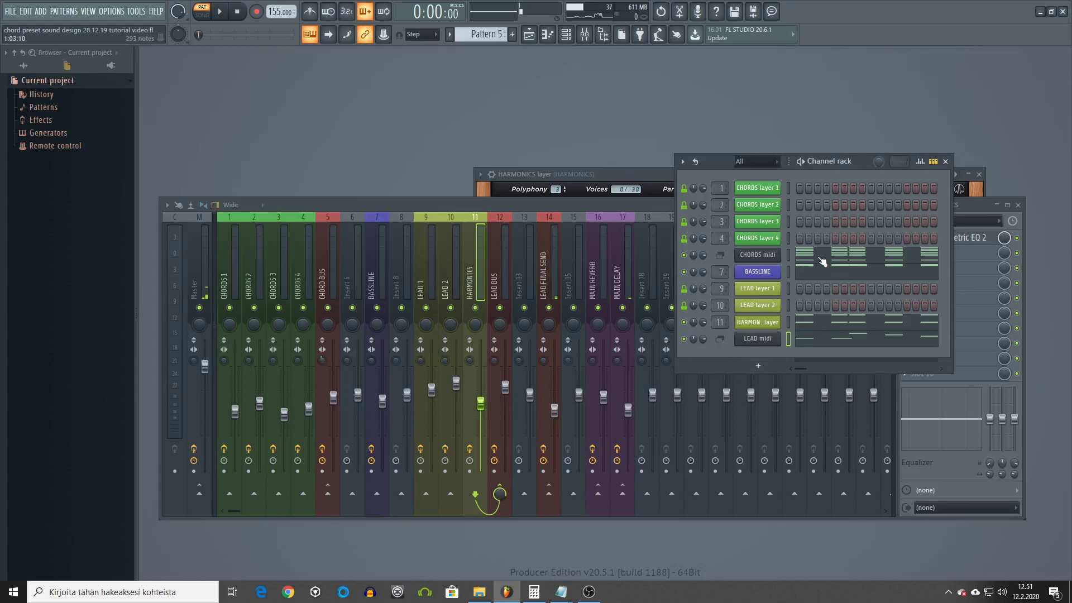
# - Maximize the mixer and examine the effect slots of the CHORDS 1 to CHORDS 4 tracks
pyautogui.click(1008, 206)
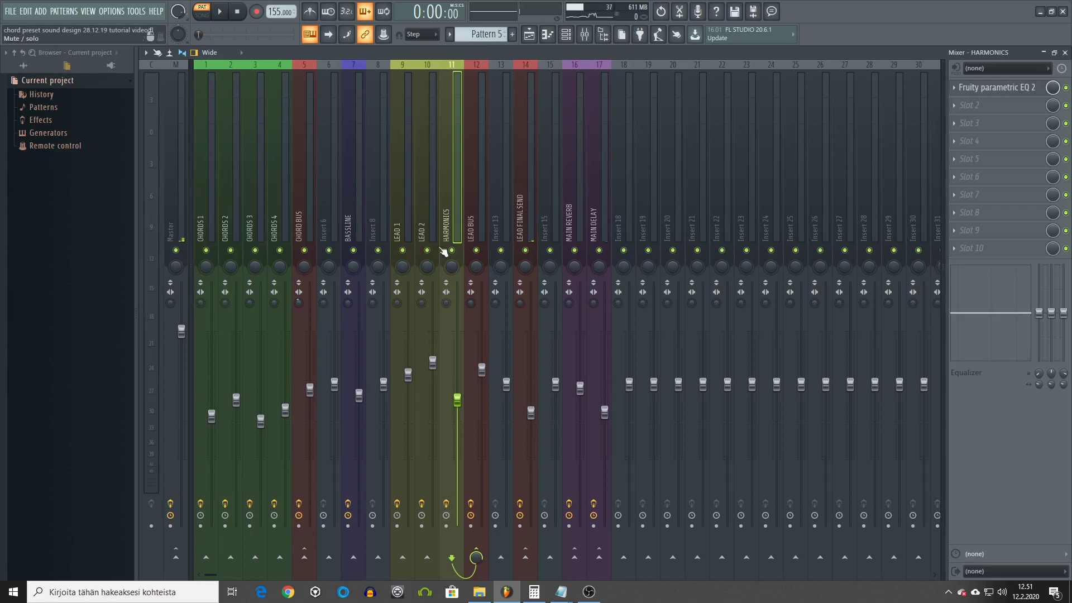
pyautogui.click(214, 226)
pyautogui.click(225, 229)
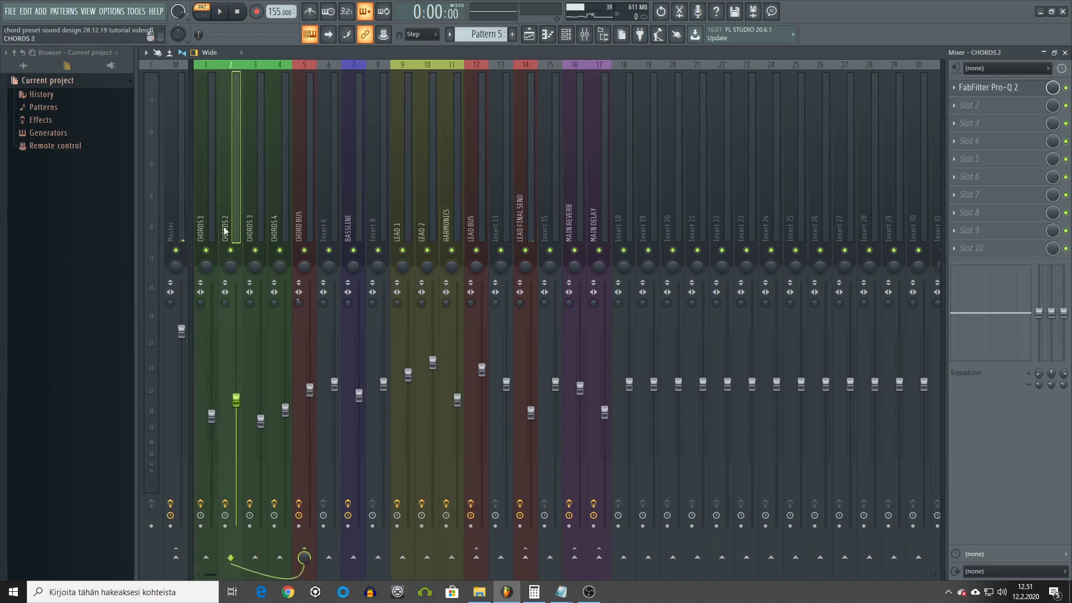
pyautogui.click(250, 221)
pyautogui.click(280, 214)
pyautogui.click(256, 213)
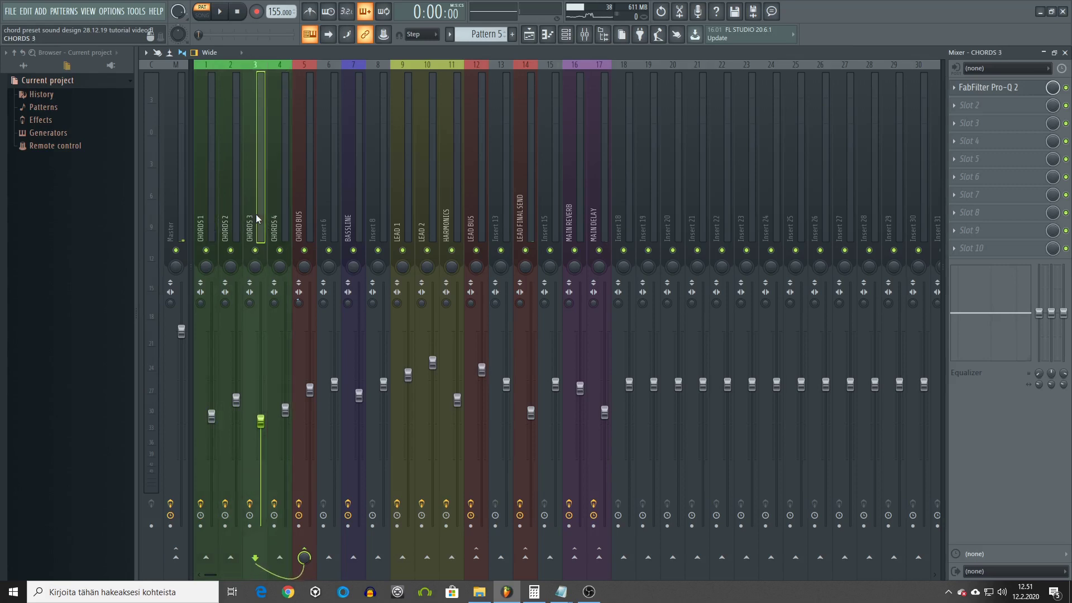
pyautogui.click(231, 219)
pyautogui.click(210, 222)
pyautogui.click(280, 222)
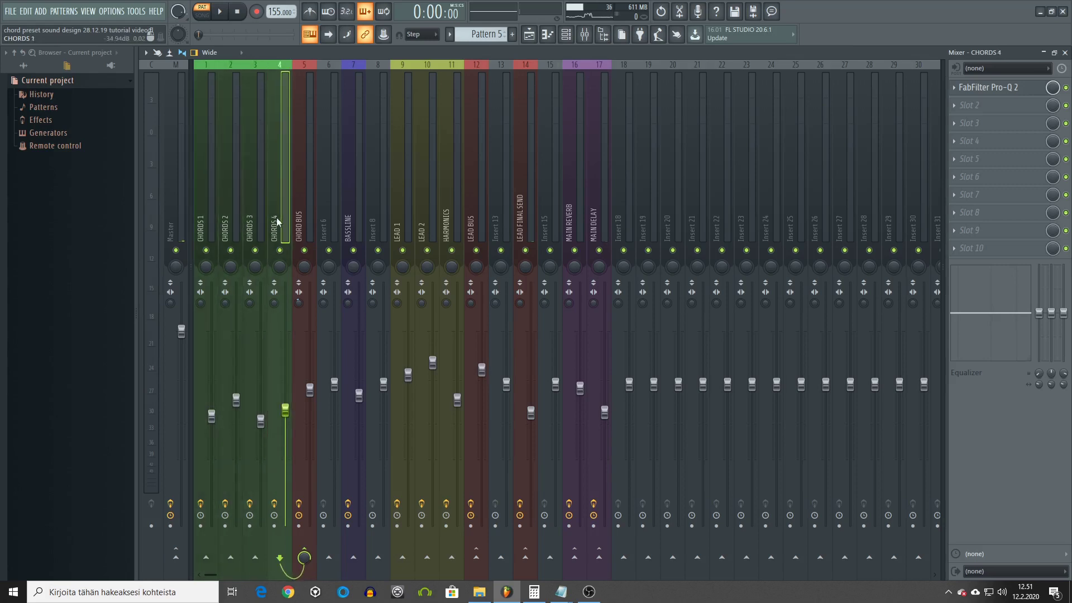
# - Compare the effect slots of the LEAD 2 and HARMONICS tracks with those of the chord tracks
pyautogui.click(426, 246)
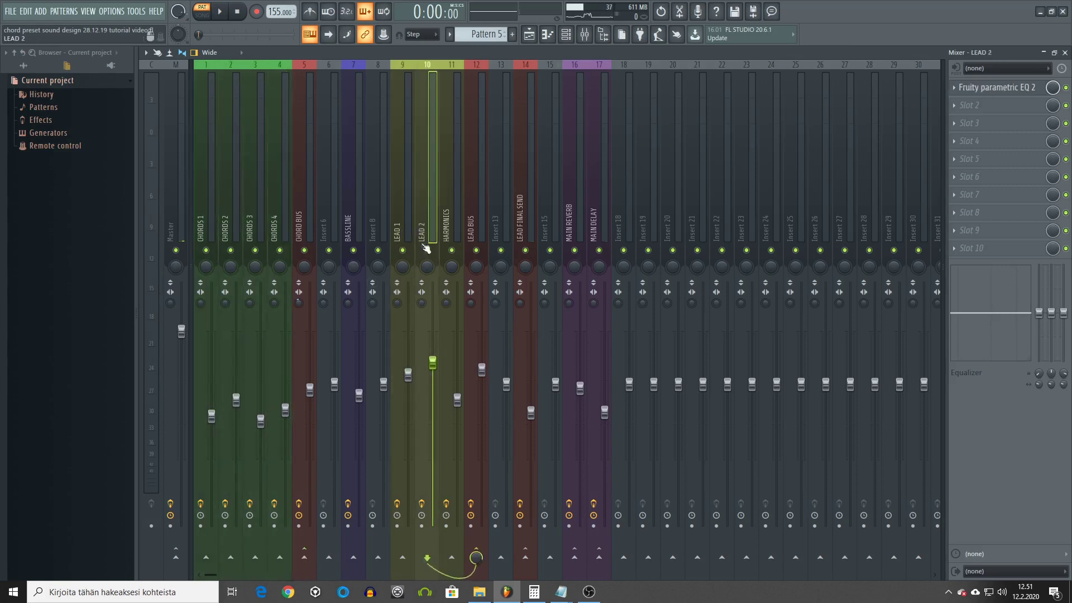
pyautogui.click(451, 204)
pyautogui.click(209, 213)
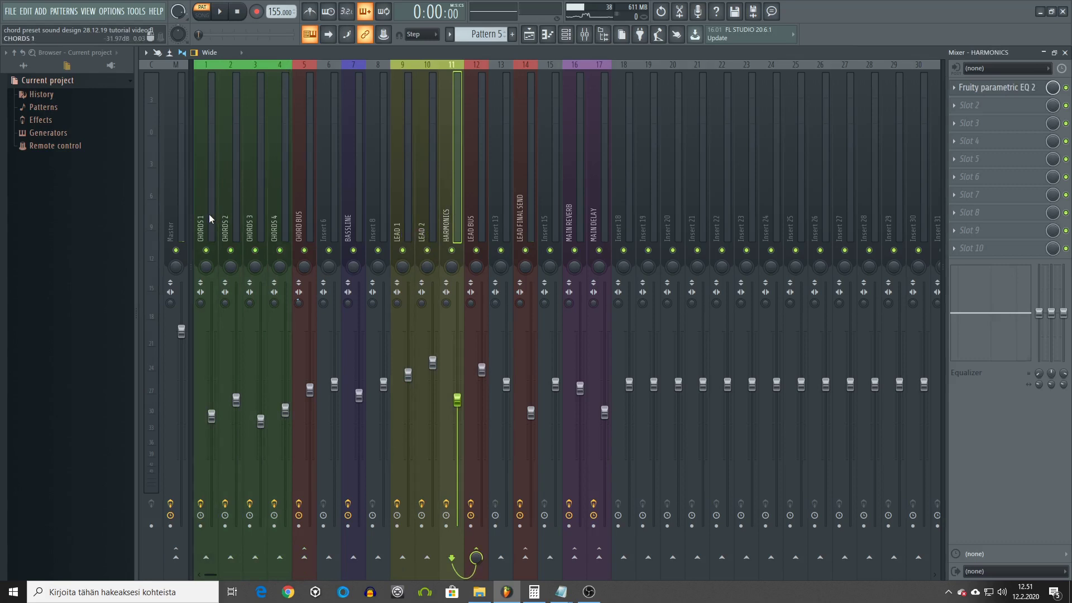
pyautogui.click(237, 211)
pyautogui.click(279, 212)
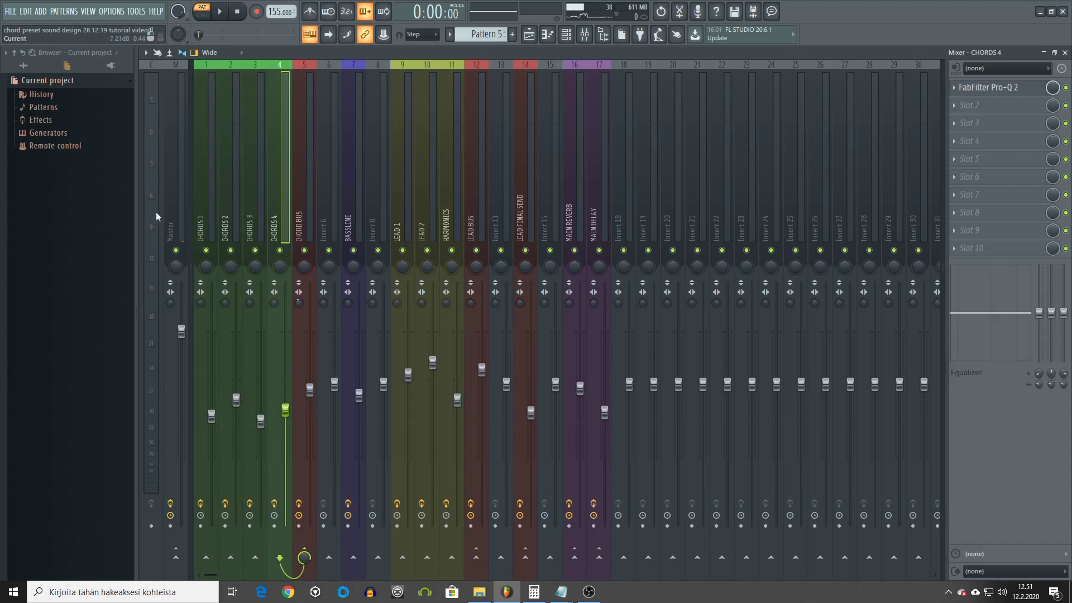
# - Check the routing of the CHORDS 1 to CHORDS 4 tracks into the CHORD BUS
pyautogui.click(202, 222)
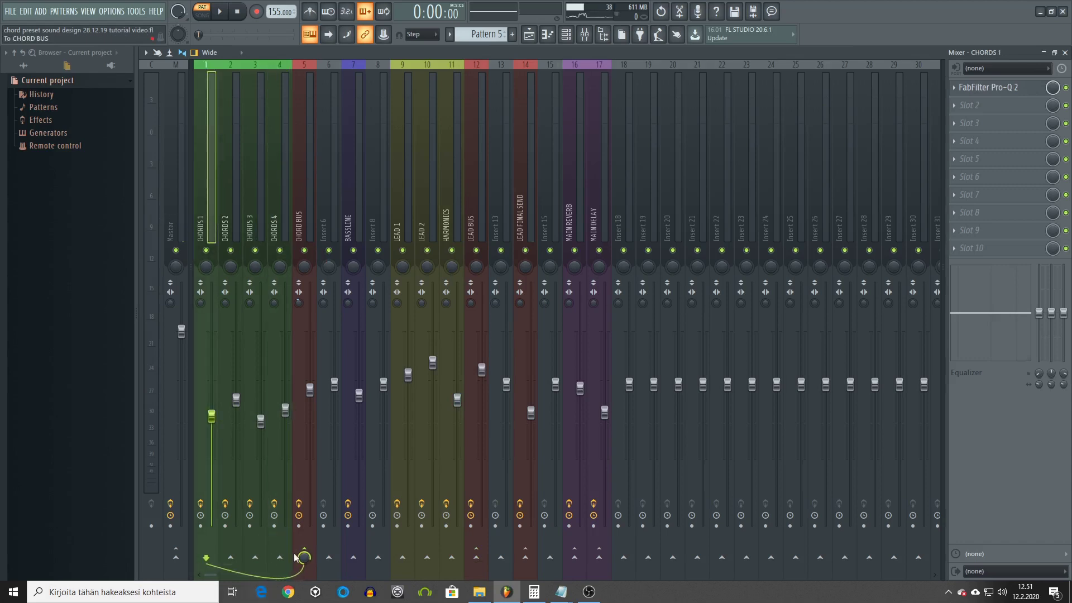
pyautogui.click(232, 405)
pyautogui.press('Right')
pyautogui.press('Right')
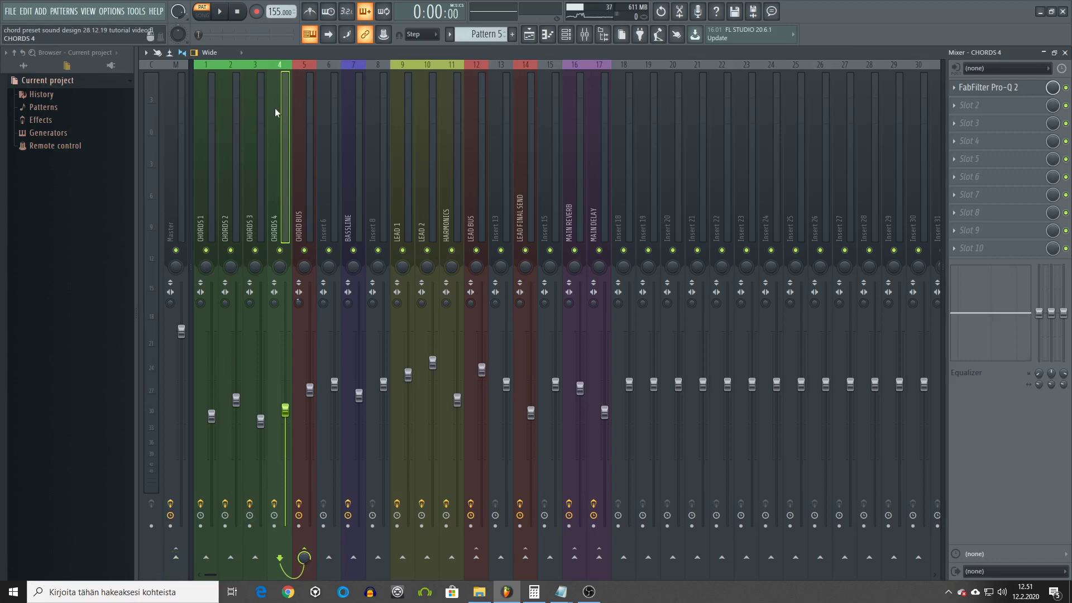
# - Check the routing of the LEAD 1, LEAD 2 and HARMONICS tracks into the LEAD BUS
pyautogui.click(413, 224)
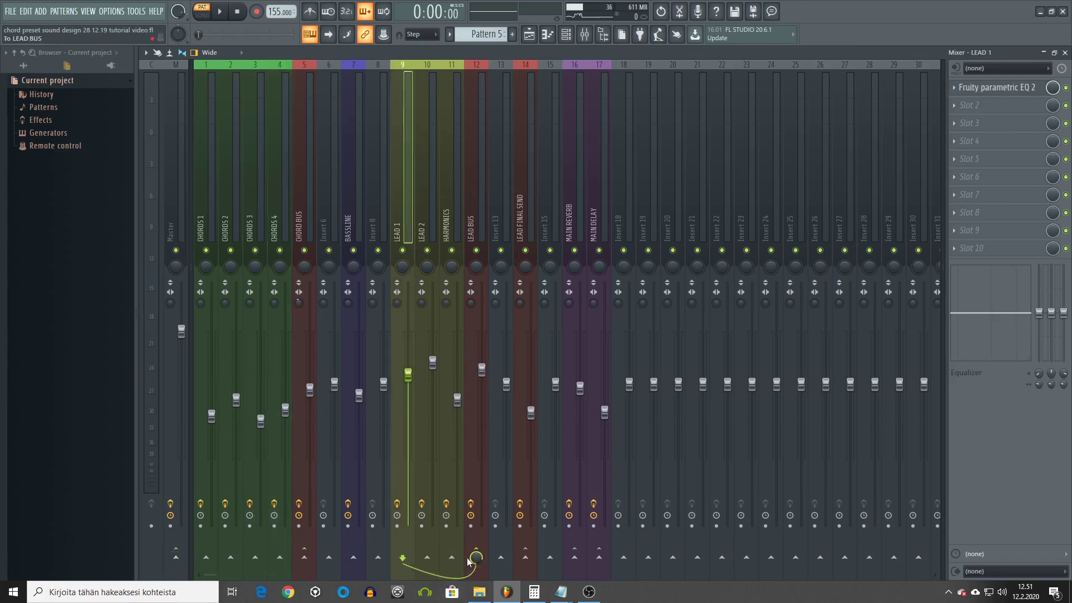
pyautogui.press('Right')
pyautogui.press('Right')
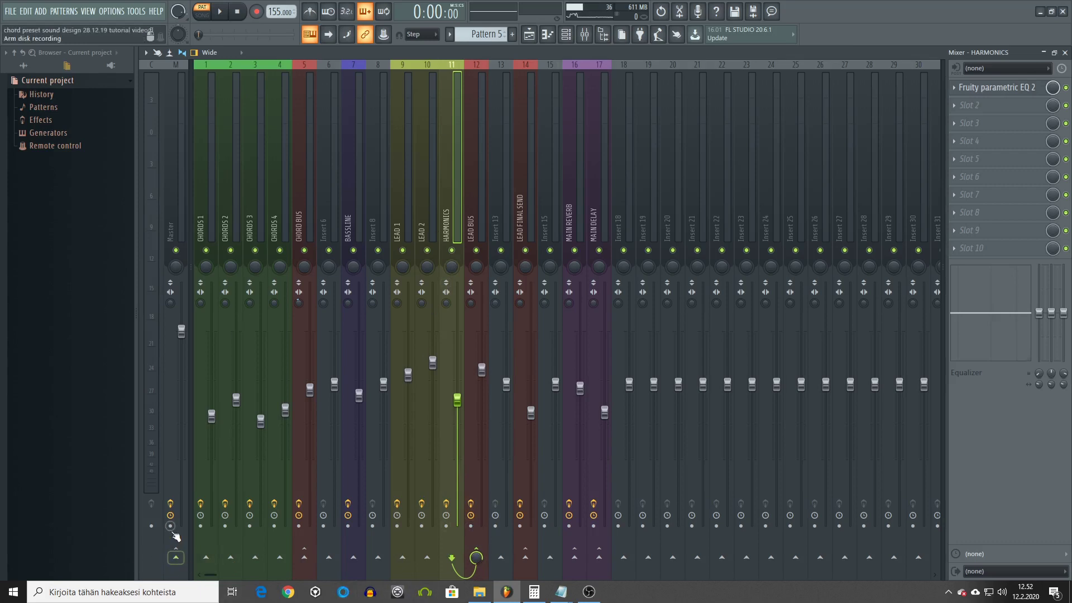
# - Examine the effect chains and send routing of the CHORD BUS and LEAD BUS tracks
pyautogui.click(307, 224)
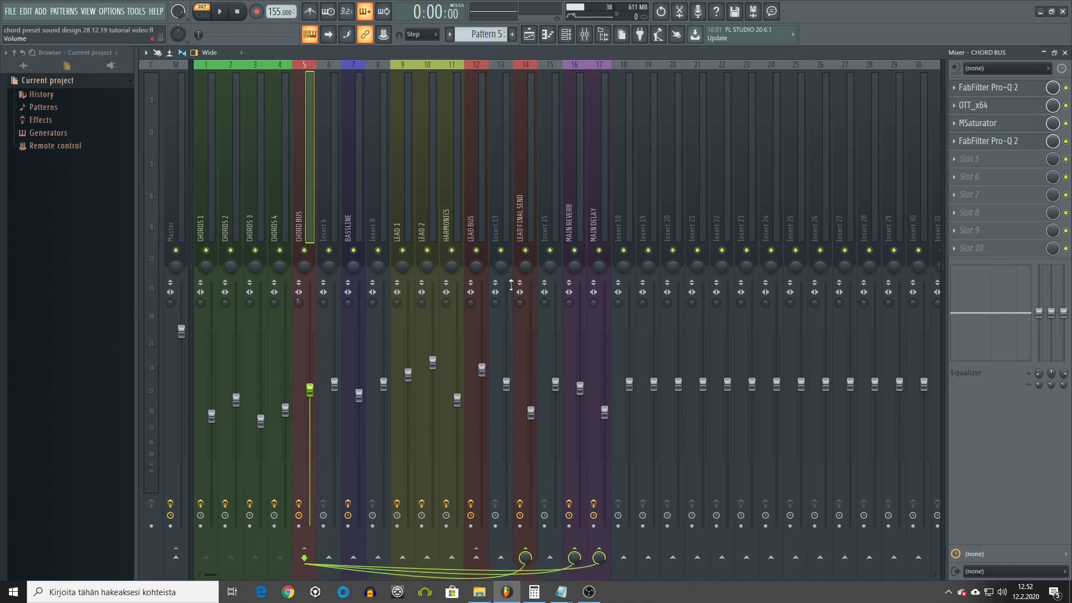
pyautogui.click(475, 219)
pyautogui.click(308, 219)
pyautogui.click(480, 222)
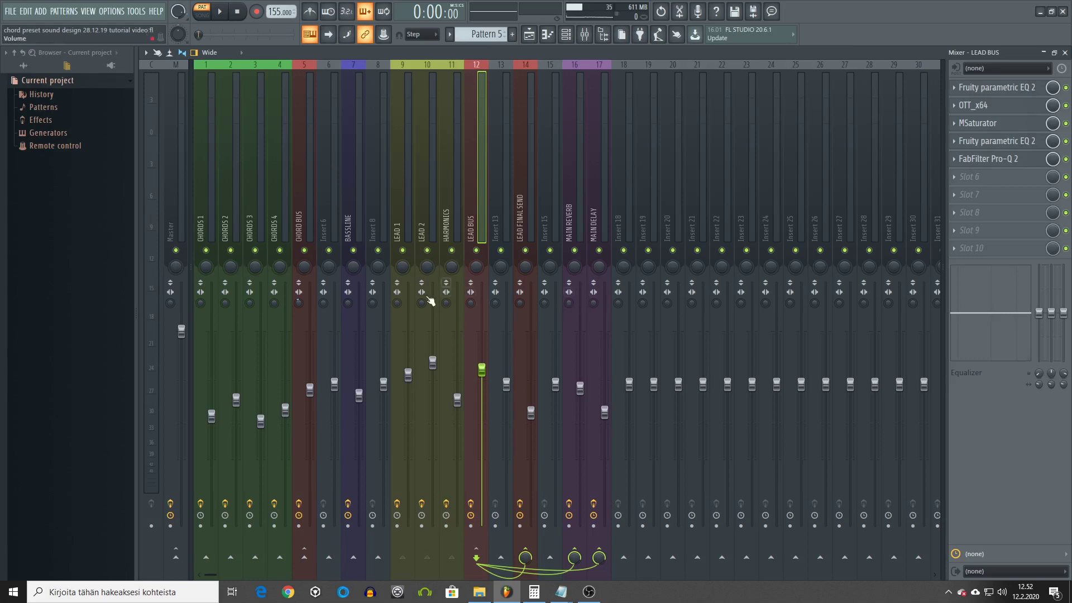
pyautogui.click(302, 231)
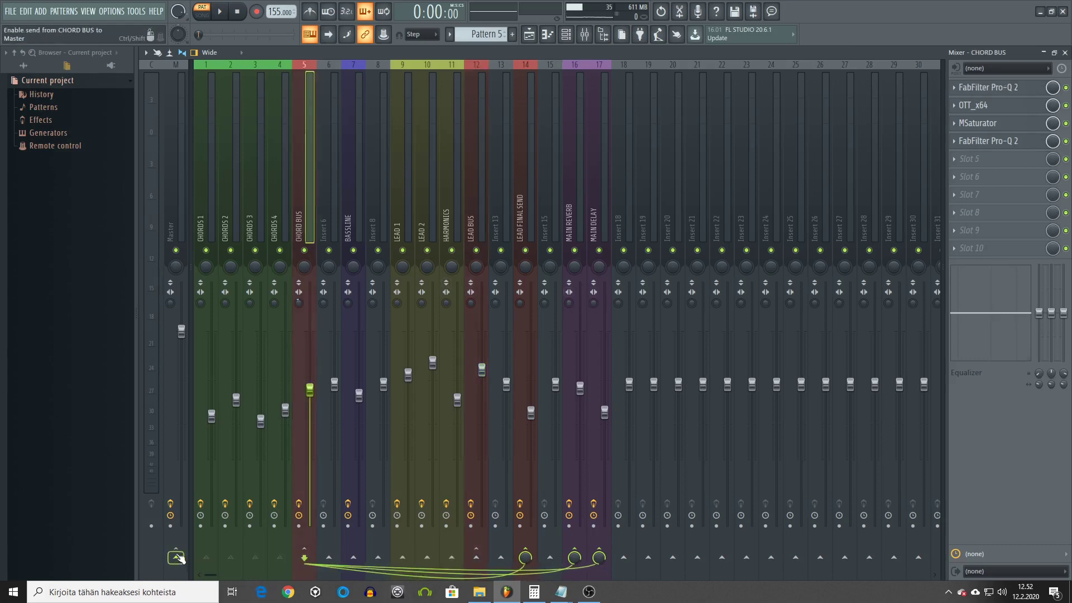
# - Examine the effect chains and routing of the MAIN REVERB, MAIN DELAY and LEAD FINAL SEND tracks
pyautogui.click(576, 223)
pyautogui.click(601, 215)
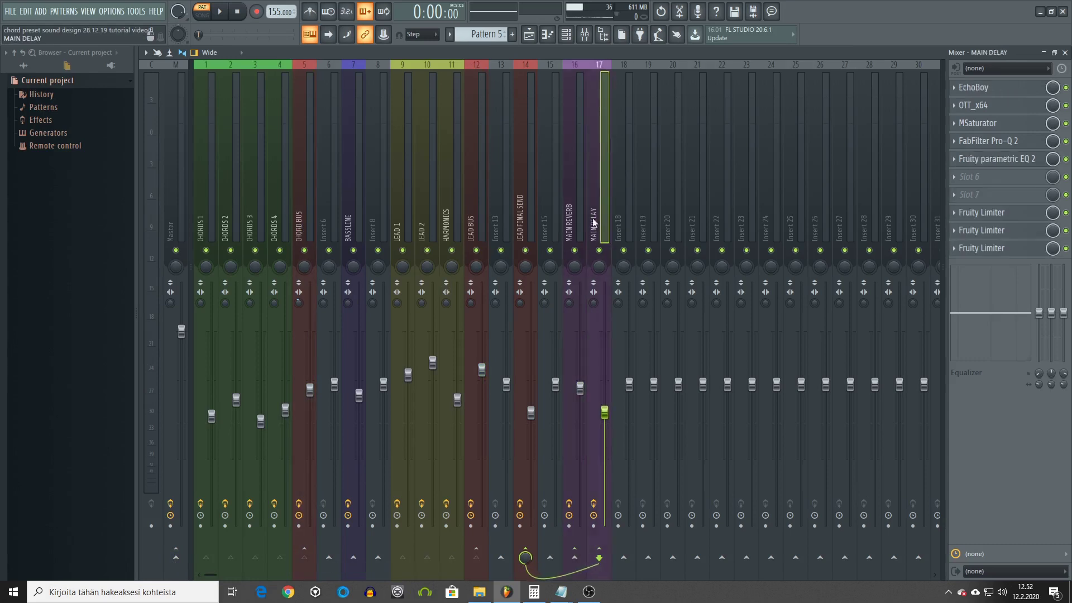
pyautogui.click(584, 264)
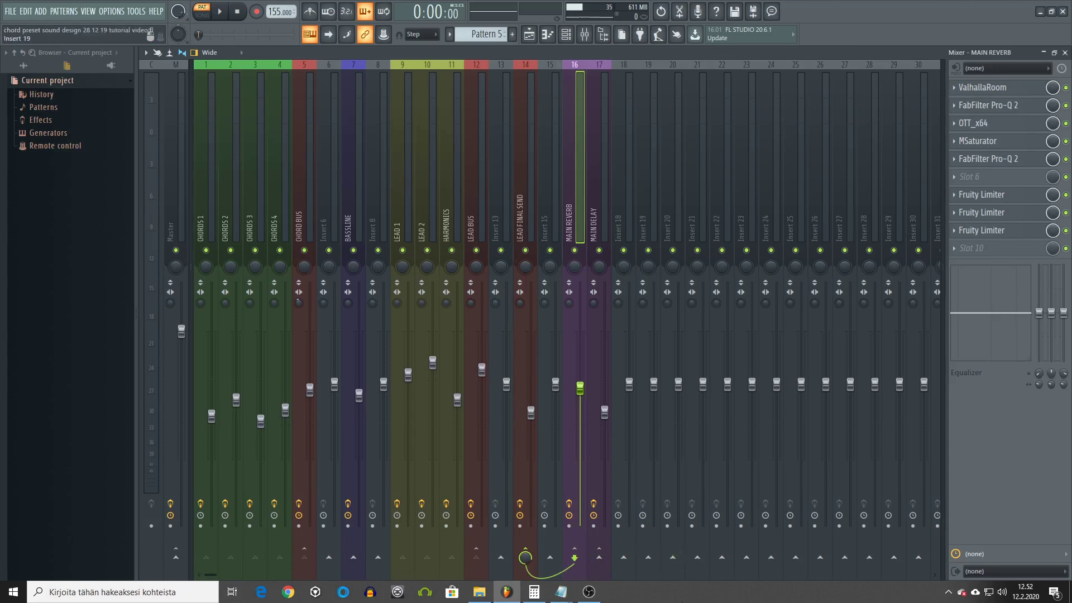
pyautogui.click(527, 222)
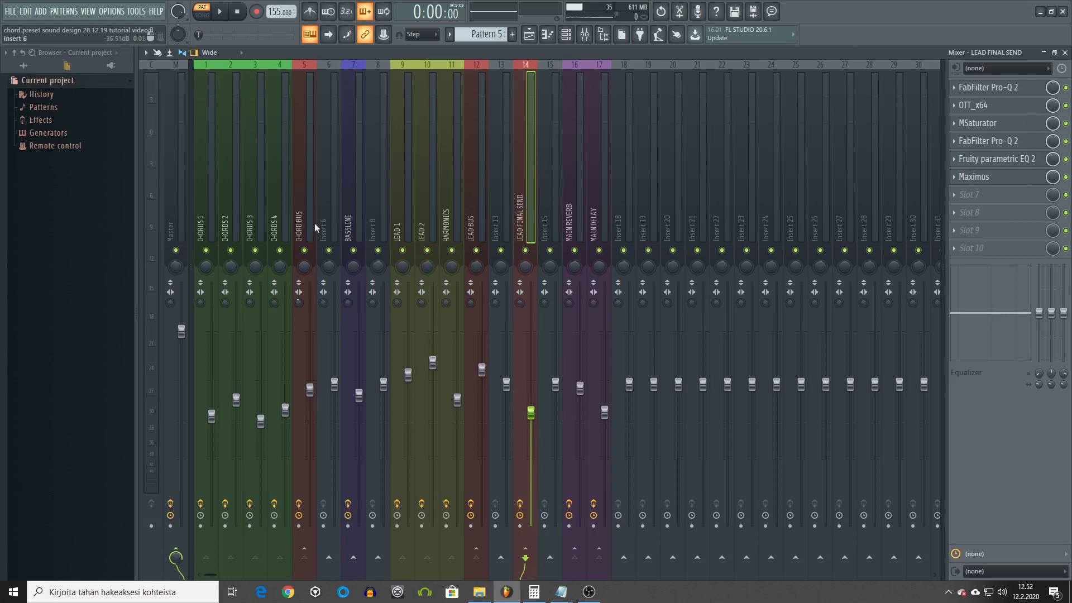
pyautogui.click(579, 222)
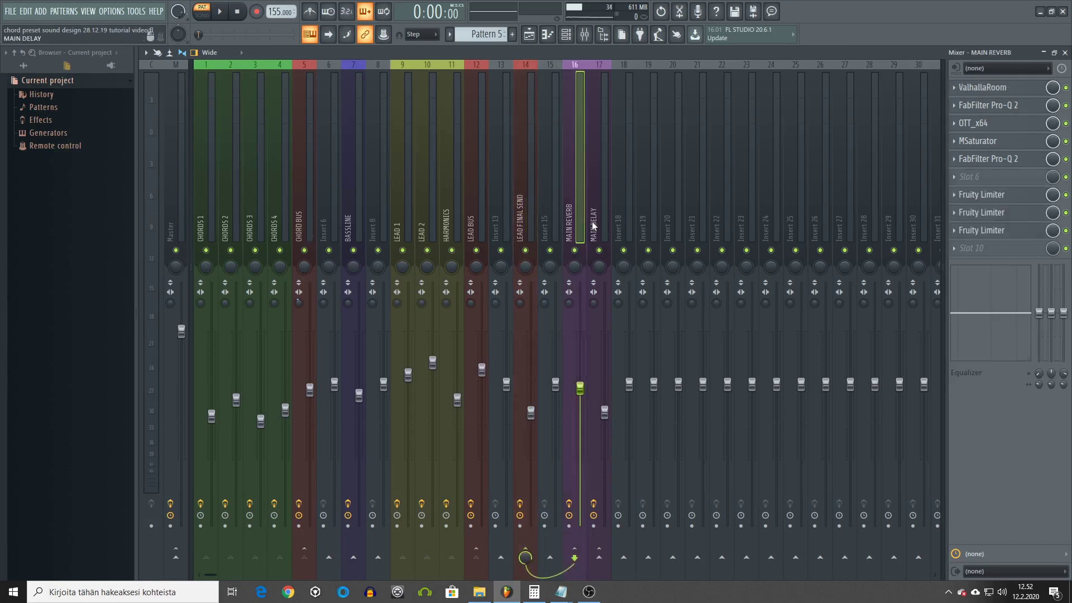
# - Compare the effect chains and send routing of the MAIN REVERB, MAIN DELAY, CHORD BUS and LEAD FINAL SEND tracks
pyautogui.click(592, 222)
pyautogui.click(578, 222)
pyautogui.click(306, 235)
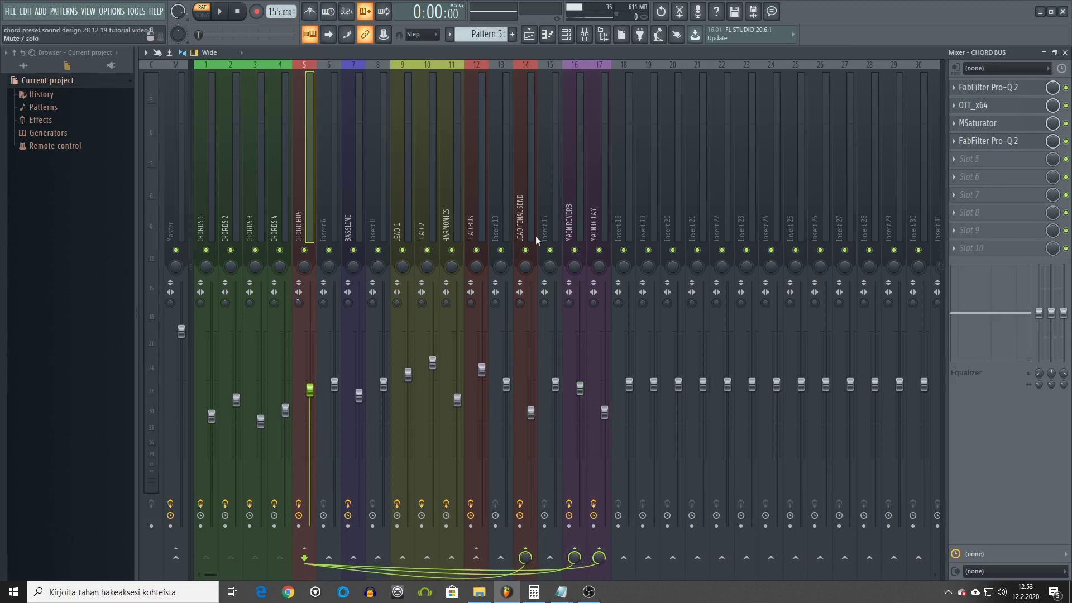
pyautogui.click(574, 200)
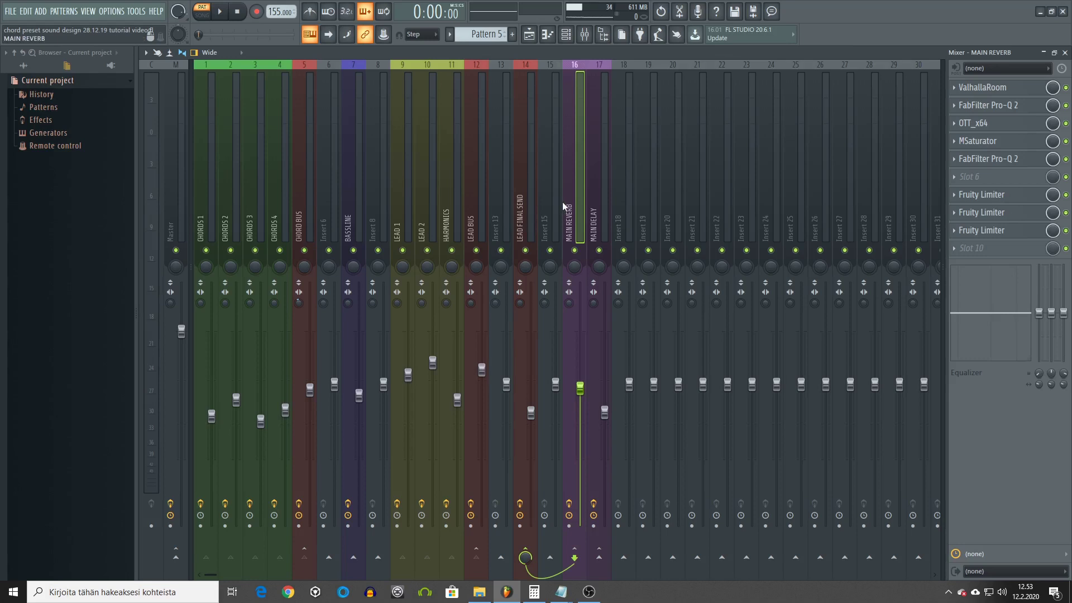
pyautogui.click(593, 233)
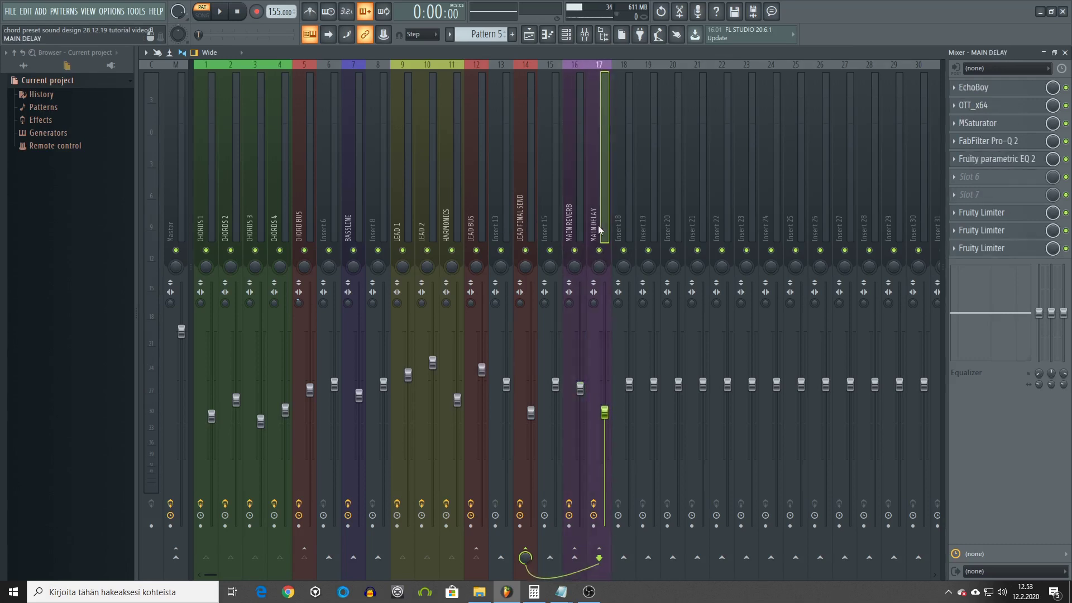
pyautogui.click(525, 220)
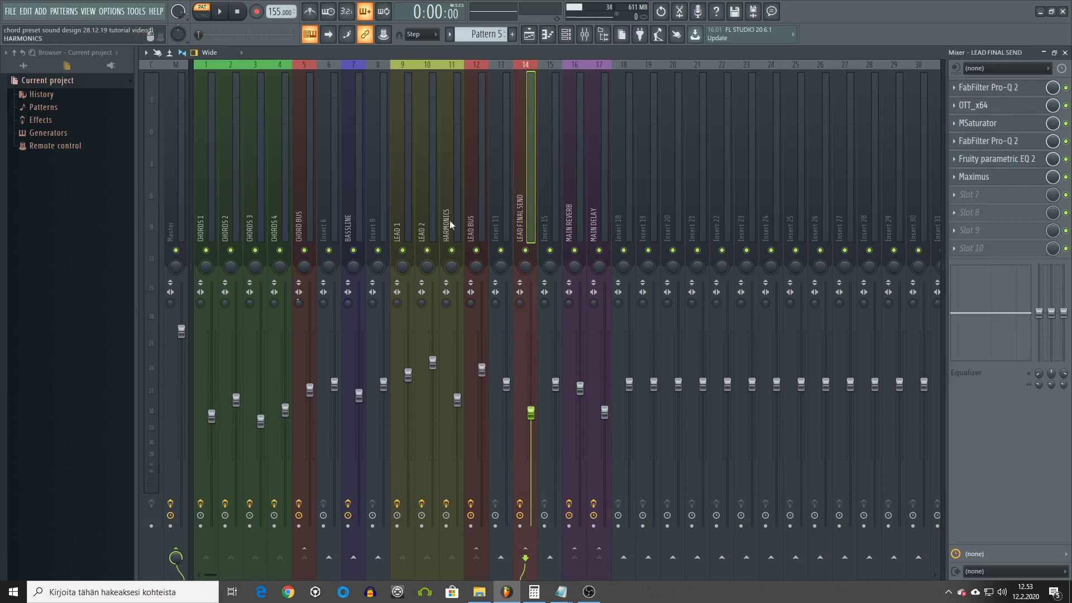
# - Step through the individual CHORDS tracks and compare their insert effects and output routing
pyautogui.click(211, 227)
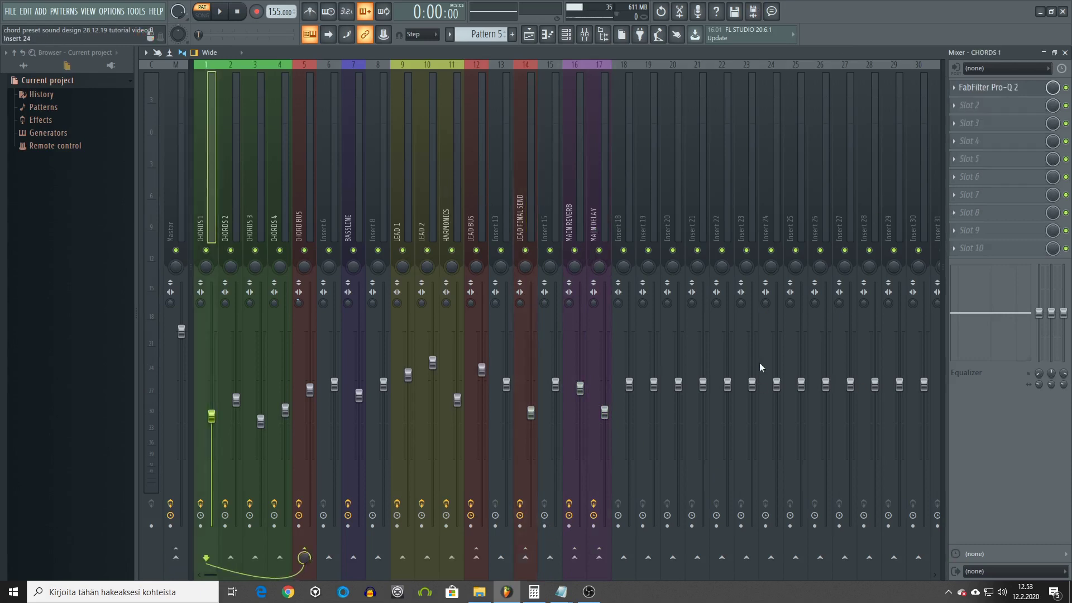
pyautogui.click(230, 231)
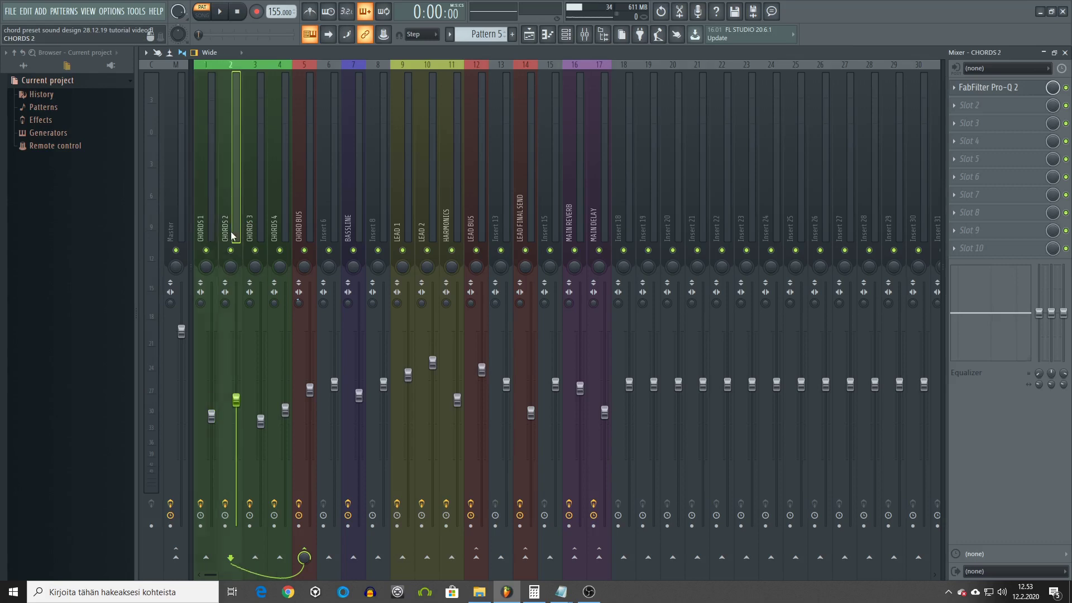
pyautogui.press('Right')
pyautogui.press('Right')
pyautogui.press('Left')
pyautogui.press('Left')
pyautogui.press('Left')
pyautogui.click(236, 226)
pyautogui.press('Left')
pyautogui.press('Right')
pyautogui.press('Right')
pyautogui.press('Right')
pyautogui.press('Left')
pyautogui.press('Left')
pyautogui.press('Left')
pyautogui.press('Right')
pyautogui.press('Right')
pyautogui.press('Left')
pyautogui.press('Left')
# - Examine the FabFilter Pro-Q 2 curves on the CHORDS 1, CHORDS 2 and CHORDS 3 tracks
pyautogui.click(1006, 90)
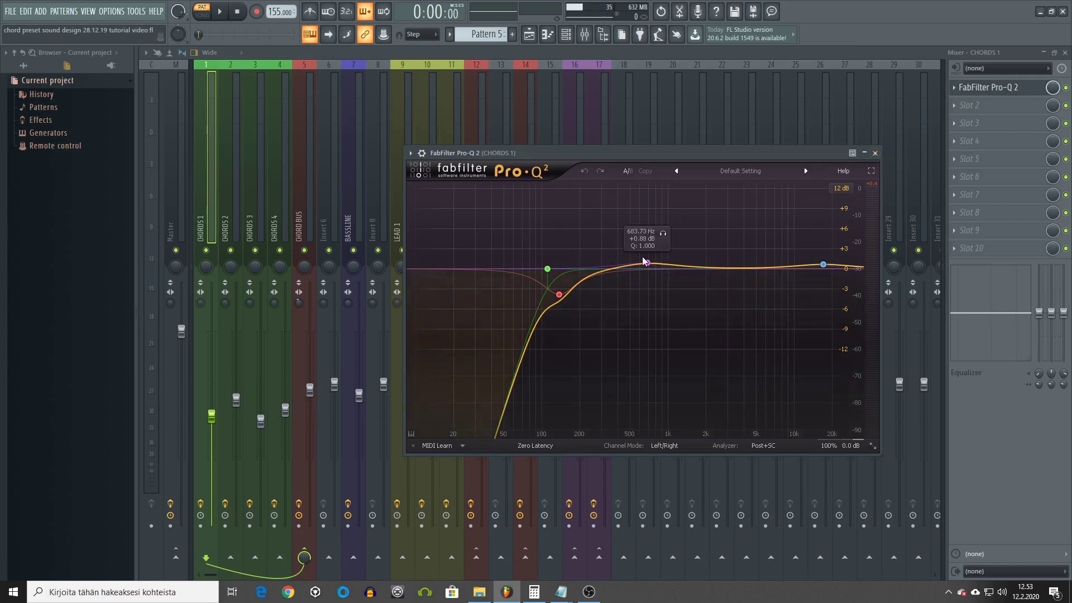
pyautogui.click(875, 153)
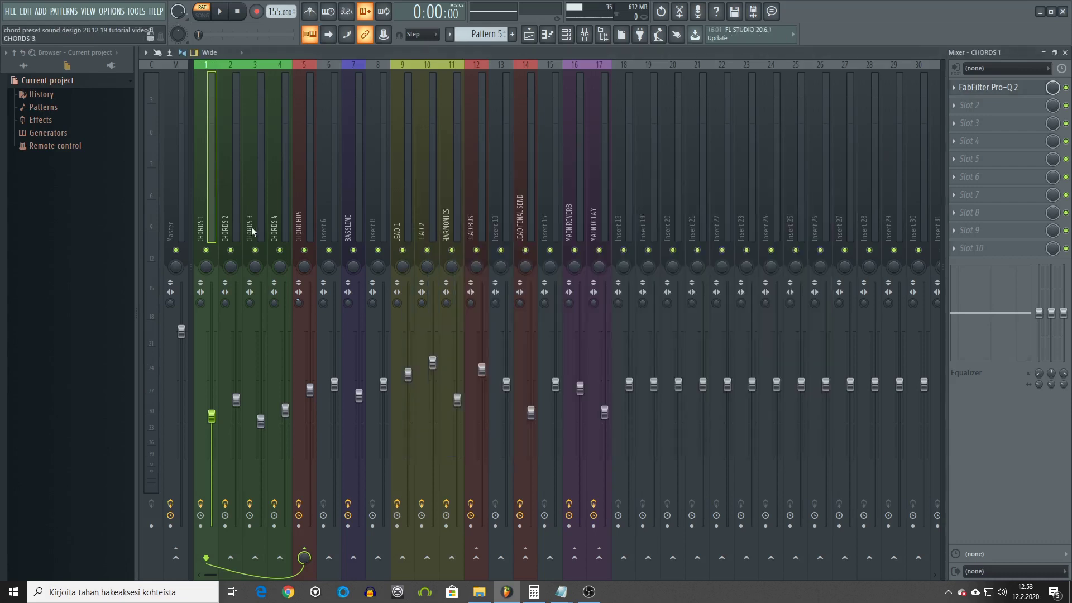
pyautogui.click(238, 228)
pyautogui.click(1006, 88)
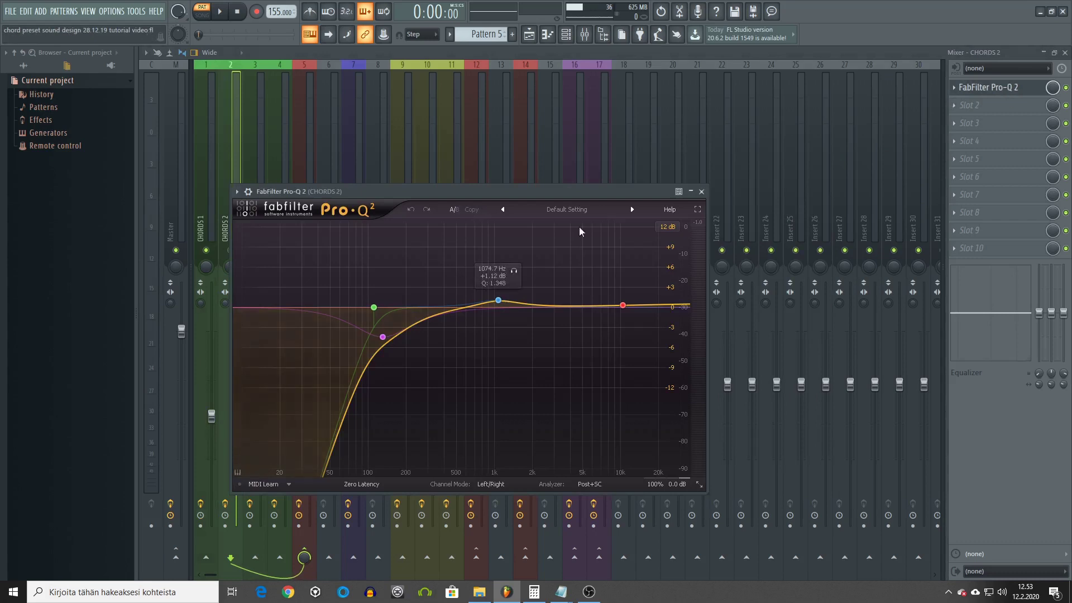
pyautogui.click(702, 191)
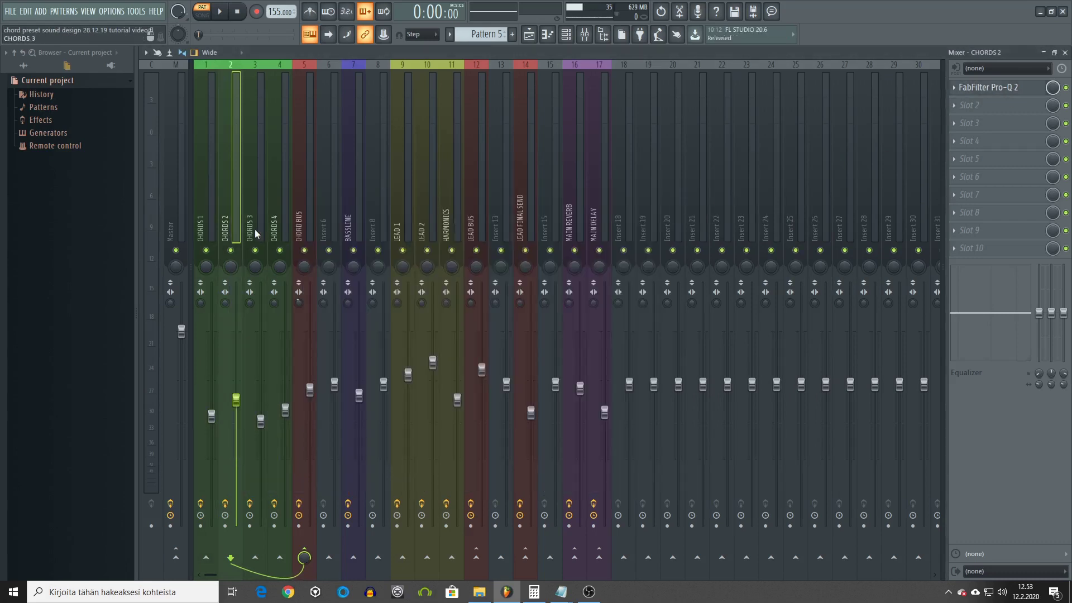
pyautogui.click(254, 228)
pyautogui.click(999, 88)
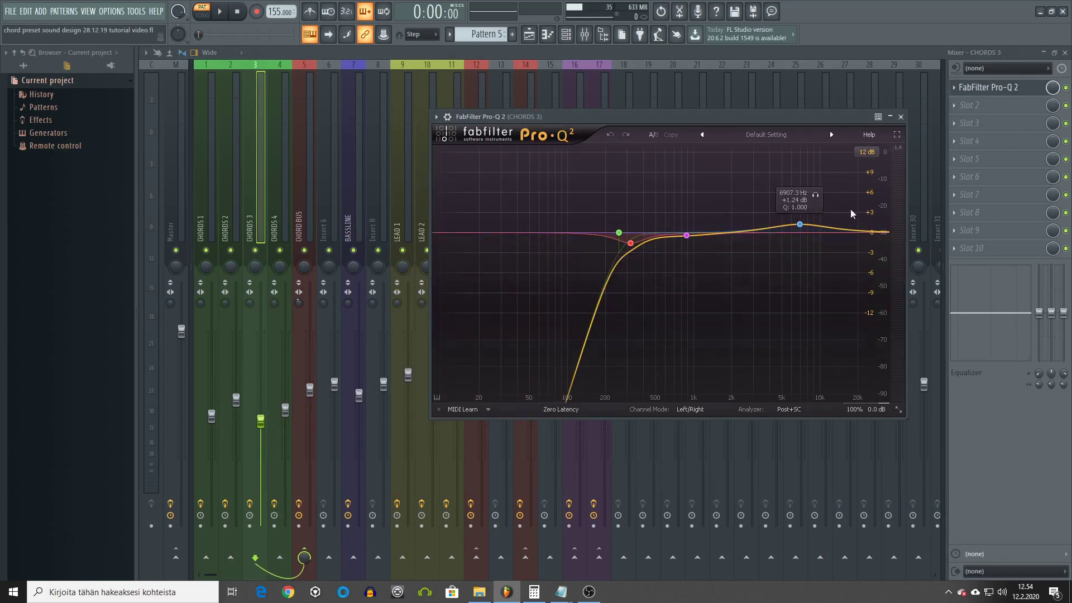
pyautogui.click(900, 117)
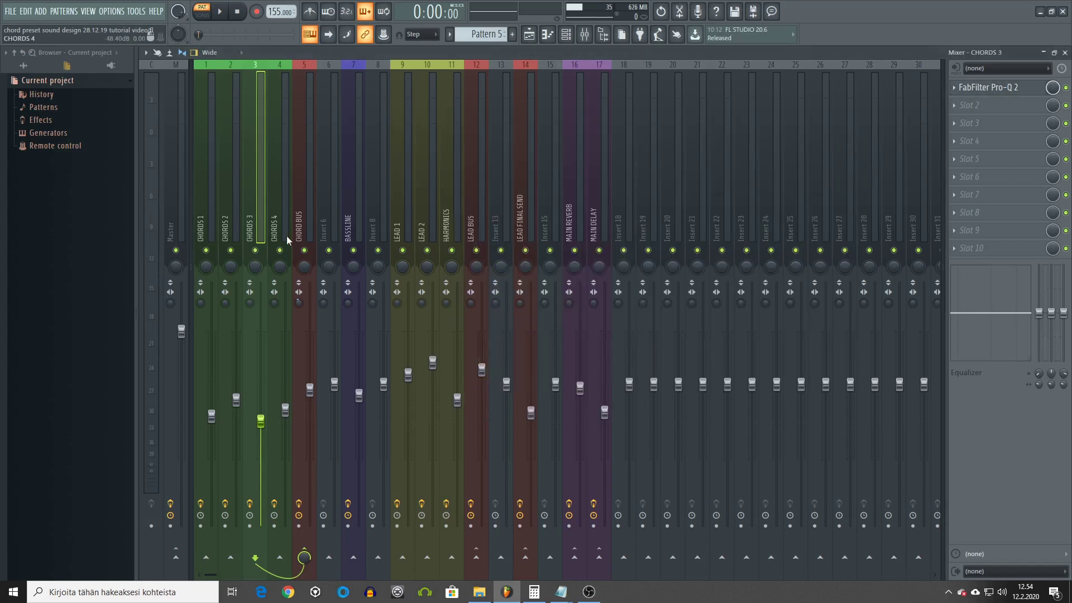
# - Examine the low-cut and neighbouring bands in the first FabFilter Pro-Q 2 on the CHORD BUS
pyautogui.click(311, 220)
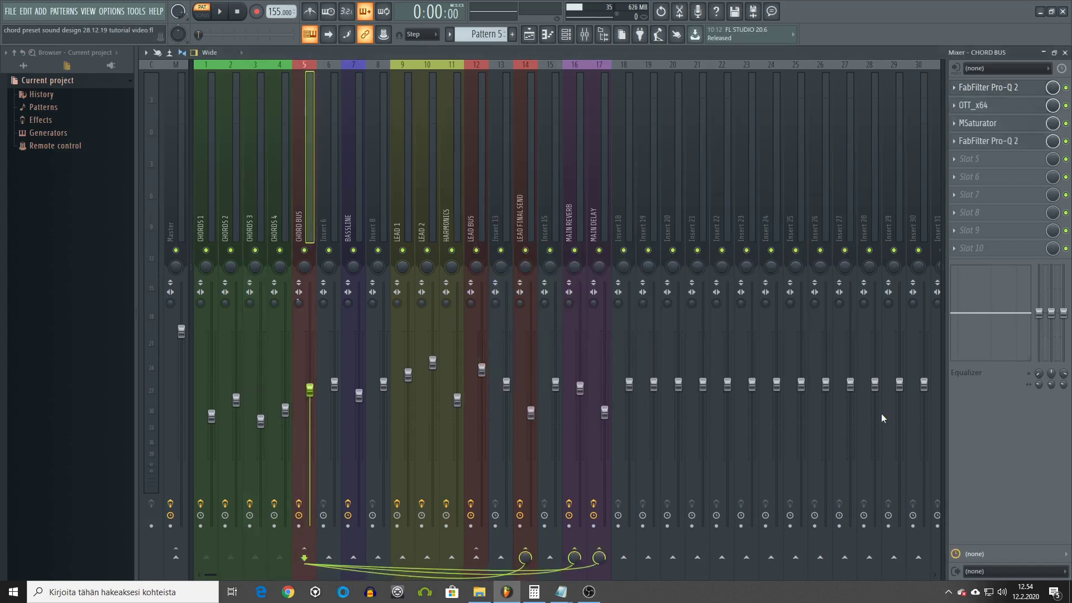
pyautogui.click(985, 92)
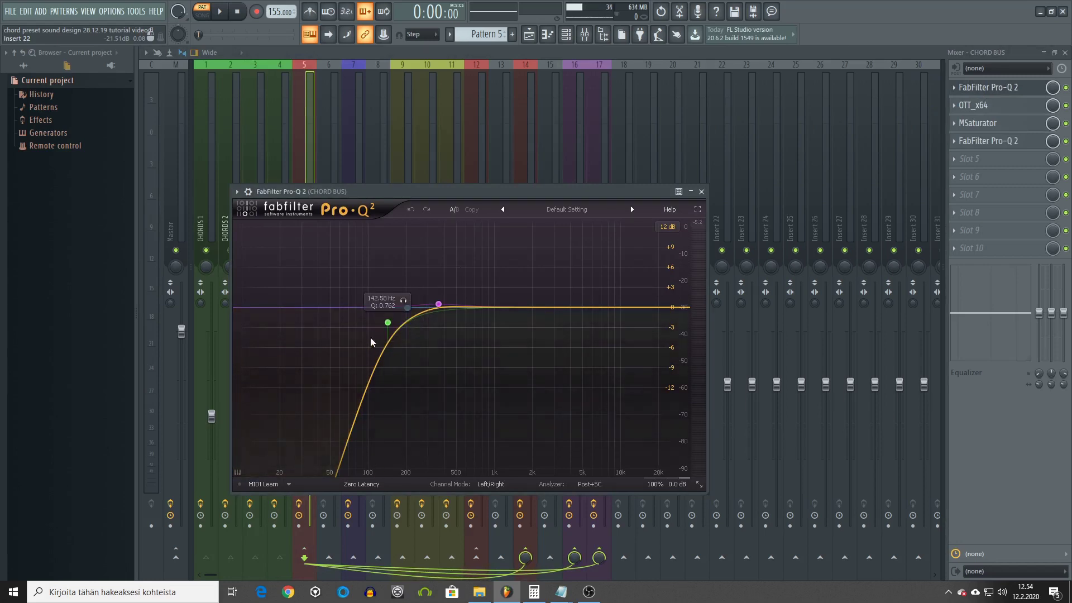
pyautogui.moveTo(387, 322); pyautogui.dragTo(403, 306)
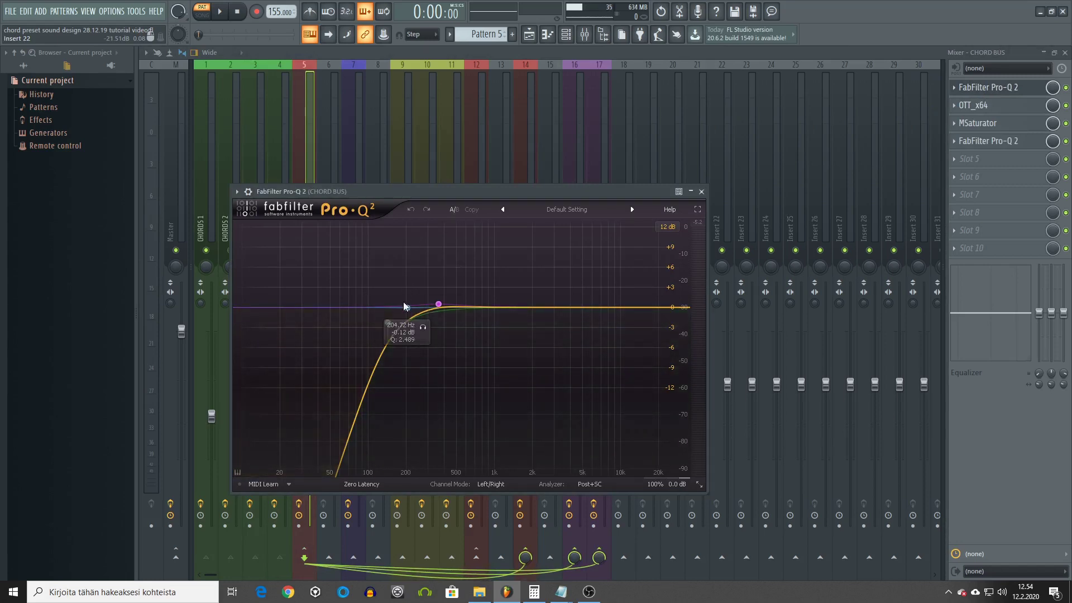
pyautogui.hotkey('ctrl', 'z')
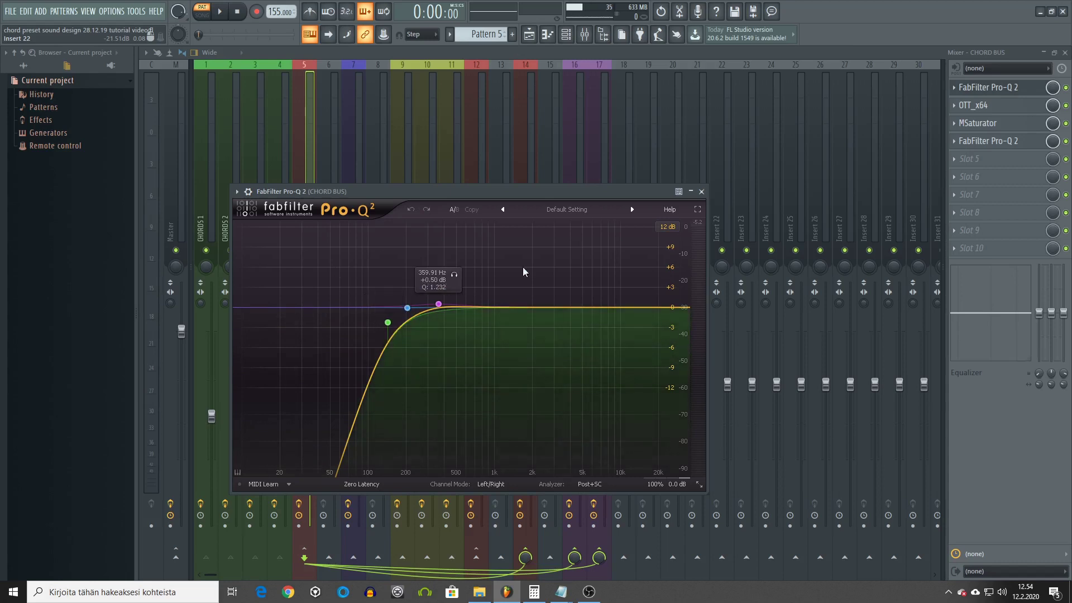
pyautogui.click(702, 191)
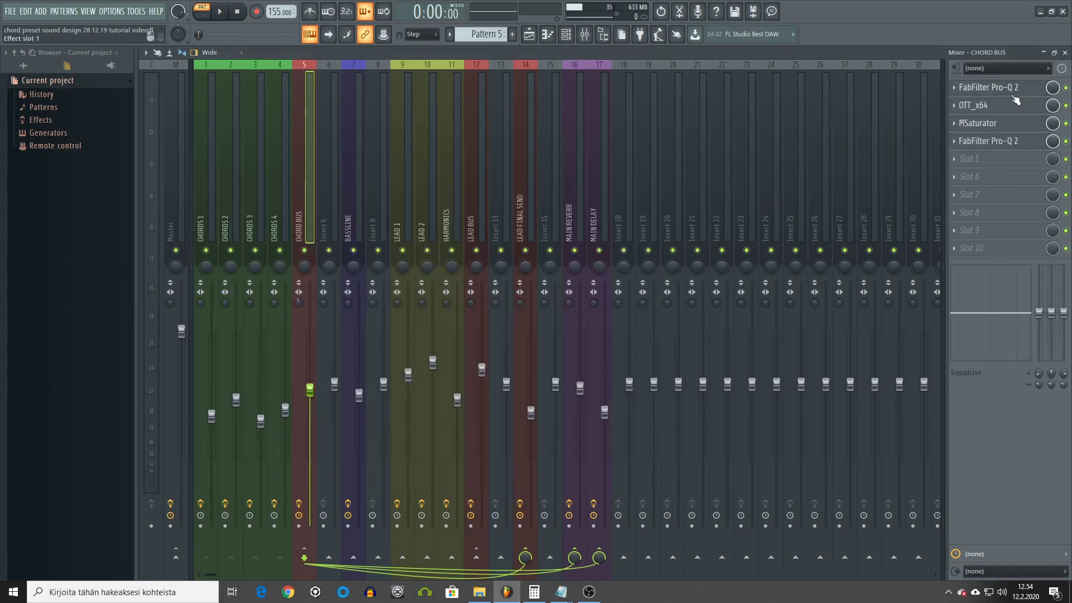
# - Review the OTT, MSaturator and second FabFilter Pro-Q 2 settings on the CHORD BUS
pyautogui.click(972, 106)
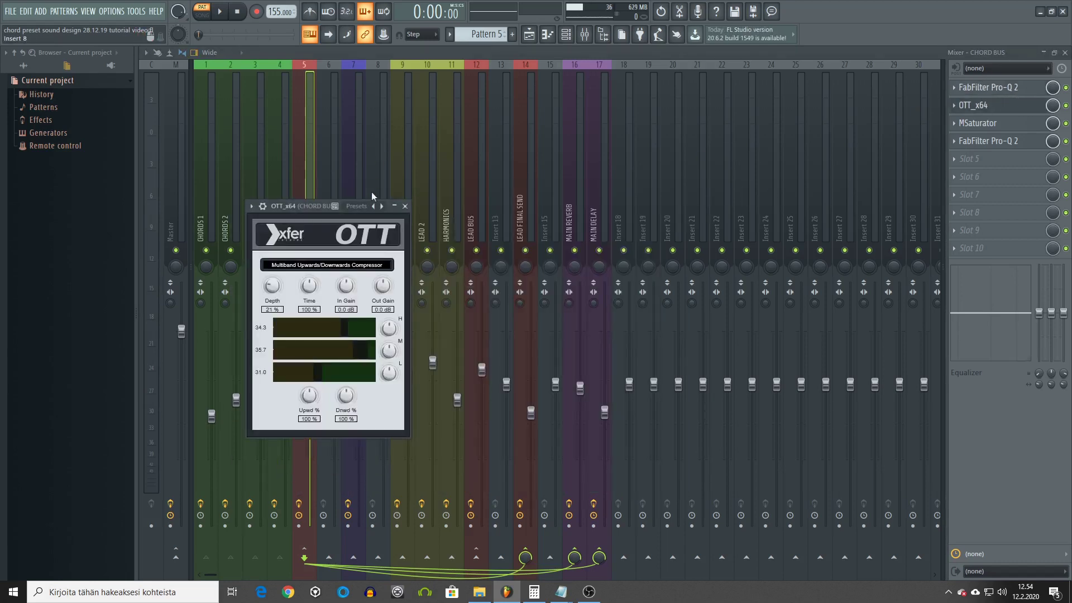
pyautogui.click(405, 206)
pyautogui.click(988, 124)
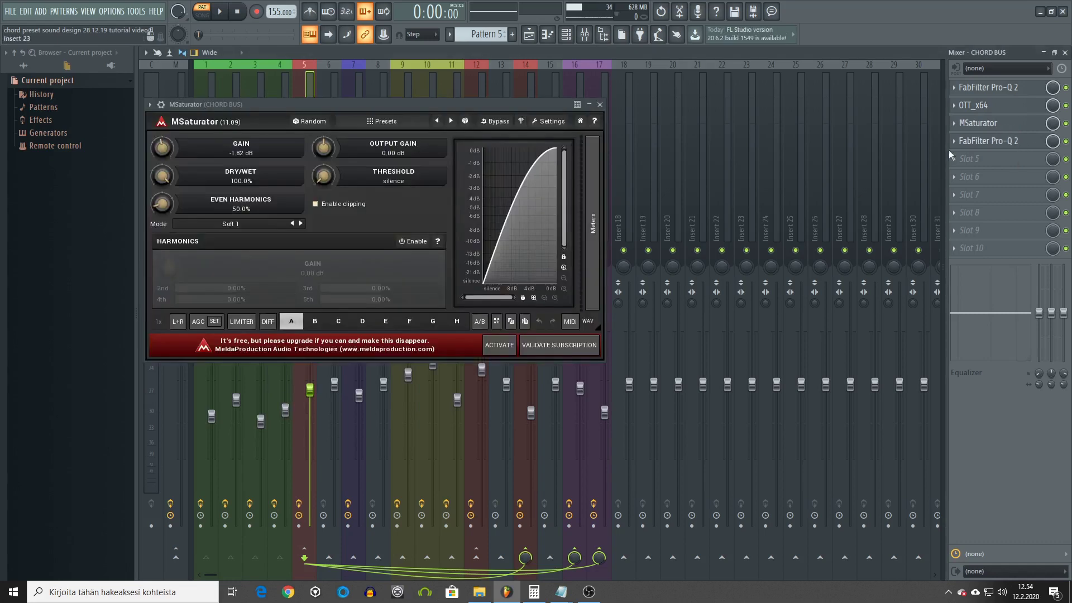
pyautogui.click(600, 104)
pyautogui.click(987, 141)
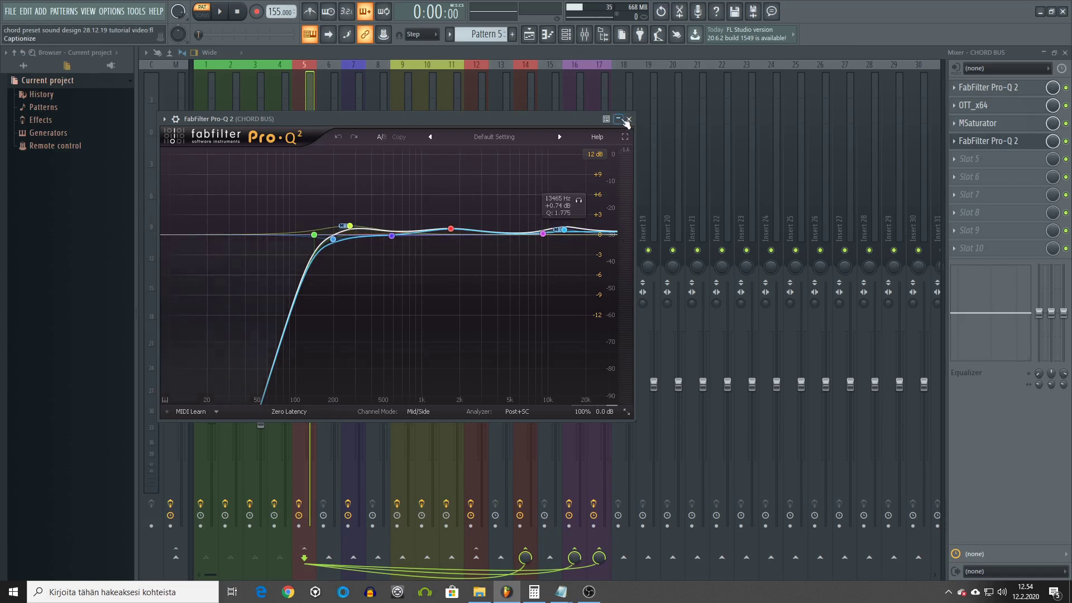
pyautogui.click(620, 119)
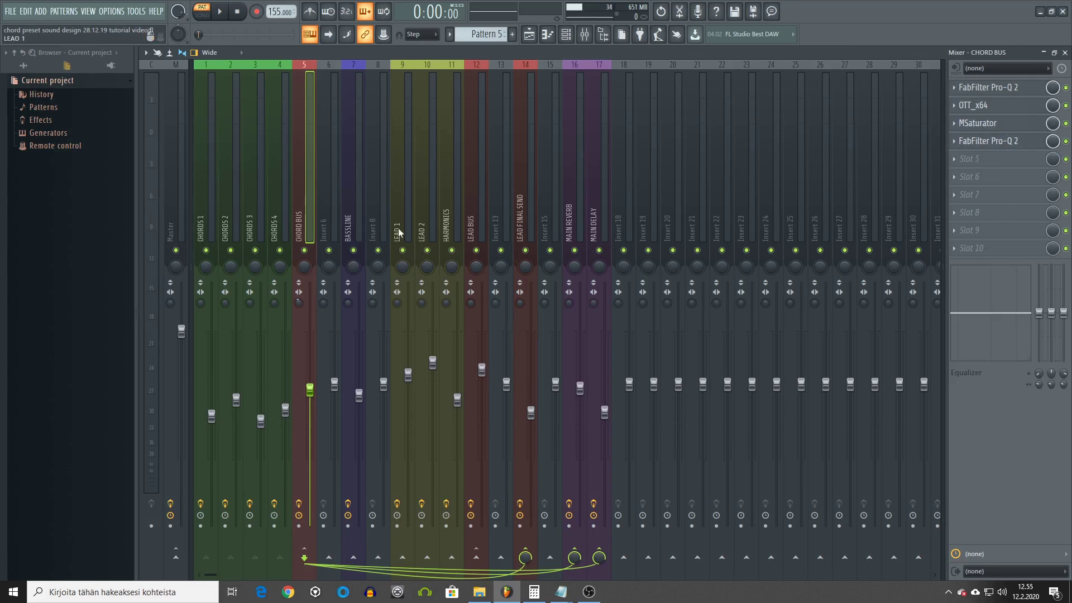
# - Review the first FabFilter Pro-Q 2, OTT and Fruity WaveShaper settings on the BASSLINE track
pyautogui.click(360, 219)
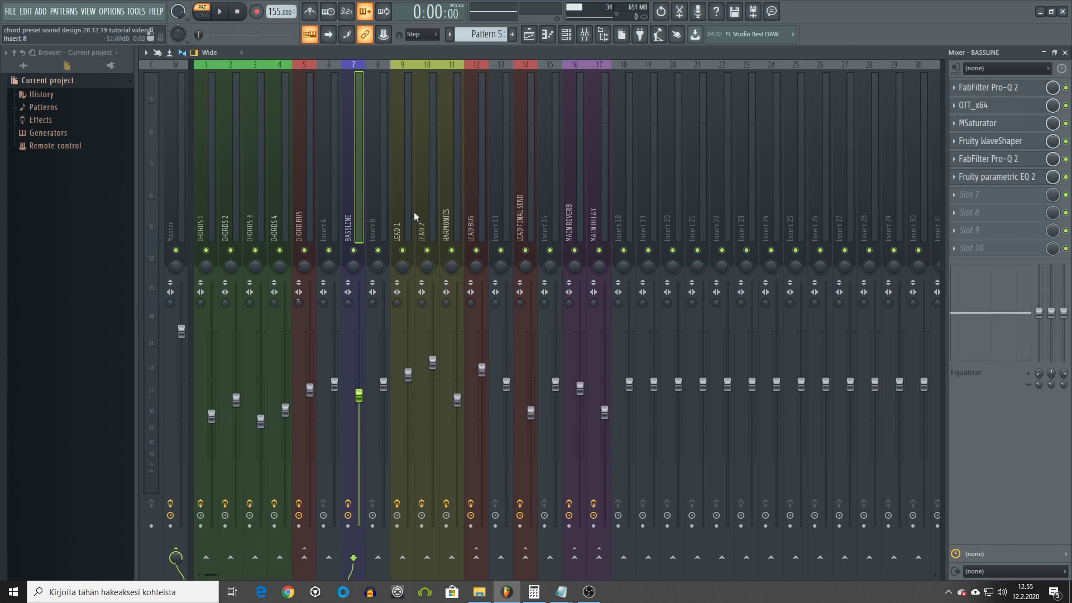
pyautogui.click(1019, 89)
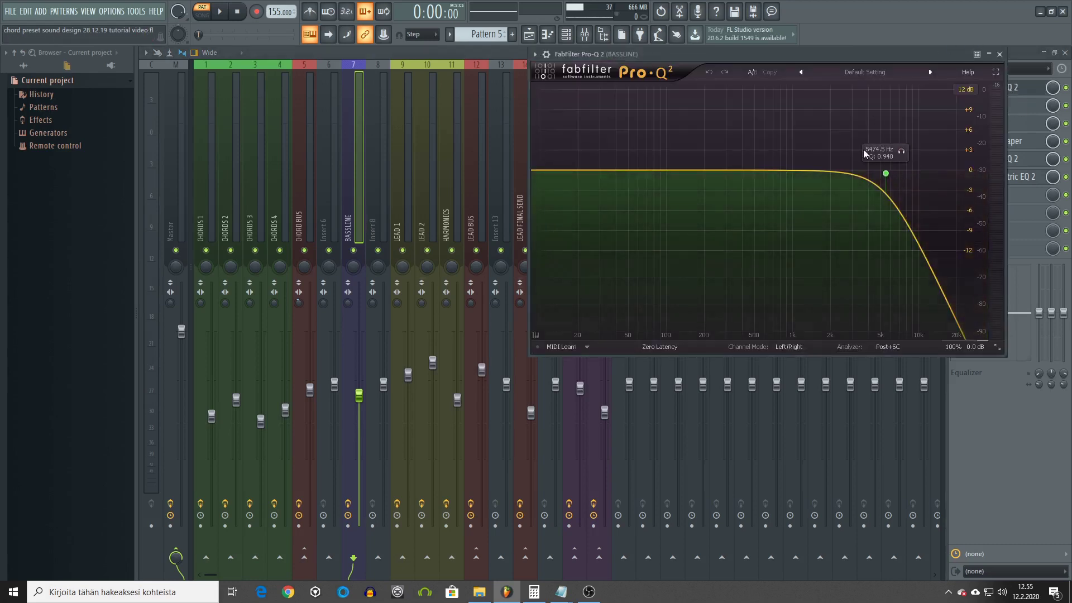
pyautogui.click(999, 54)
pyautogui.click(985, 105)
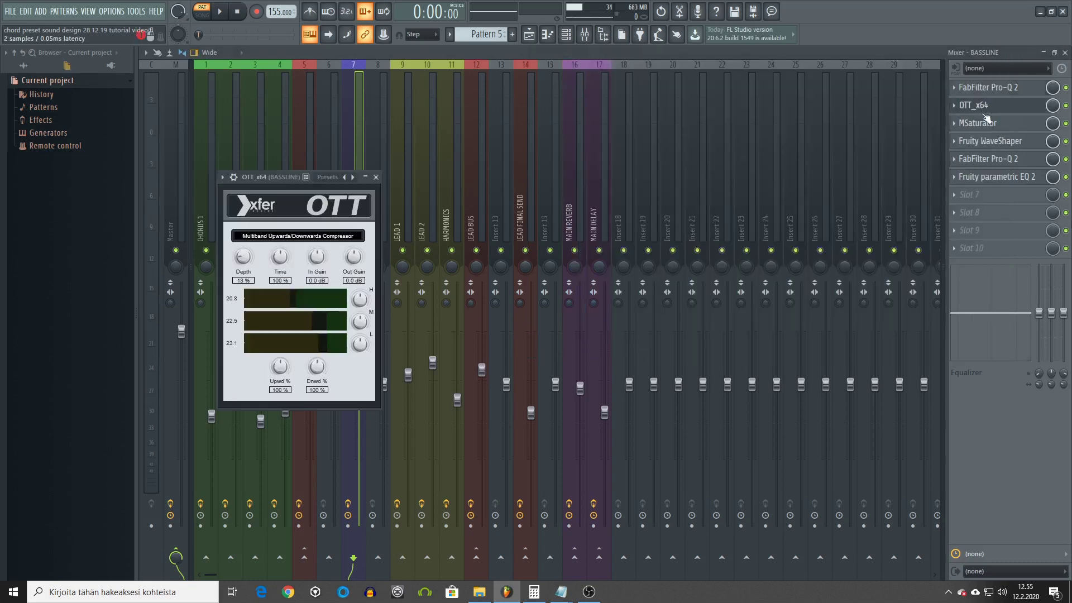
pyautogui.click(377, 177)
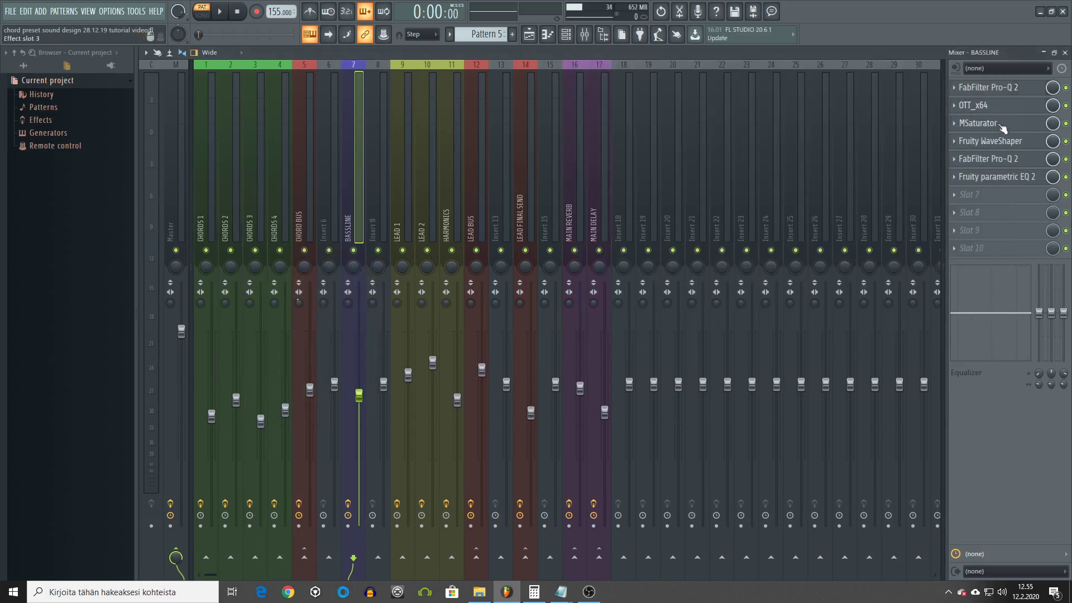
pyautogui.click(1015, 142)
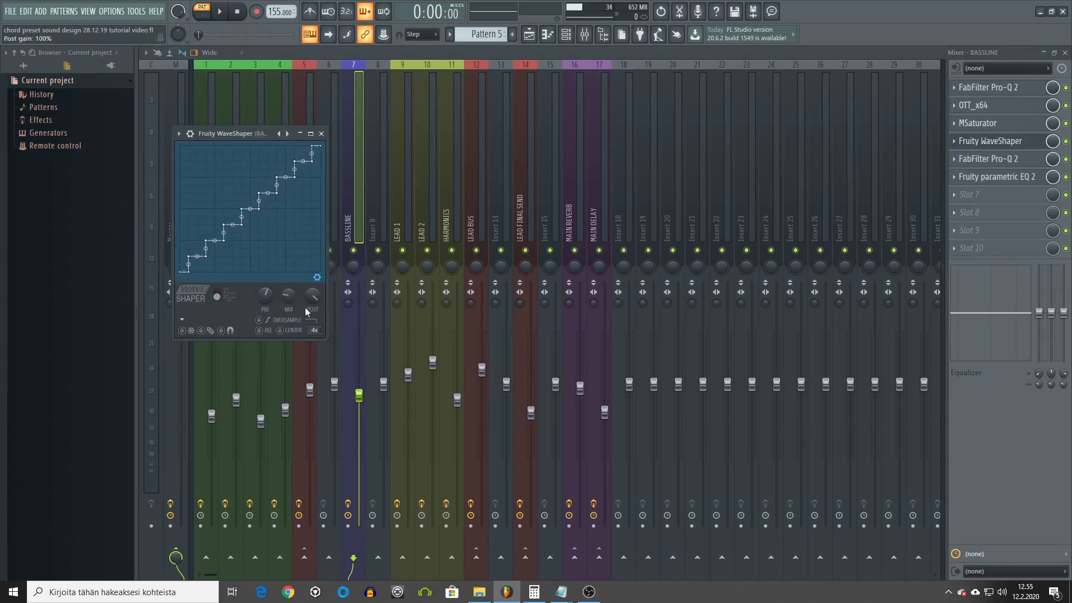
pyautogui.click(321, 134)
# - Compare the second FabFilter Pro-Q 2 curve with the Fruity parametric EQ 2 curve on the BASSLINE track
pyautogui.click(987, 160)
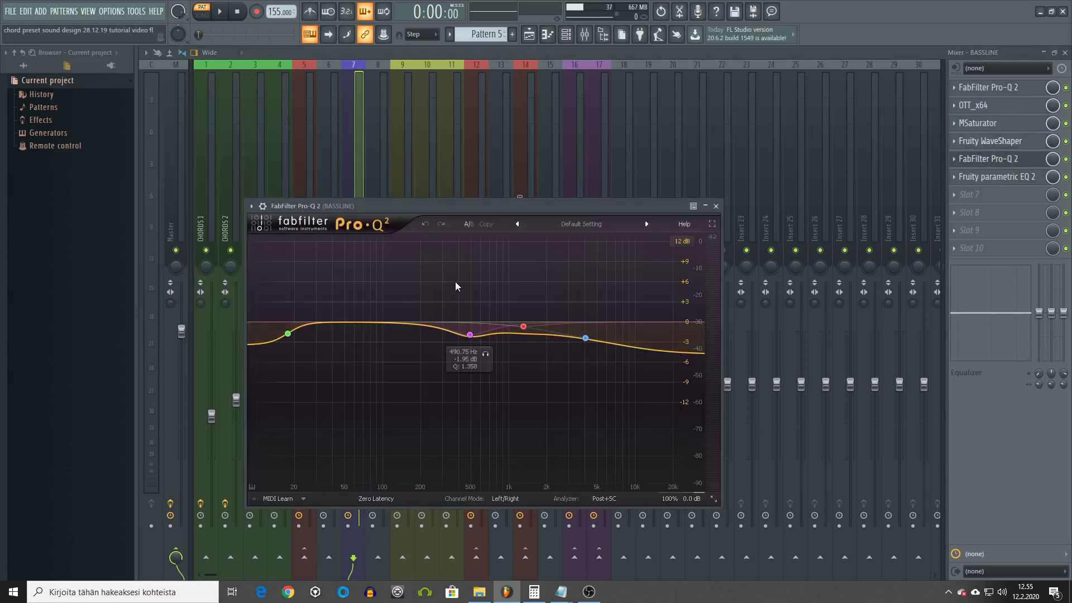
pyautogui.click(717, 206)
pyautogui.click(1039, 178)
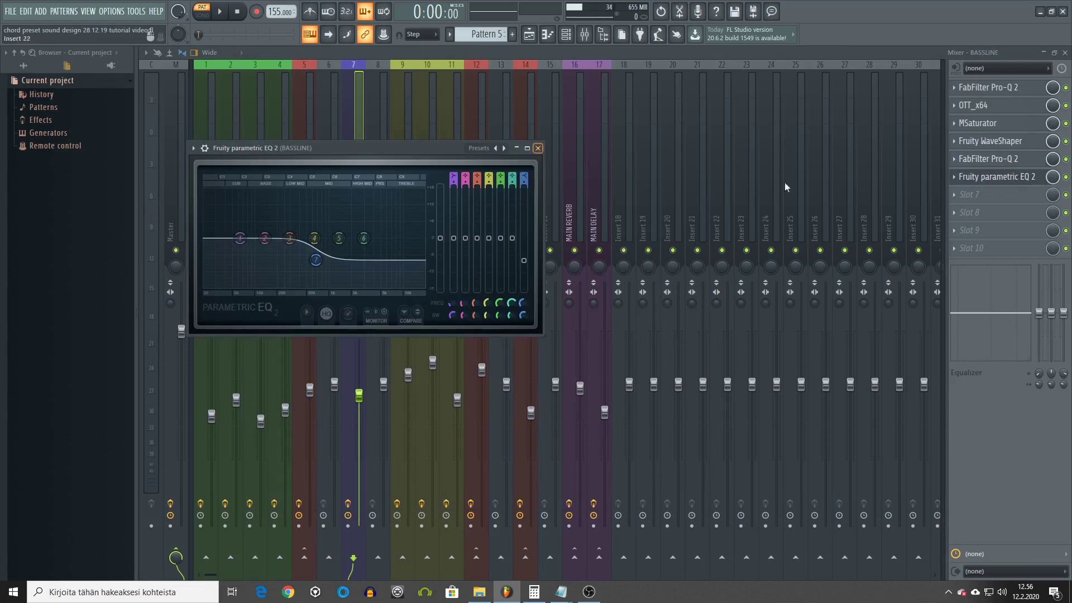
pyautogui.click(1000, 158)
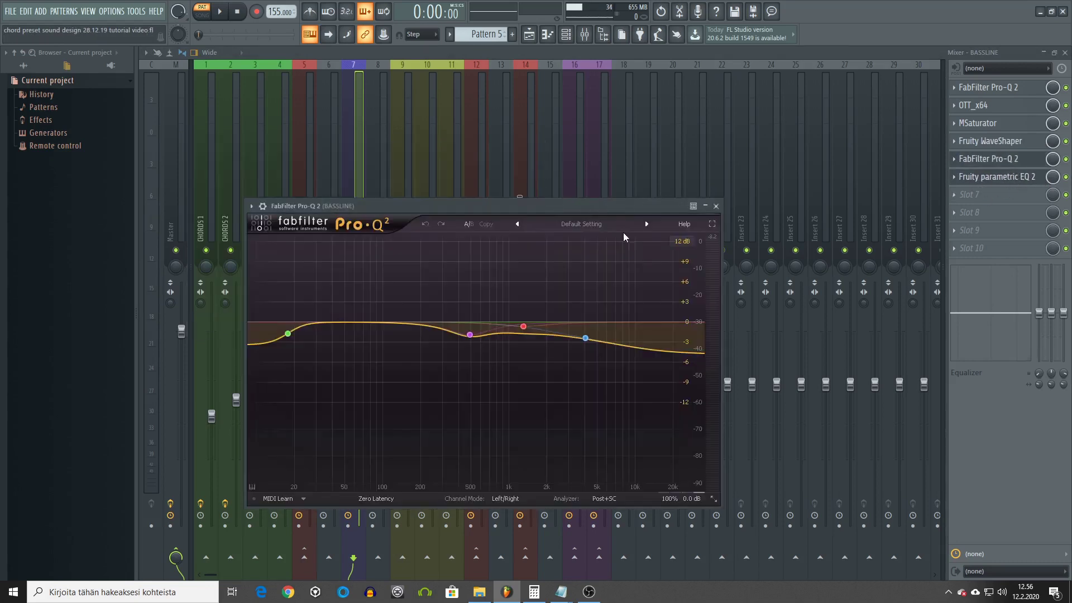
pyautogui.click(717, 205)
pyautogui.click(999, 176)
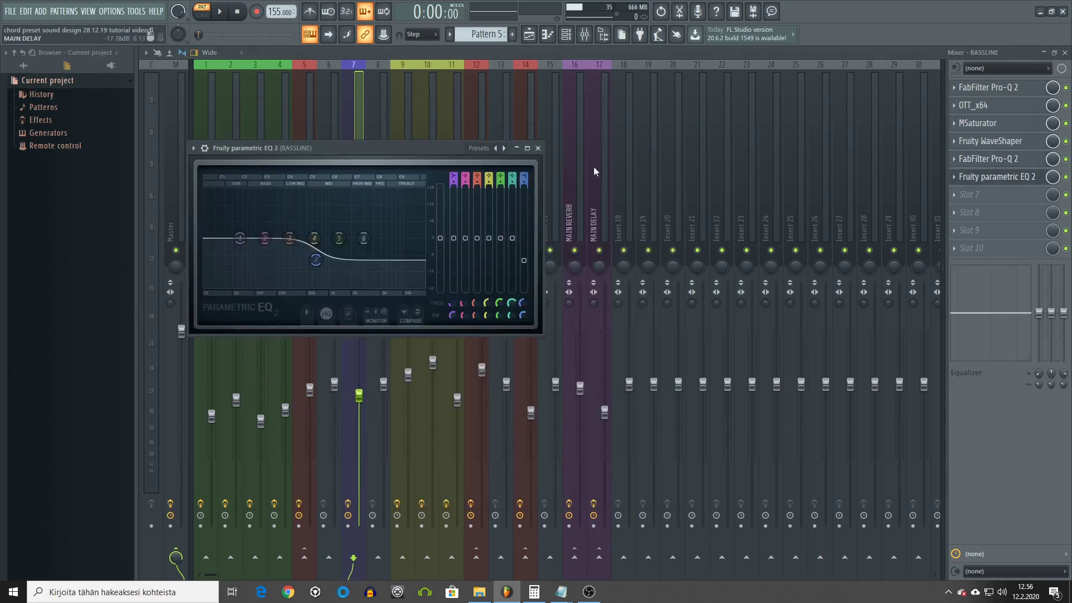
pyautogui.click(538, 149)
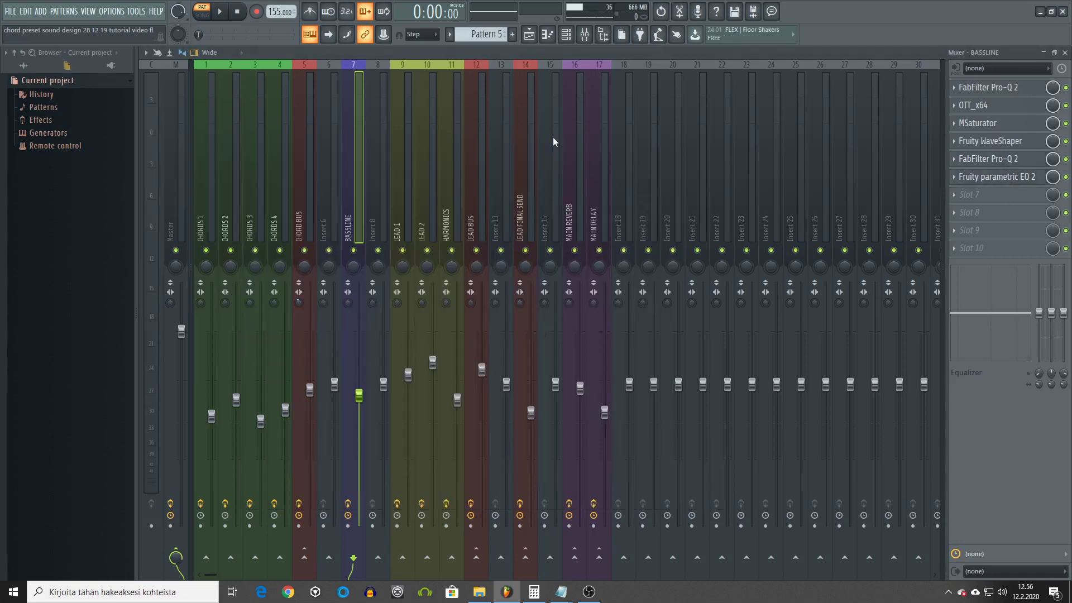
# - Examine the Fruity parametric EQ 2 curves on the LEAD 1 and LEAD 2 tracks
pyautogui.click(399, 212)
pyautogui.click(440, 189)
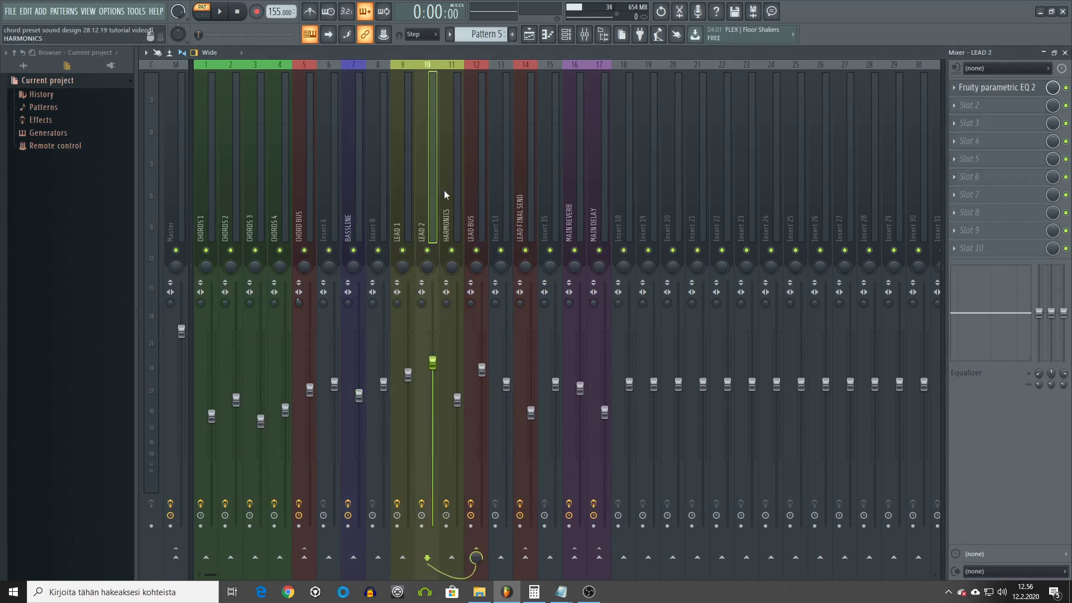
pyautogui.click(405, 190)
pyautogui.click(1024, 90)
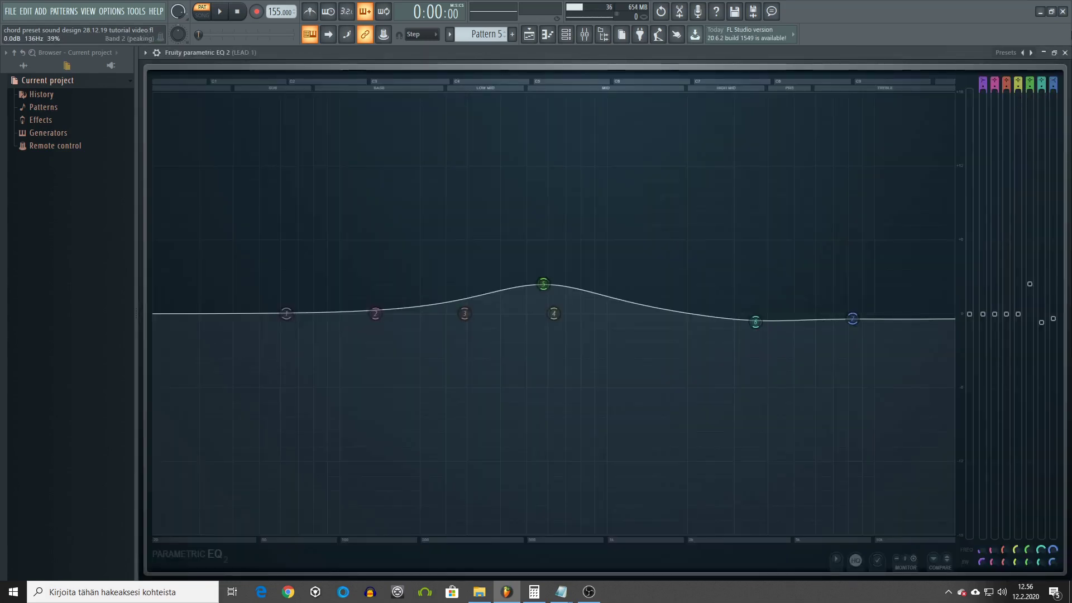
pyautogui.click(1065, 52)
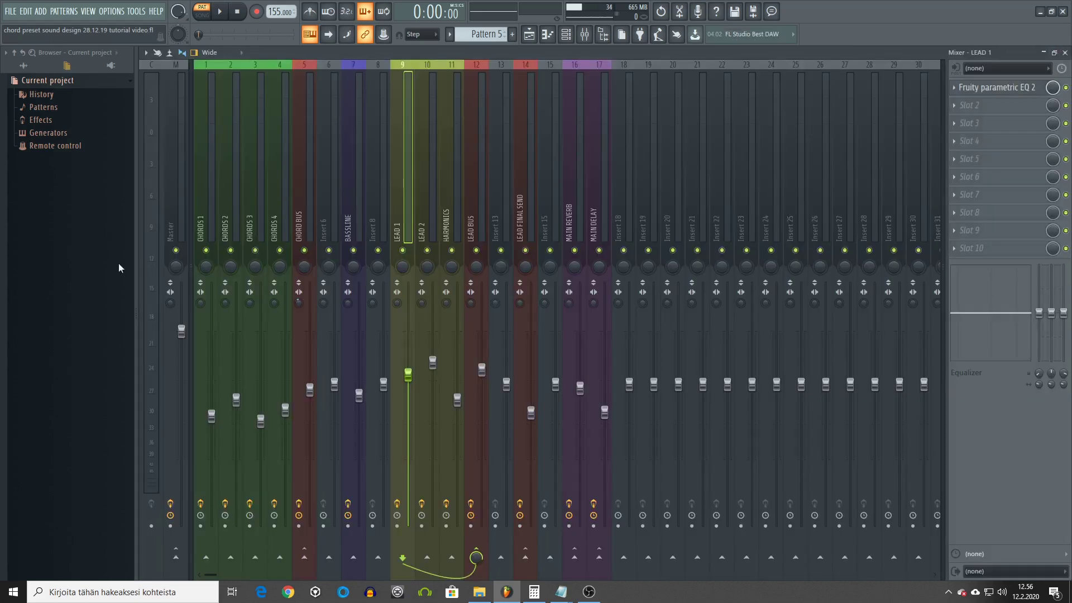
pyautogui.click(428, 222)
pyautogui.click(987, 89)
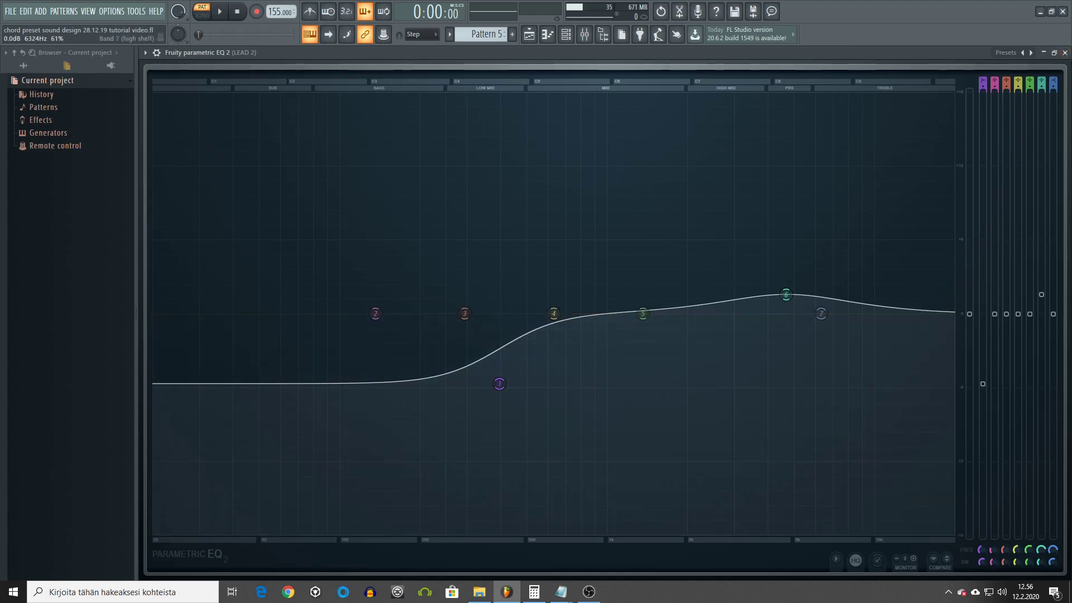
# - Check the HARMONICS effect chain and examine the first Fruity parametric EQ 2 curve on the LEAD BUS
pyautogui.press('F9')
pyautogui.click(446, 237)
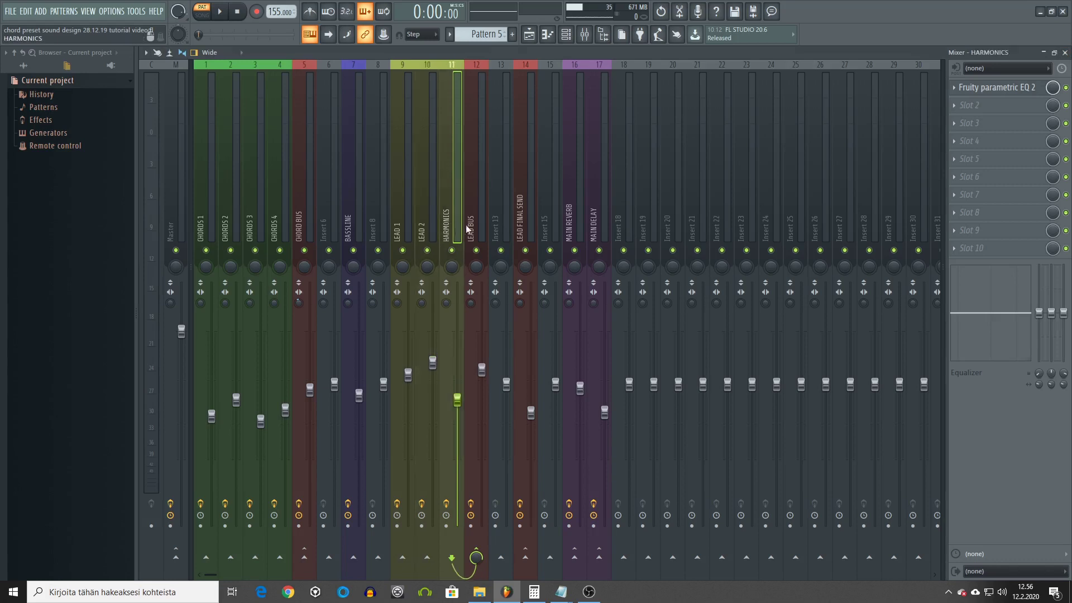
pyautogui.click(473, 226)
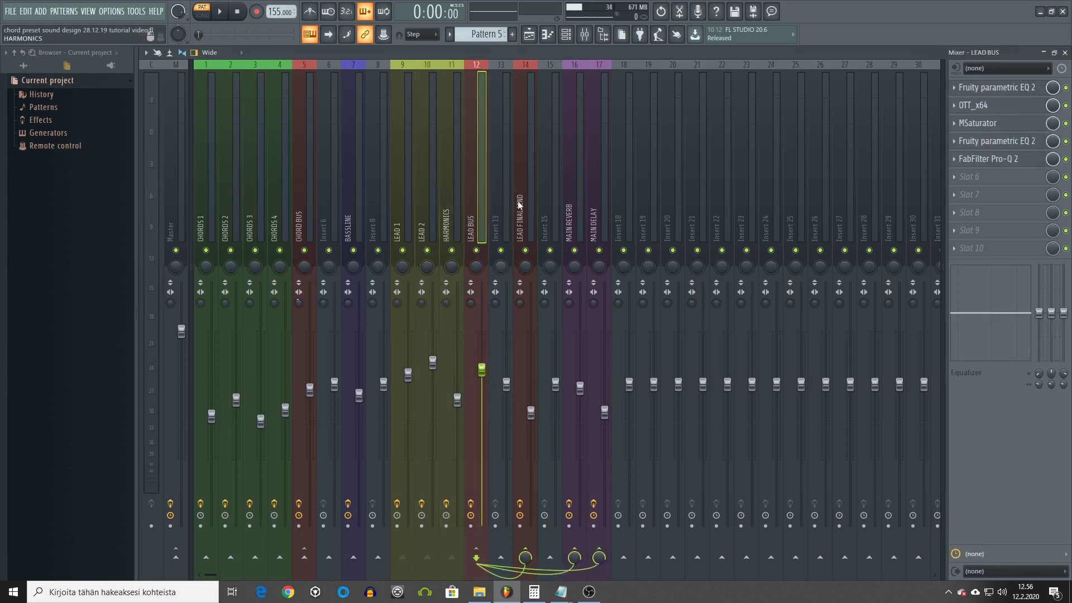
pyautogui.click(980, 87)
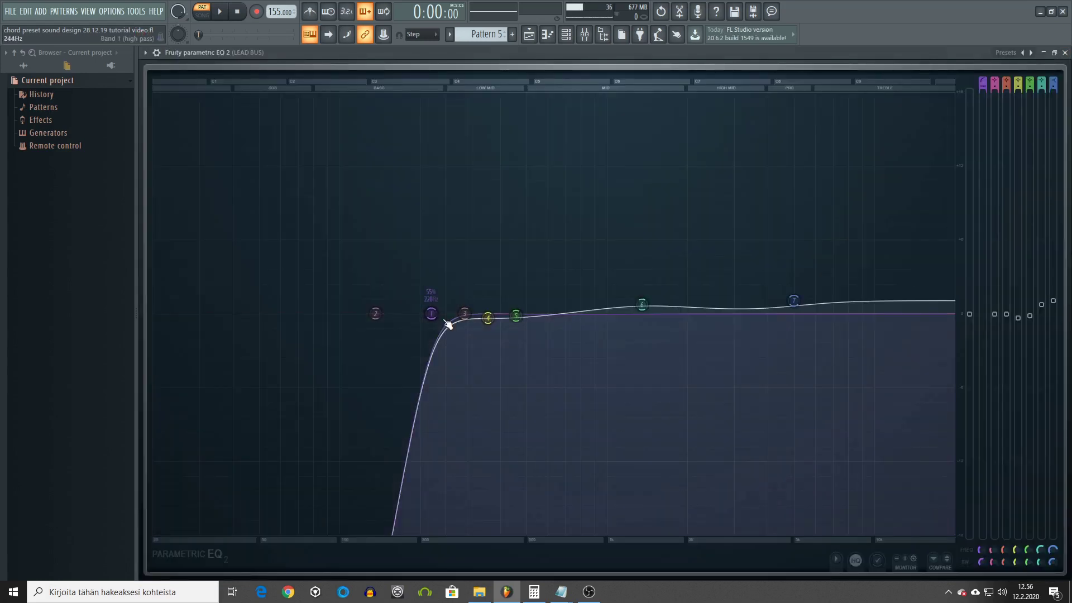
pyautogui.click(1065, 52)
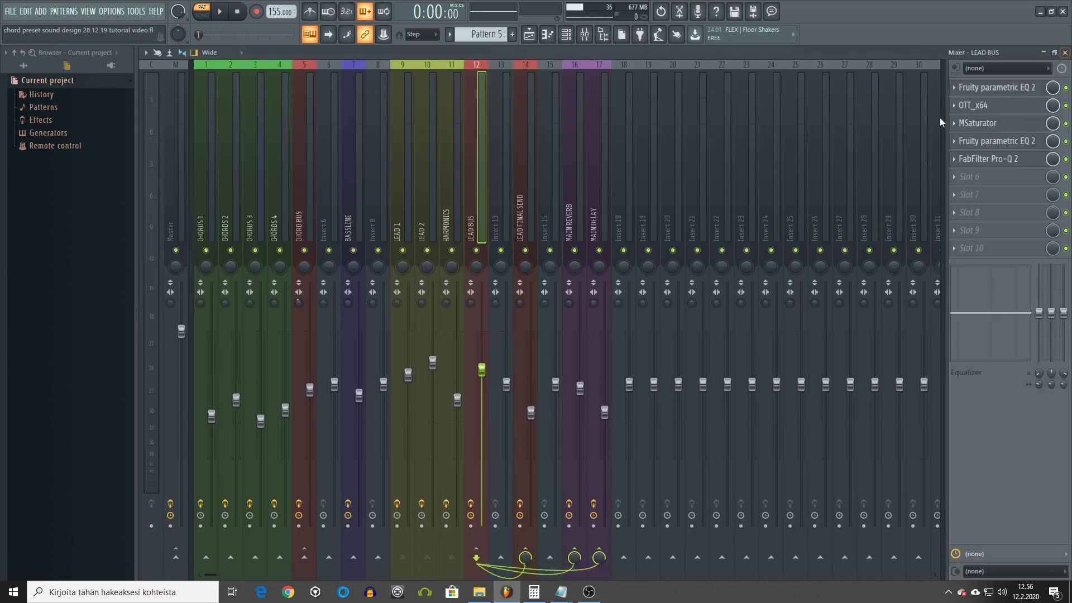
pyautogui.click(1005, 89)
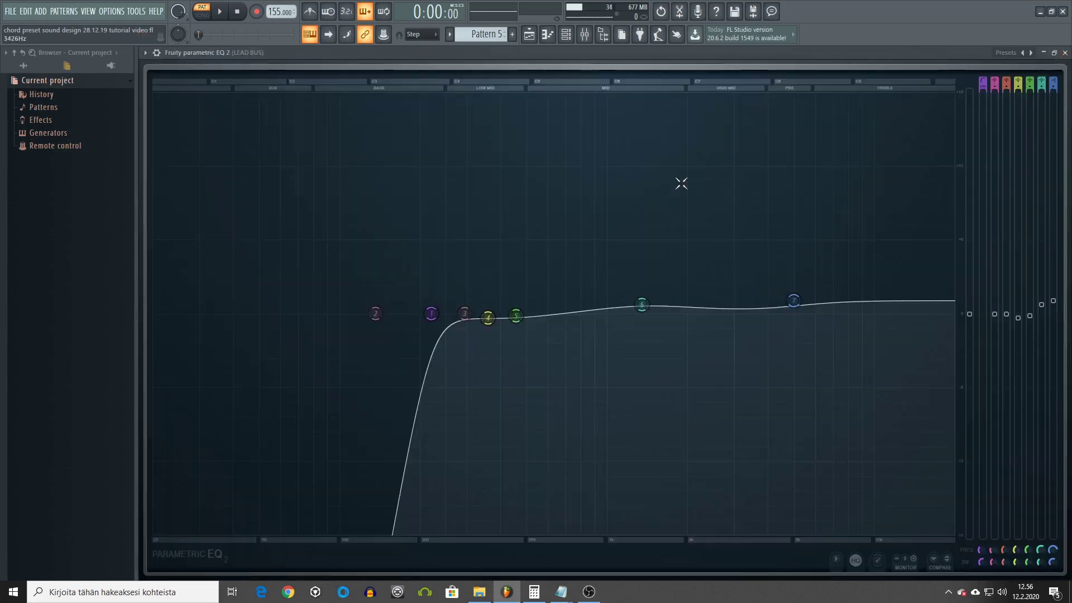
pyautogui.click(1065, 52)
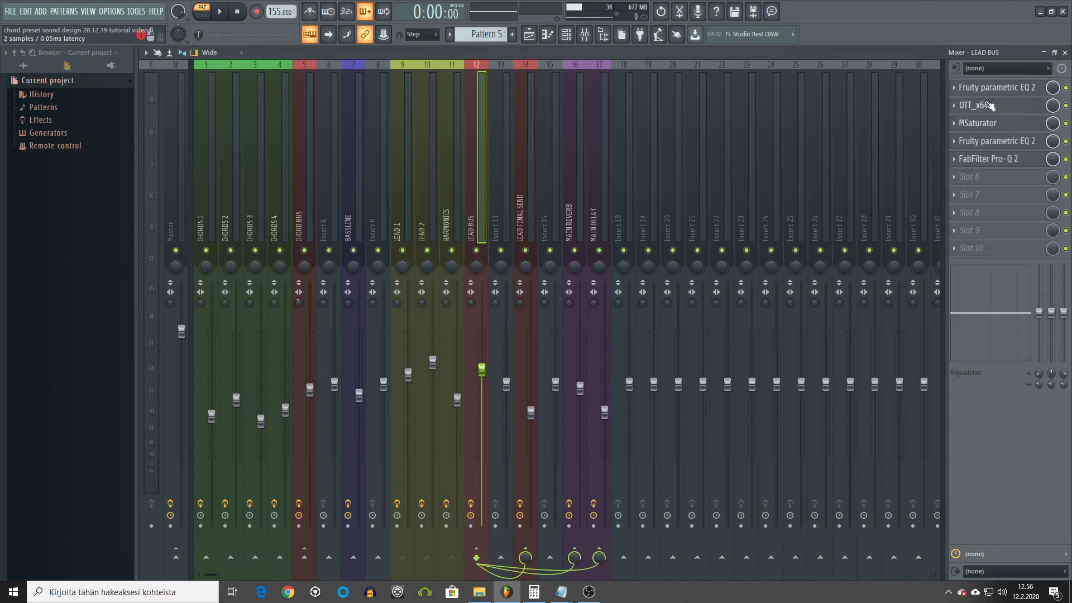
# - Check the CHORDS 4 effect chain against the high-pass band of the first Fruity parametric EQ 2 on the LEAD BUS
pyautogui.click(275, 219)
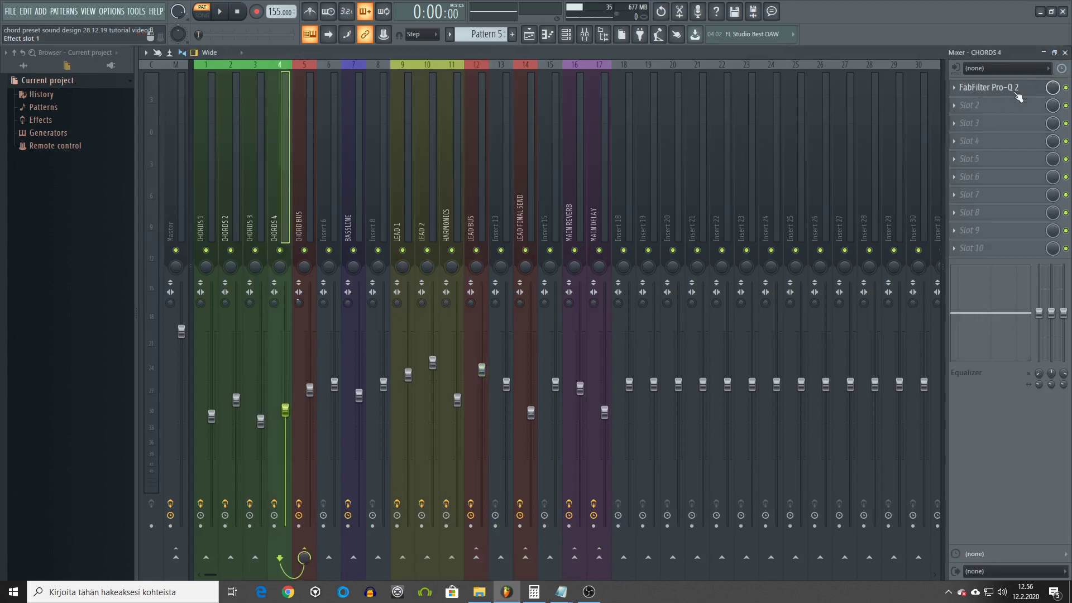
pyautogui.click(471, 224)
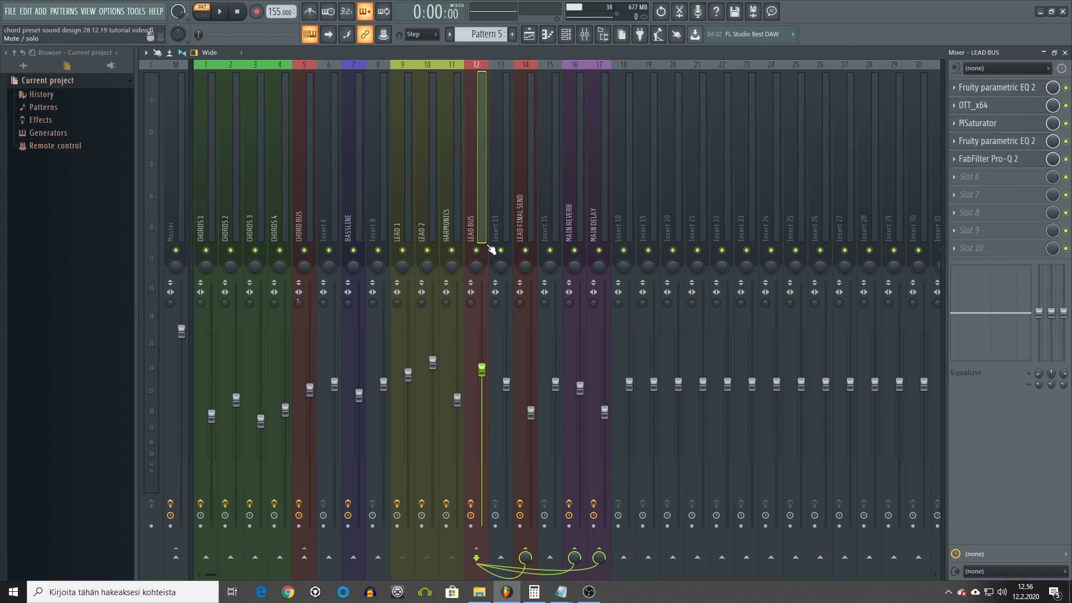
pyautogui.click(997, 87)
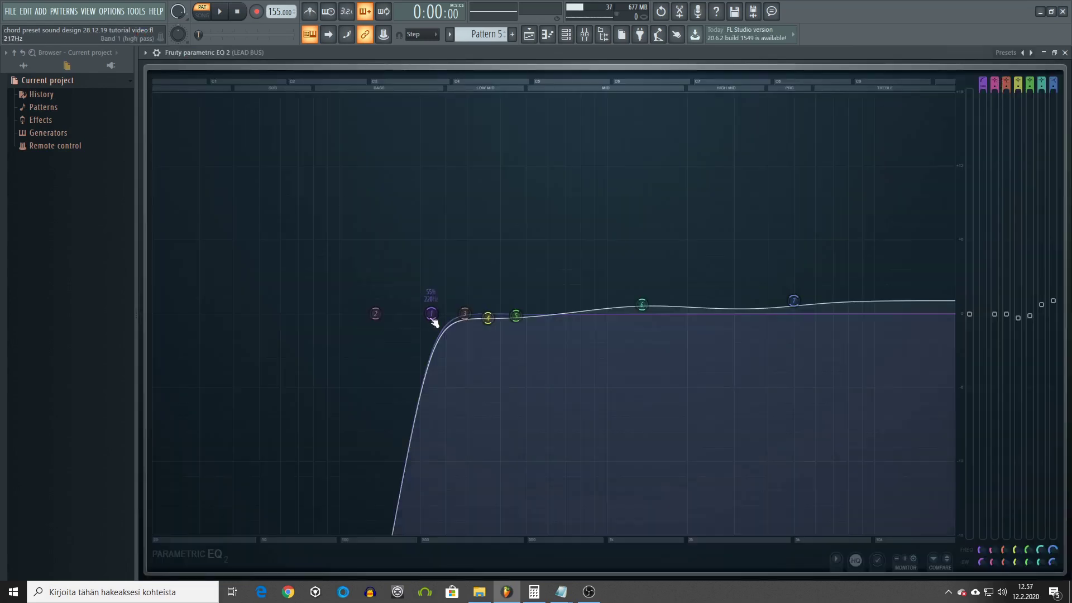
pyautogui.click(1065, 53)
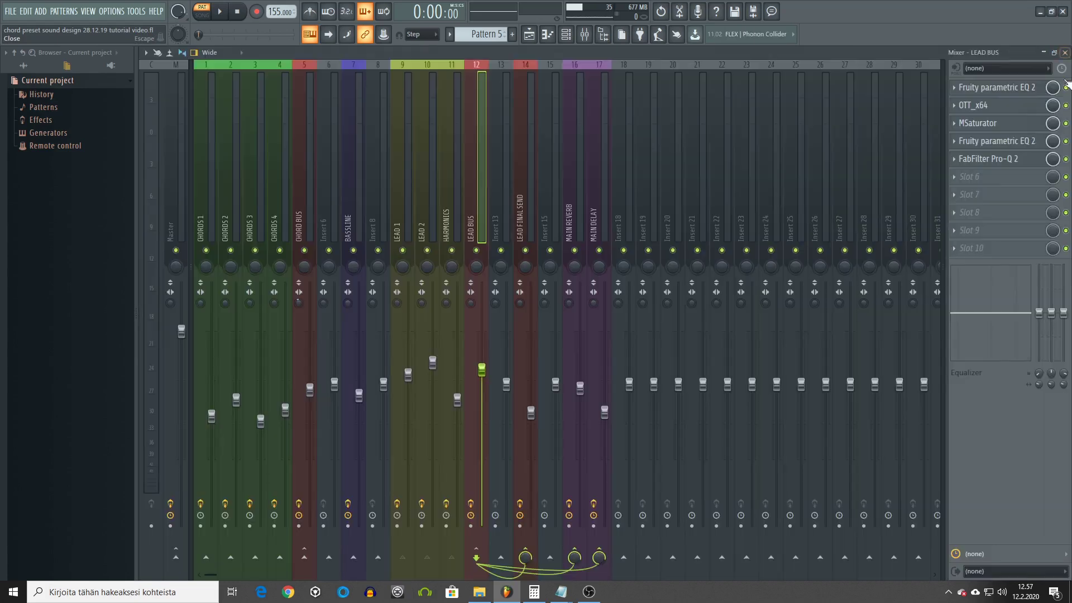
# - Review the OTT and MSaturator settings on the LEAD BUS
pyautogui.click(999, 106)
pyautogui.click(405, 206)
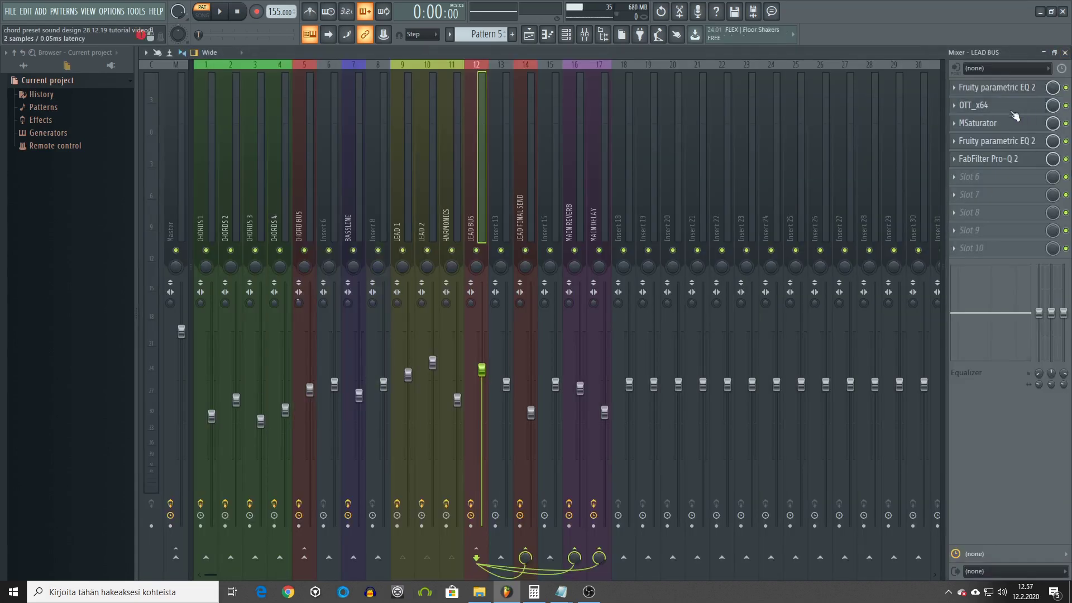
pyautogui.click(994, 123)
pyautogui.click(600, 104)
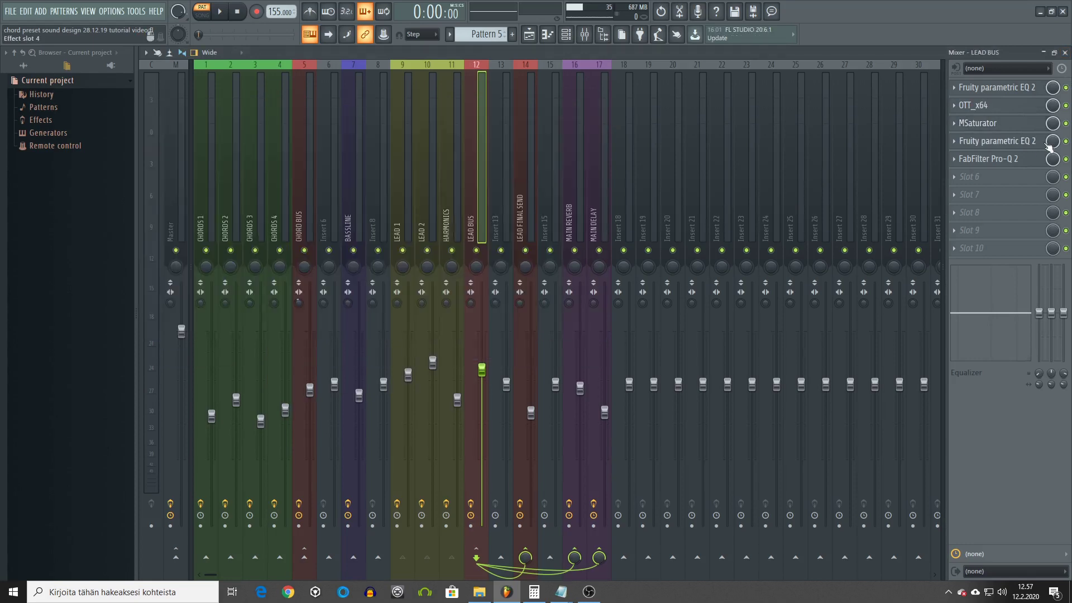
# - Examine the second Fruity parametric EQ 2 curve and the FabFilter Pro-Q 2 curve on the LEAD BUS
pyautogui.click(1026, 142)
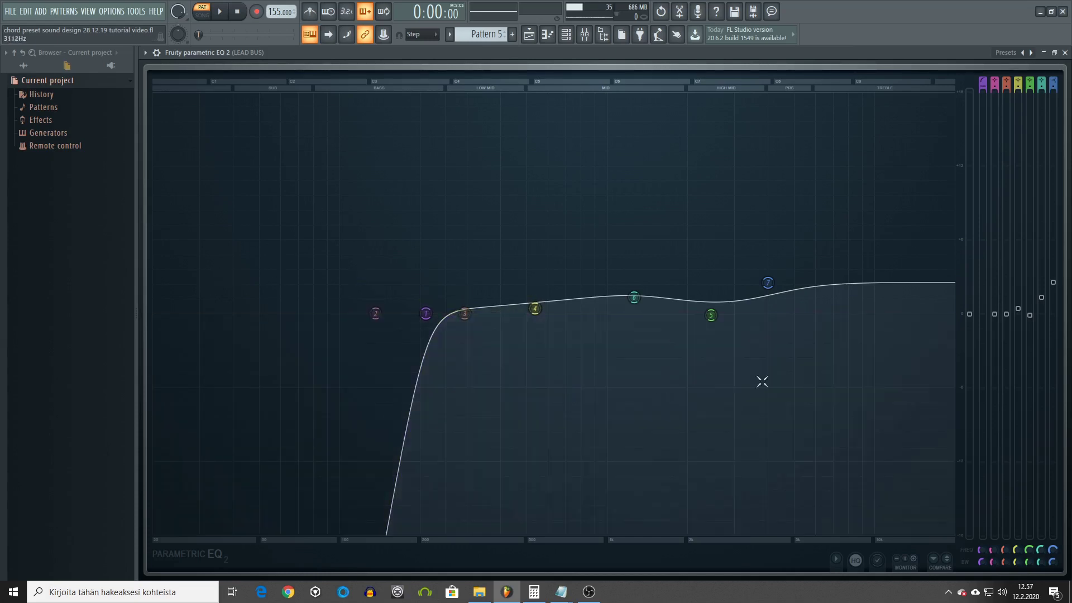
pyautogui.click(1065, 52)
pyautogui.click(988, 158)
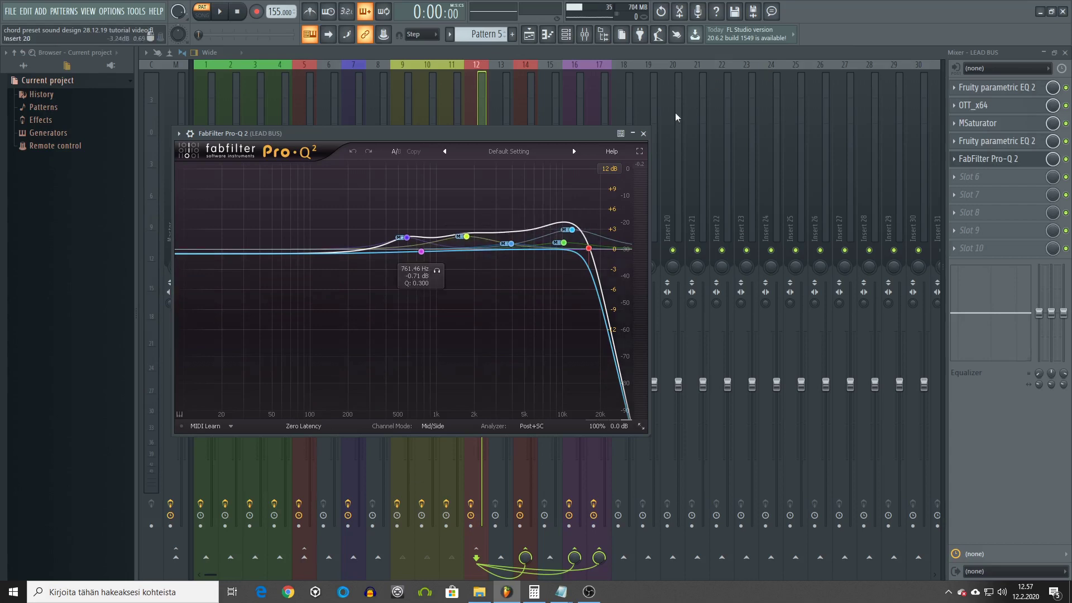
pyautogui.click(643, 133)
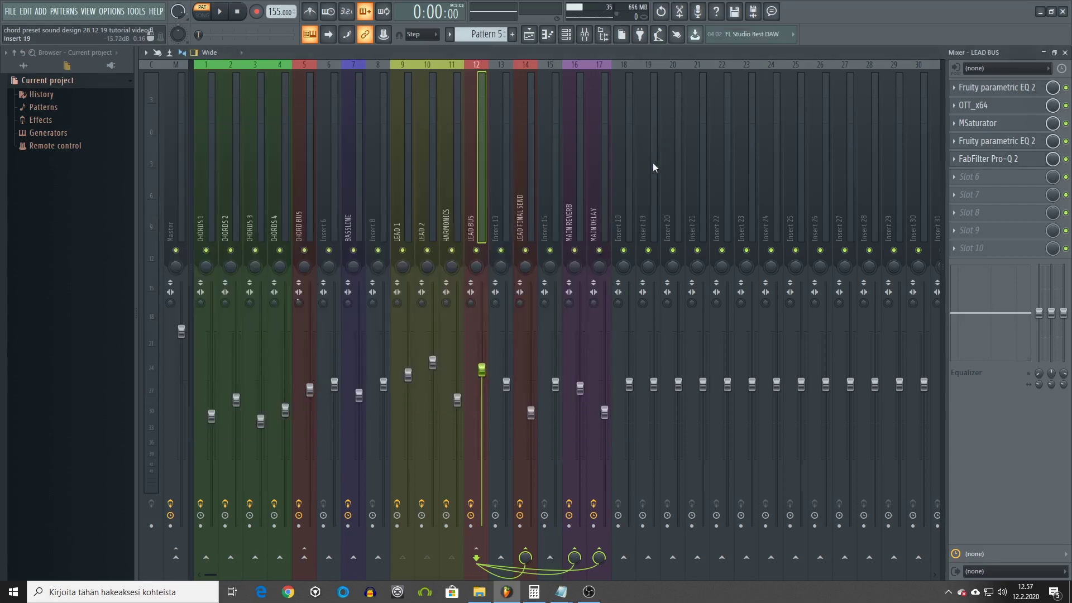
# - Review the ValhallaRoom settings and the first FabFilter Pro-Q 2 curve on the MAIN REVERB track
pyautogui.click(568, 227)
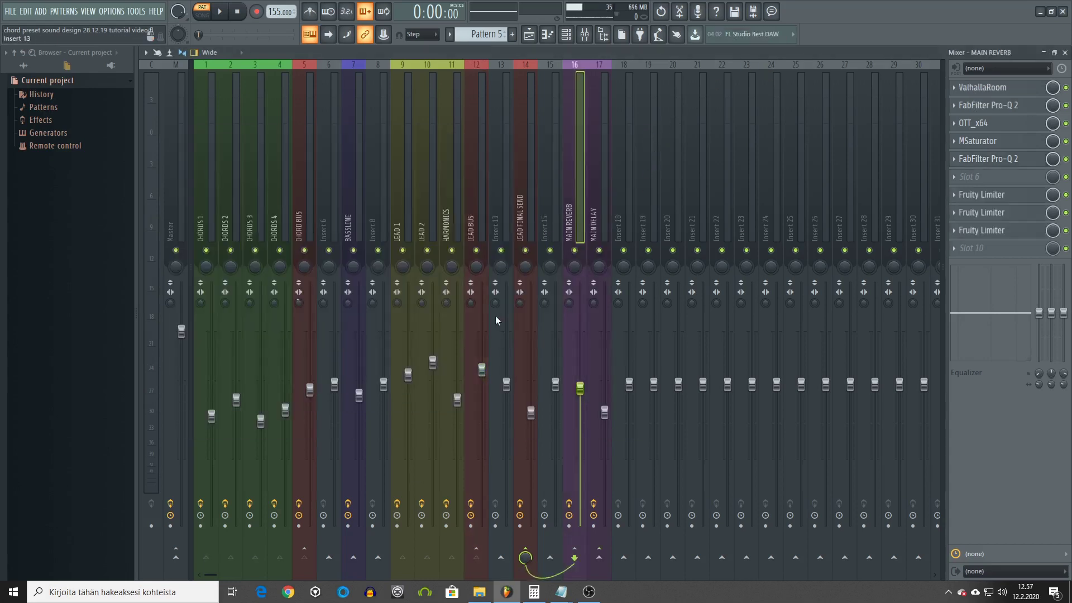
pyautogui.click(596, 222)
pyautogui.click(581, 222)
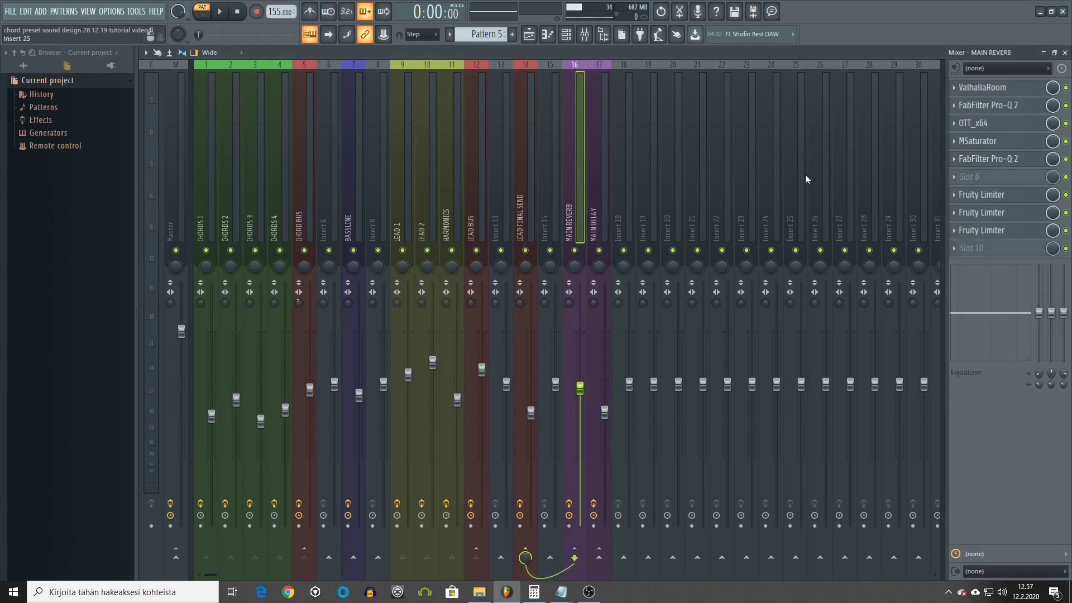
pyautogui.click(1008, 88)
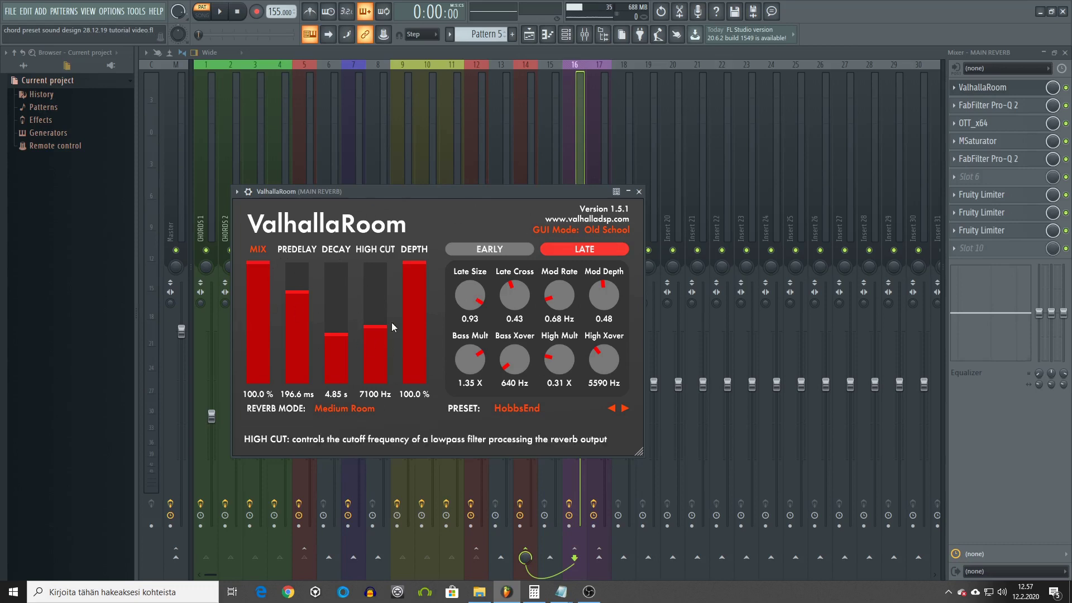
pyautogui.click(640, 191)
pyautogui.click(1010, 107)
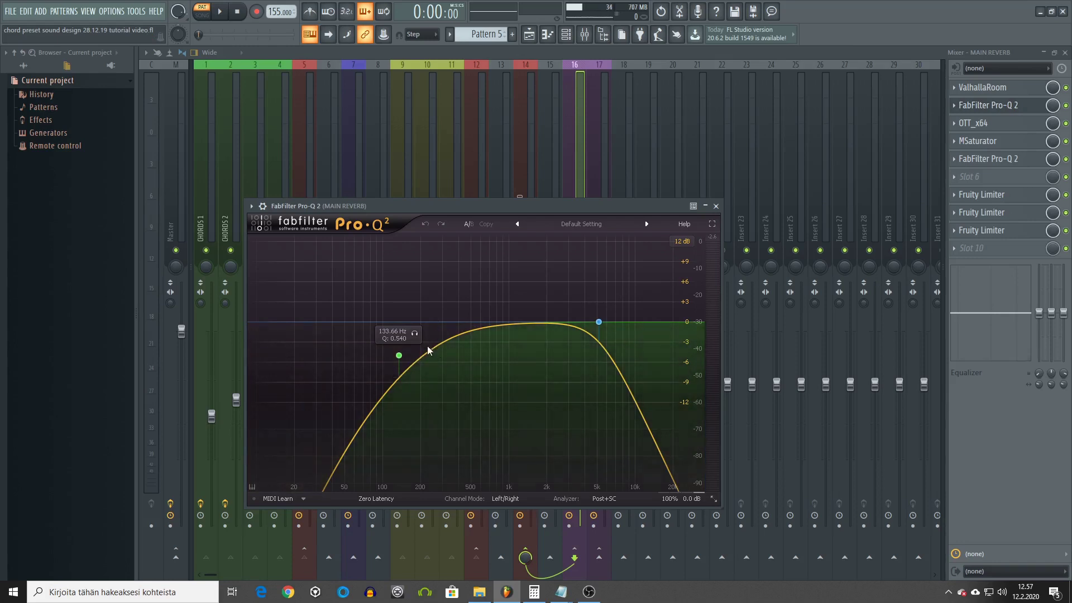
pyautogui.click(716, 206)
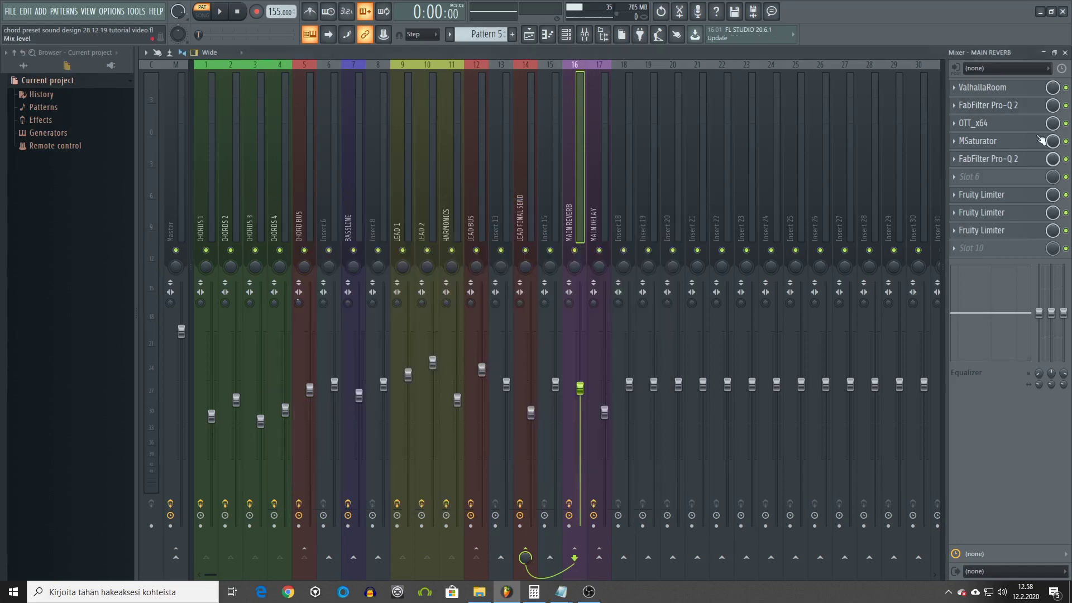
# - Review the OTT settings and the second FabFilter Pro-Q 2 curve on the MAIN REVERB track
pyautogui.click(973, 123)
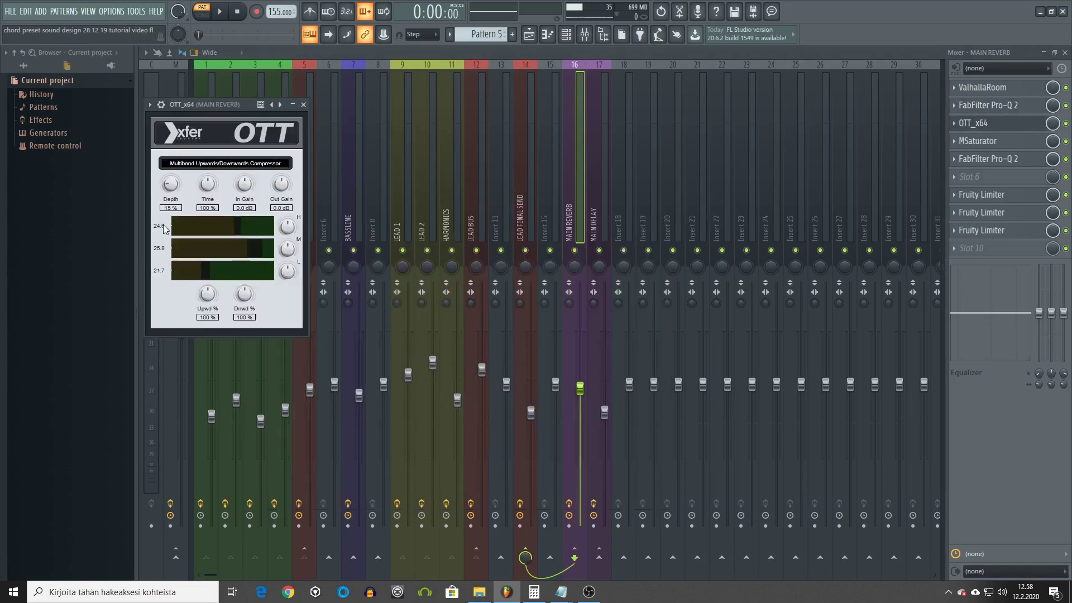
pyautogui.click(304, 105)
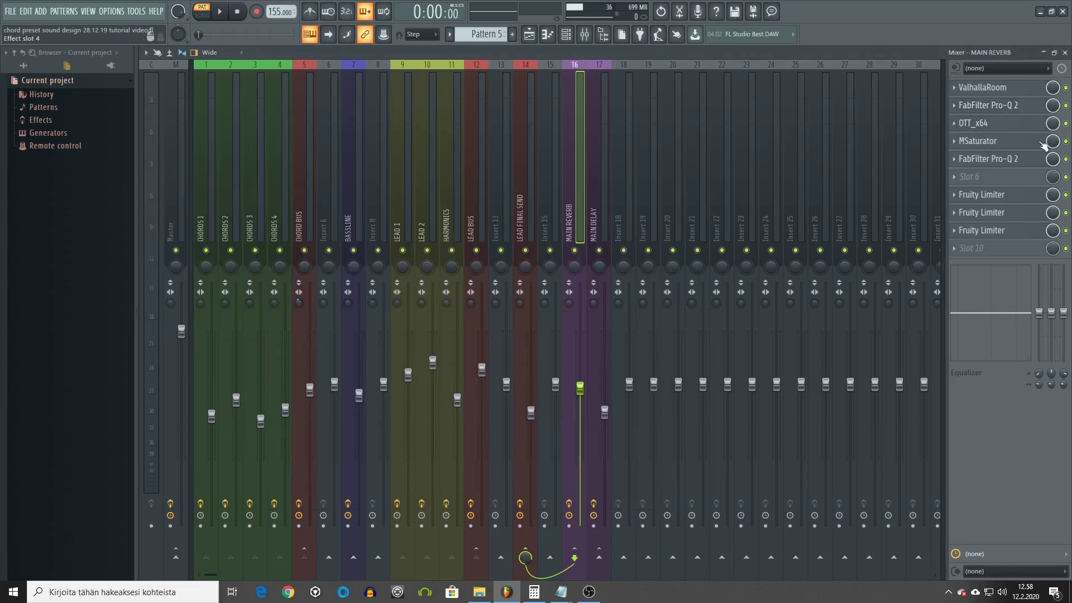
pyautogui.click(999, 159)
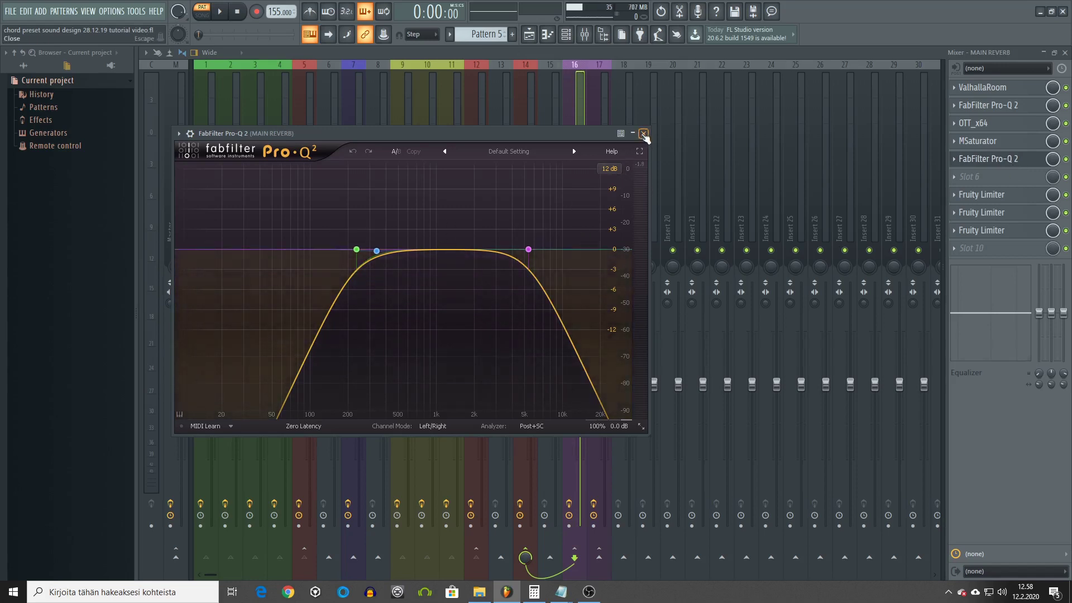
pyautogui.click(644, 133)
# - Inspect the first Fruity Limiter on the MAIN REVERB track and its available sidechain sources
pyautogui.click(1012, 197)
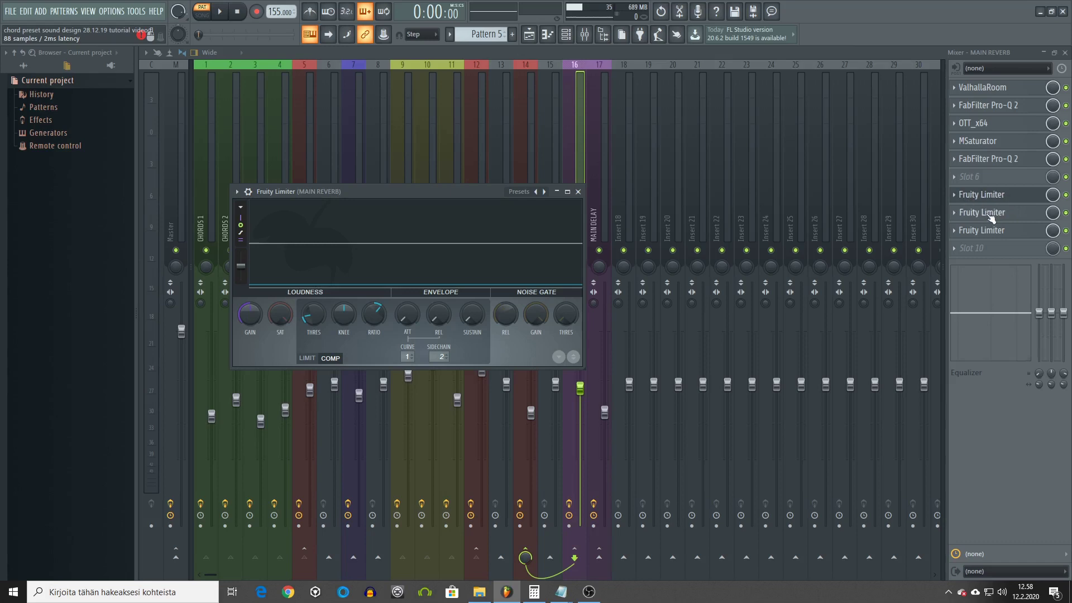
pyautogui.click(439, 358)
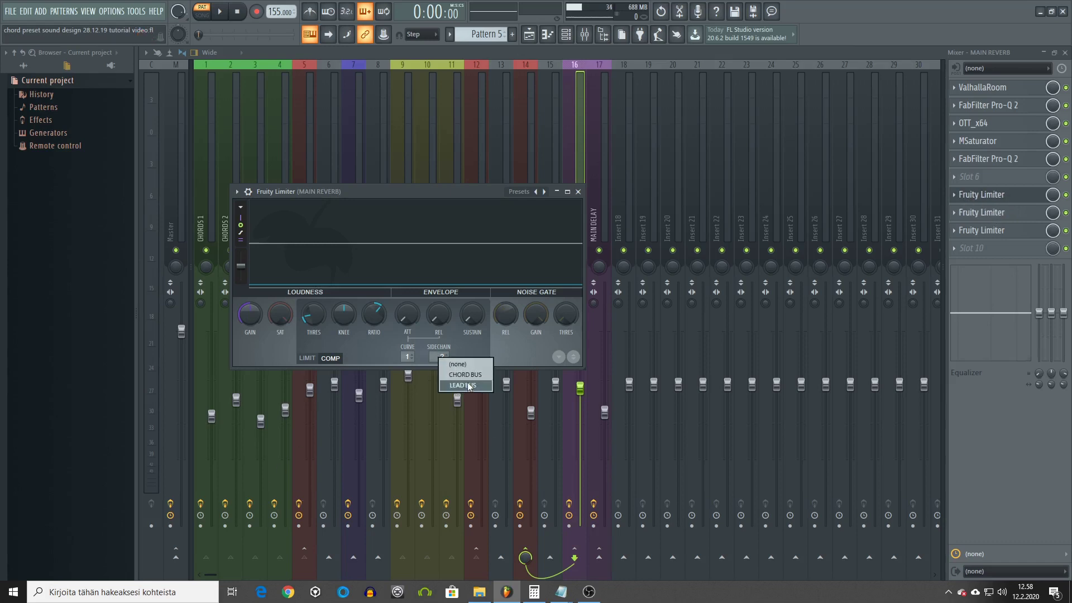
pyautogui.click(527, 348)
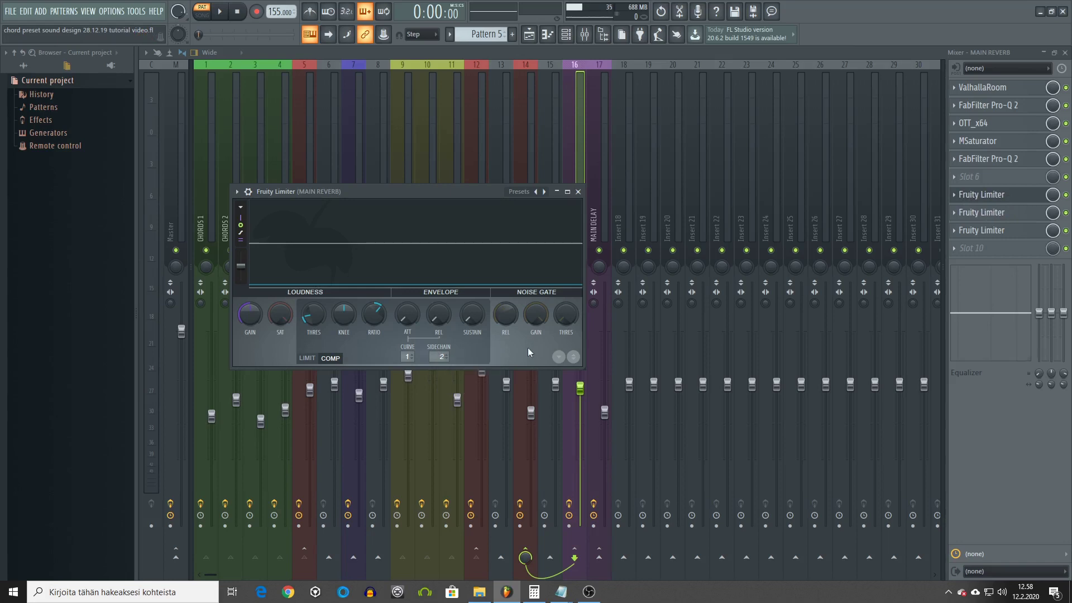
# - Compare the compressor settings of the second and third Fruity Limiters on the MAIN REVERB track
pyautogui.click(995, 217)
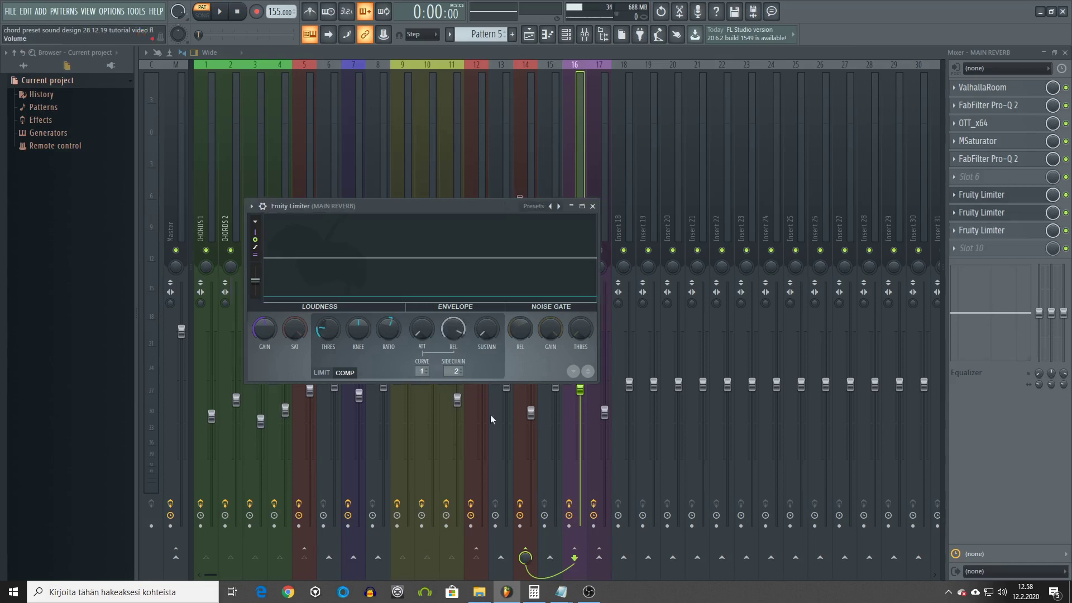
pyautogui.click(1020, 233)
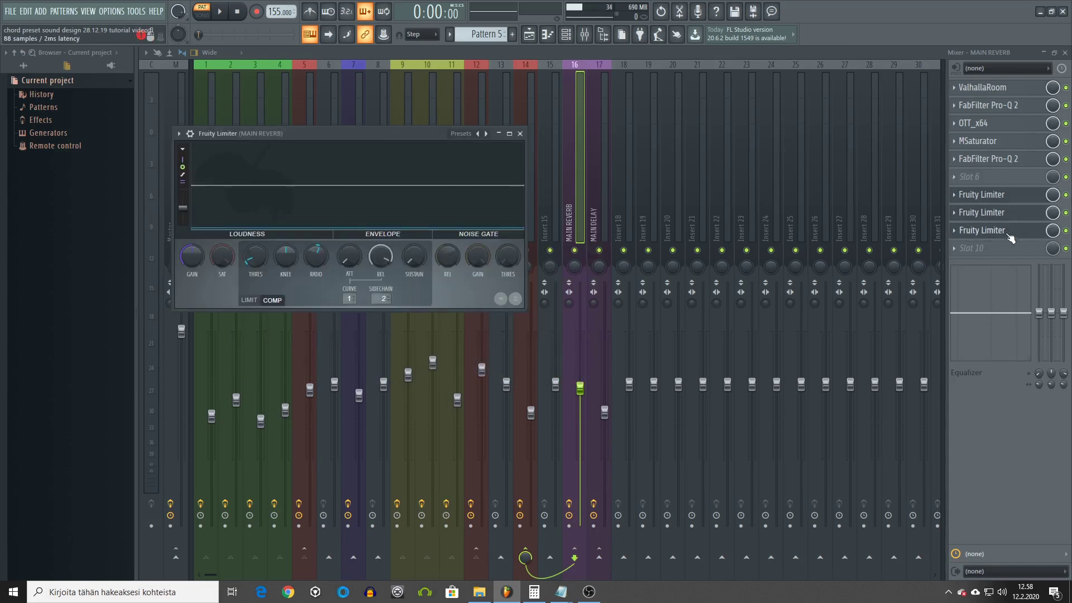
pyautogui.click(1002, 233)
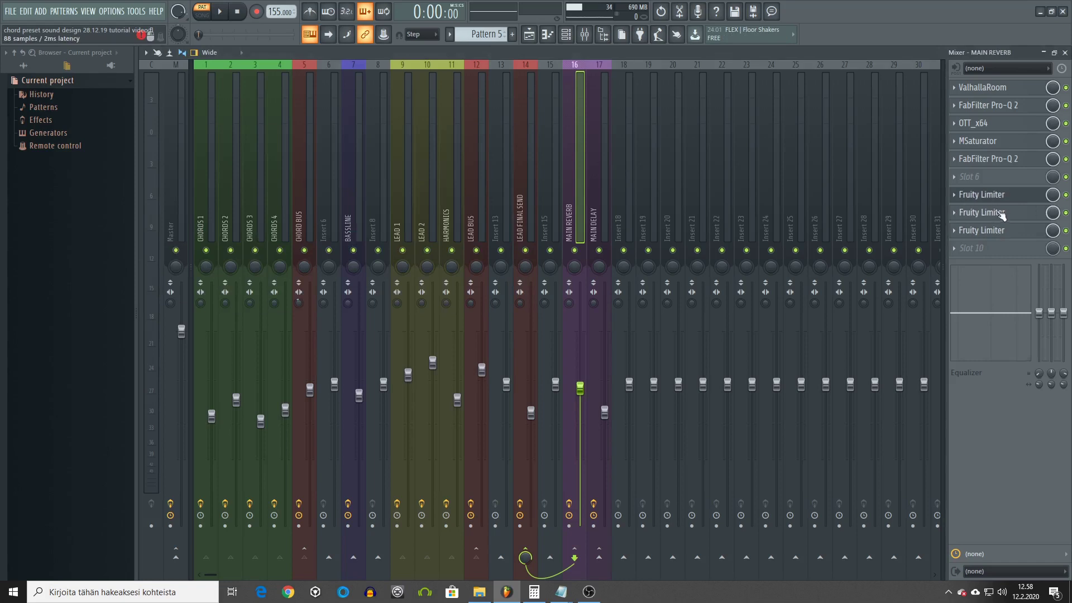
# - Play the pattern while observing the second Fruity Limiter's compression and release behaviour on the MAIN REVERB track, and stop playback
pyautogui.click(1002, 215)
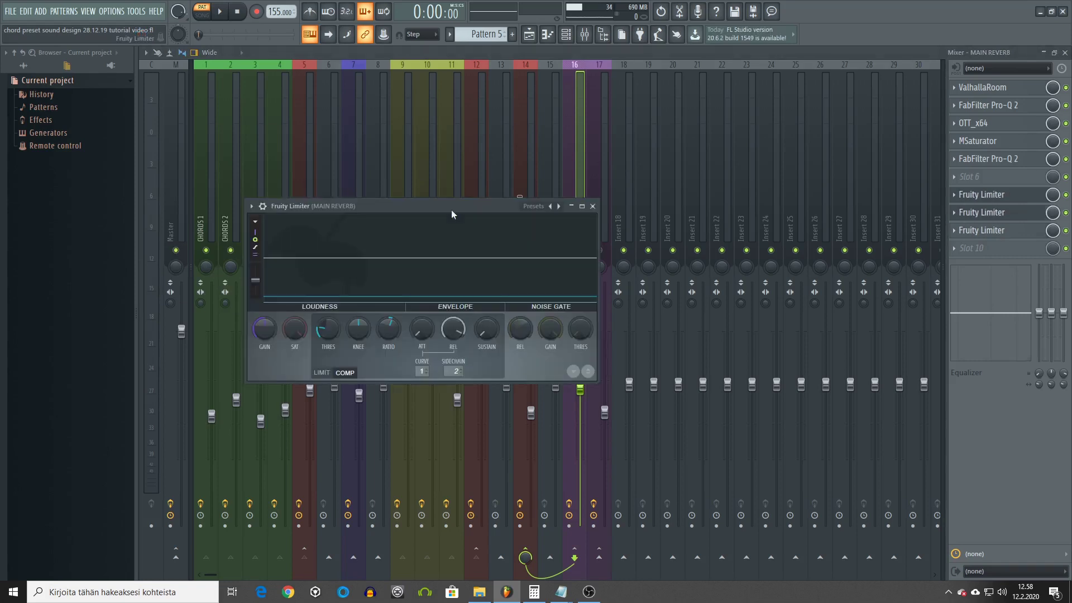
pyautogui.click(220, 12)
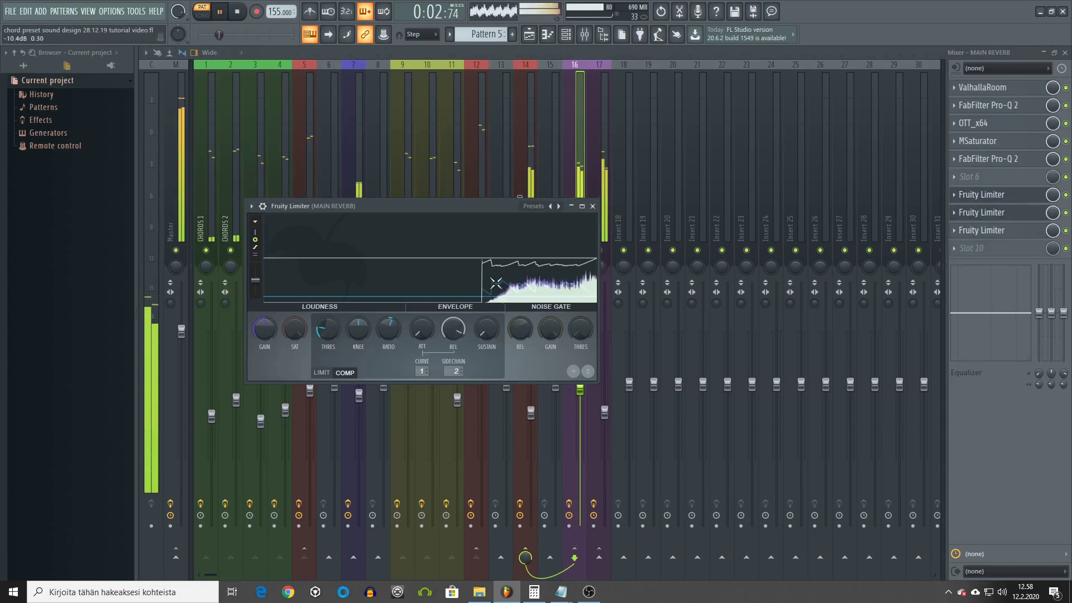
pyautogui.click(237, 12)
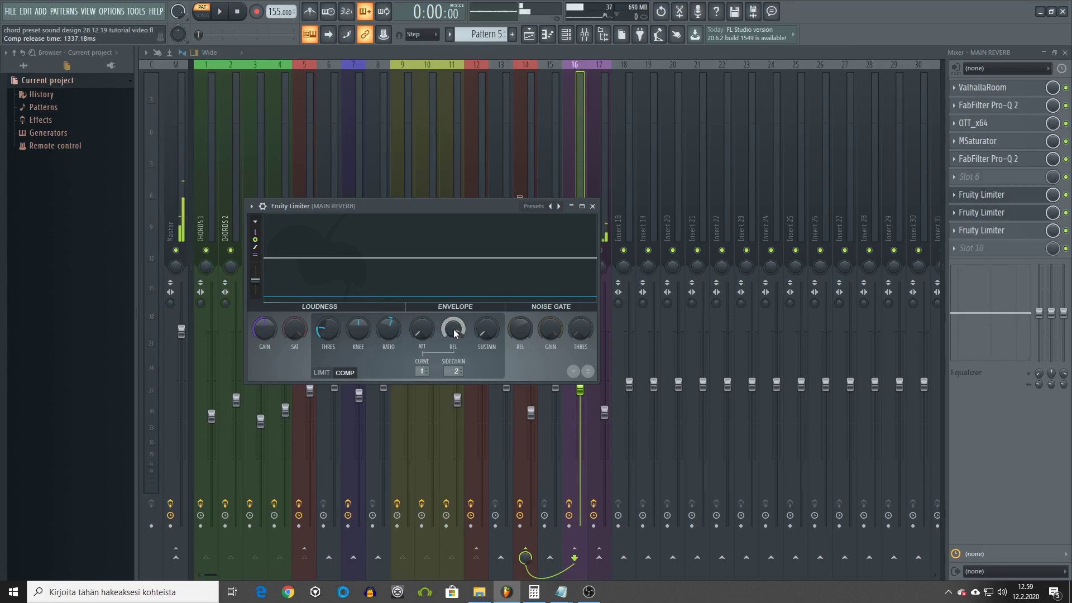
# - Play the pattern while observing the first Fruity Limiter's compression on the MAIN REVERB track, and stop playback
pyautogui.click(997, 197)
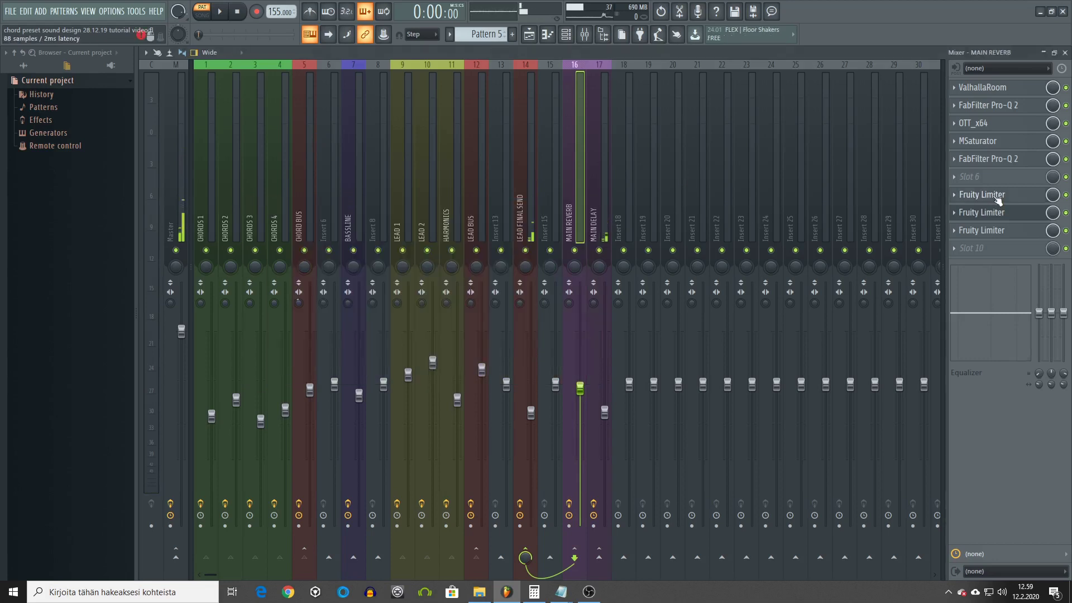
pyautogui.click(998, 197)
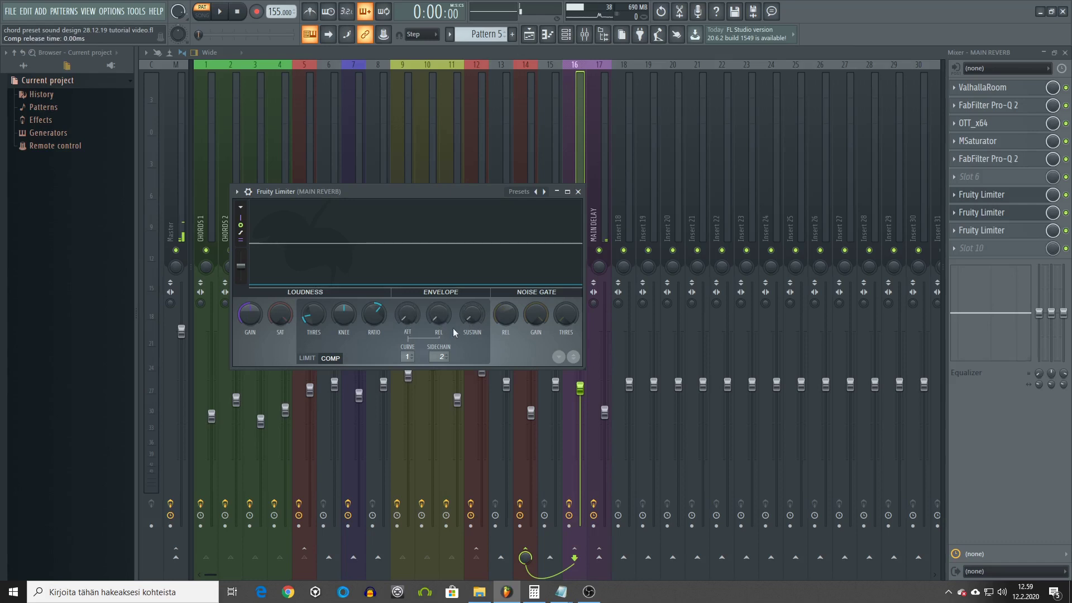
pyautogui.click(224, 16)
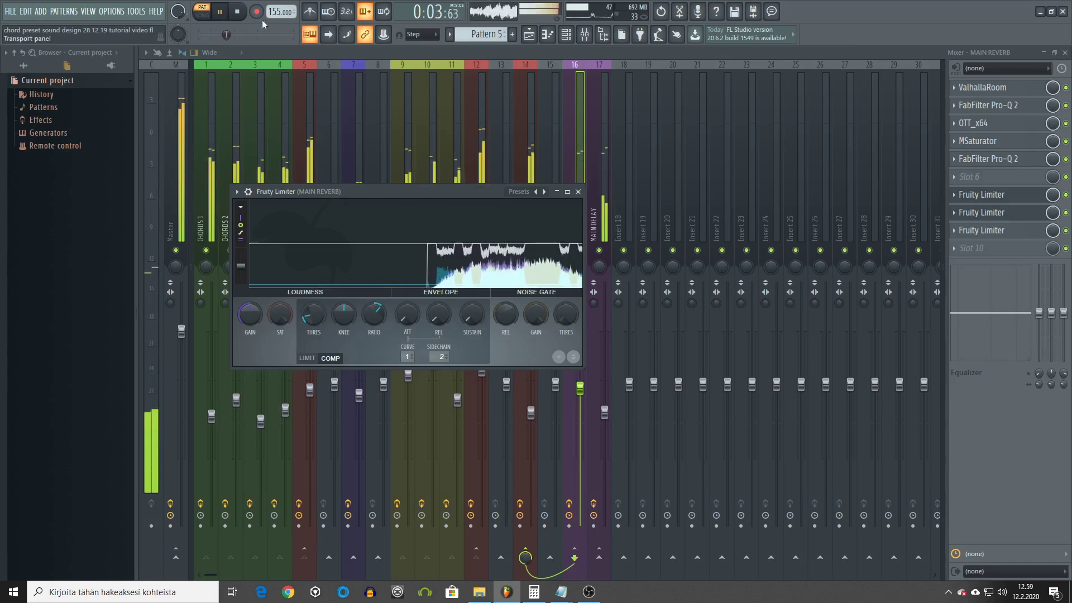
pyautogui.click(1013, 195)
pyautogui.press('space')
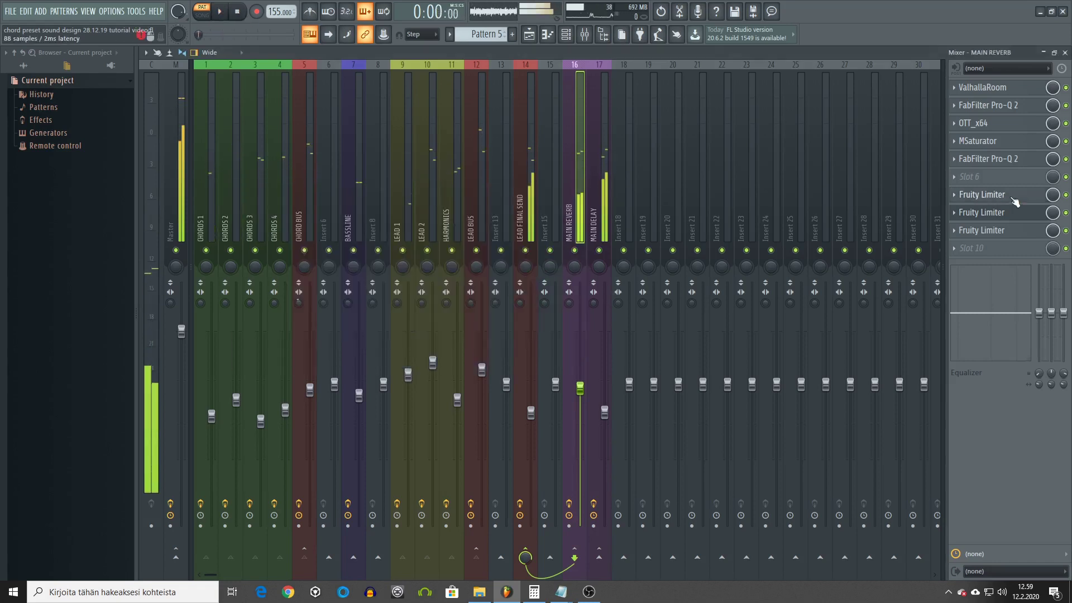
pyautogui.click(1013, 195)
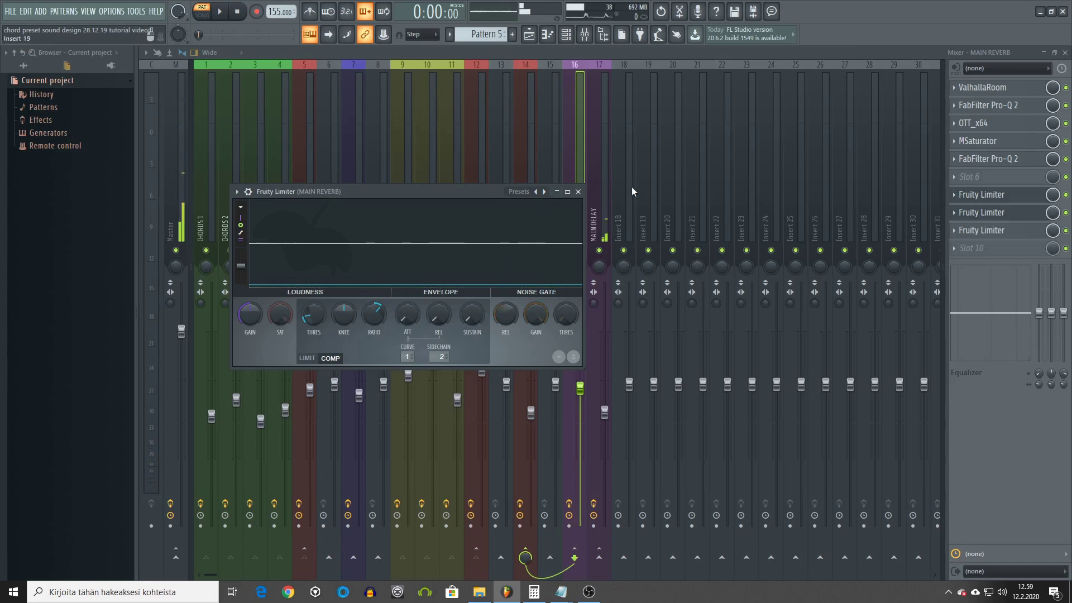
pyautogui.click(578, 192)
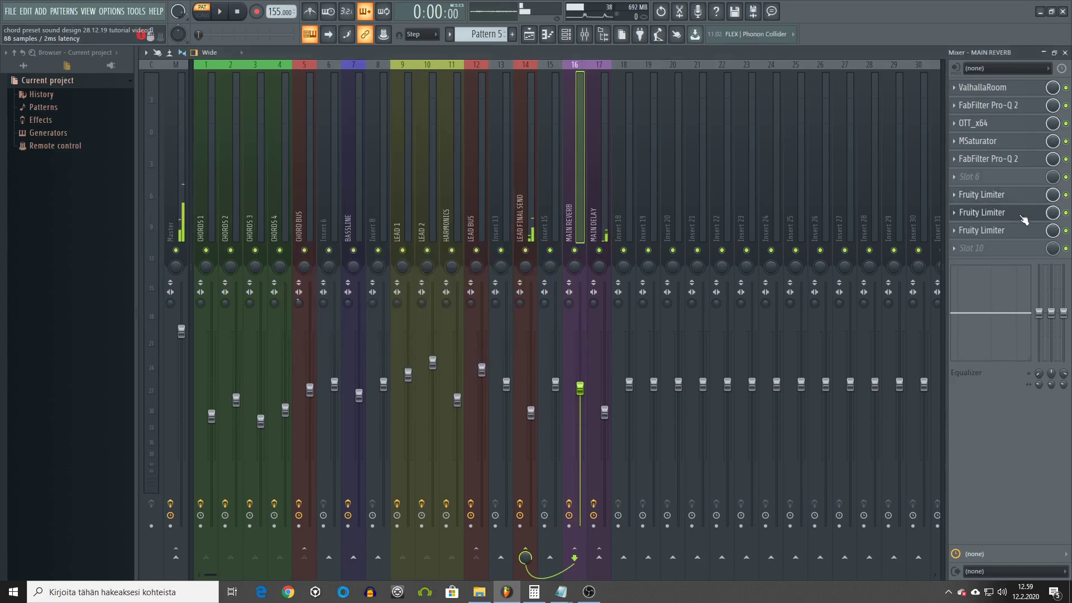
# - Play the pattern again to compare the second Fruity Limiter's slower release on the MAIN REVERB track, and stop playback
pyautogui.click(999, 213)
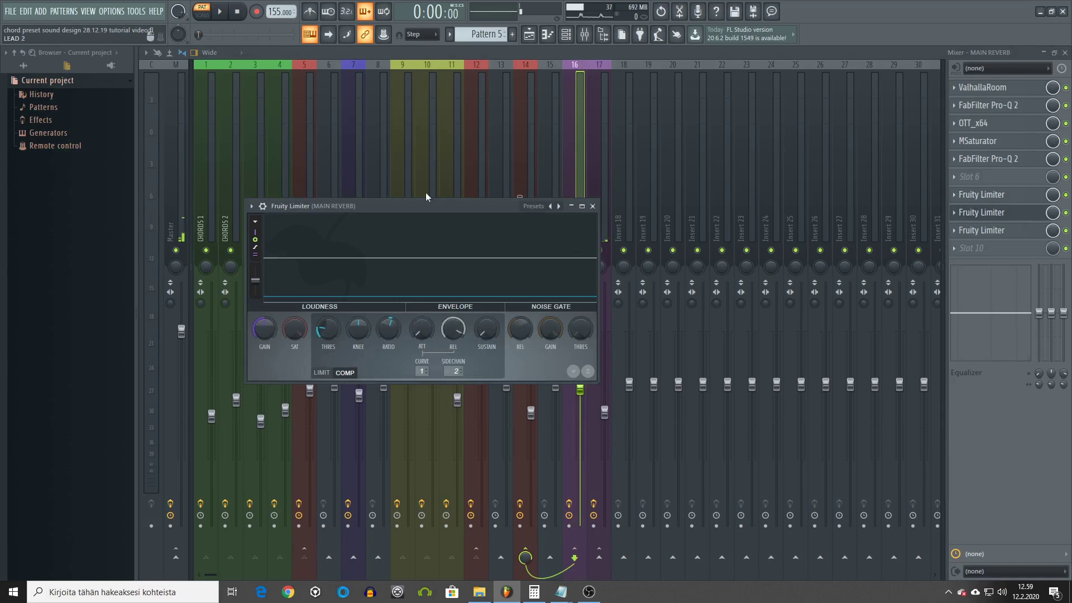
pyautogui.click(229, 16)
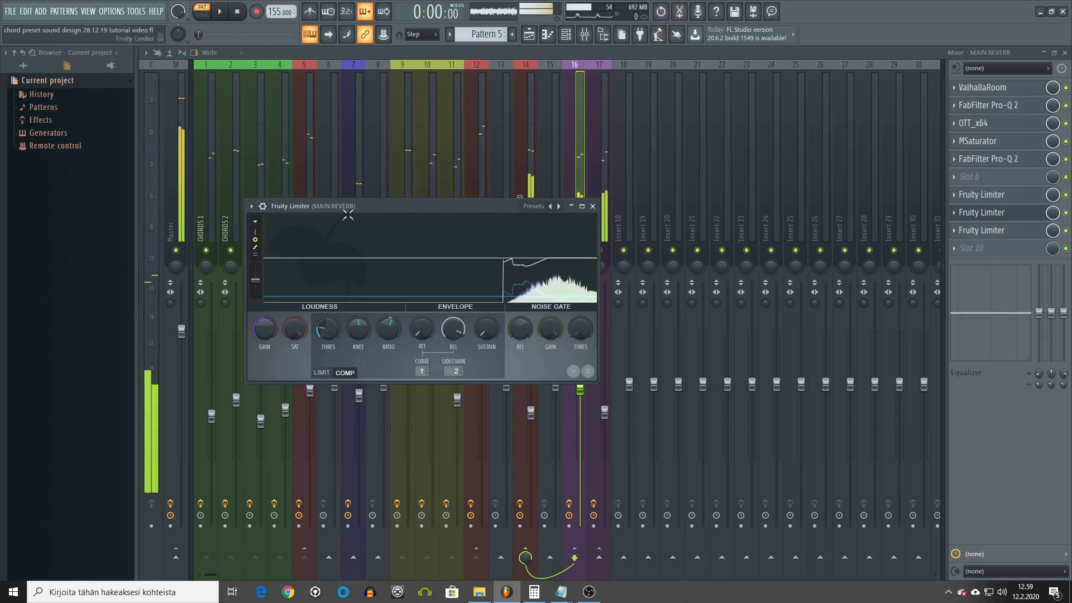
pyautogui.press('space')
pyautogui.click(238, 12)
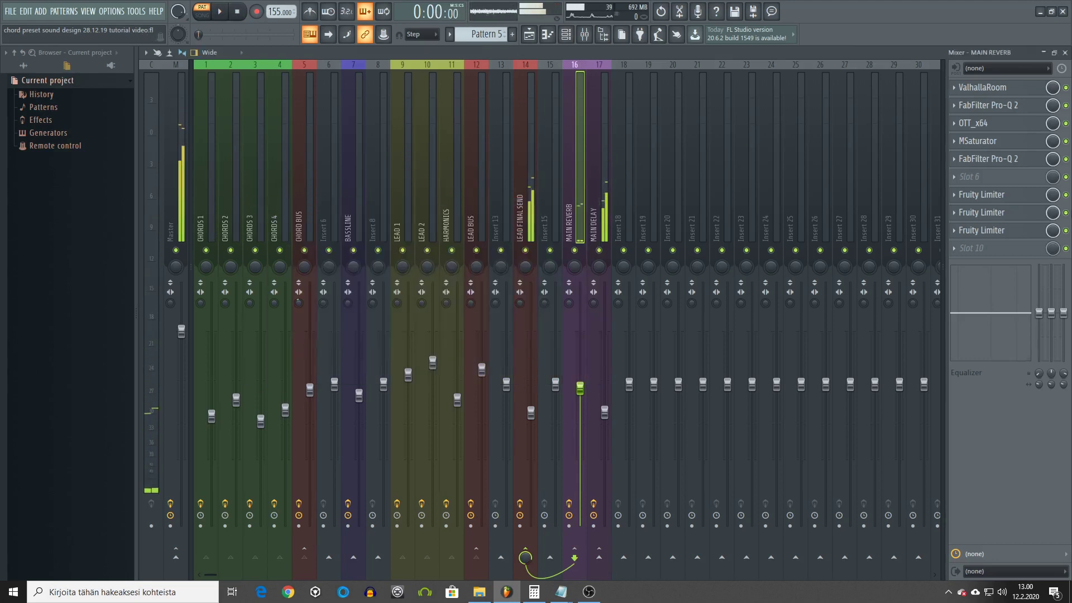
pyautogui.click(593, 206)
# - Play the pattern while observing the third Fruity Limiter's compression on the MAIN REVERB track, and stop playback
pyautogui.click(981, 230)
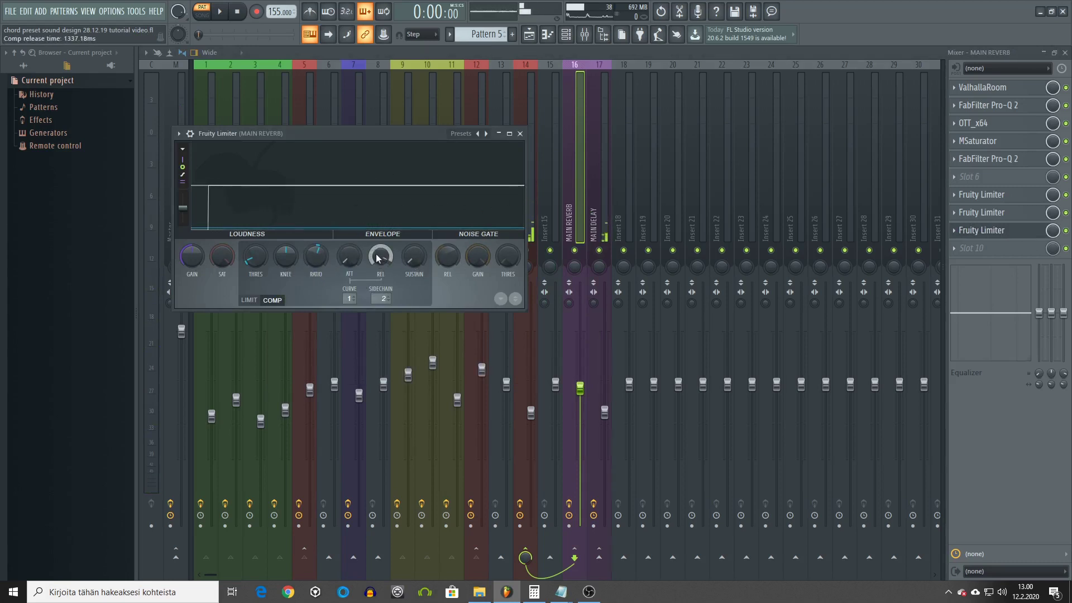
pyautogui.click(223, 16)
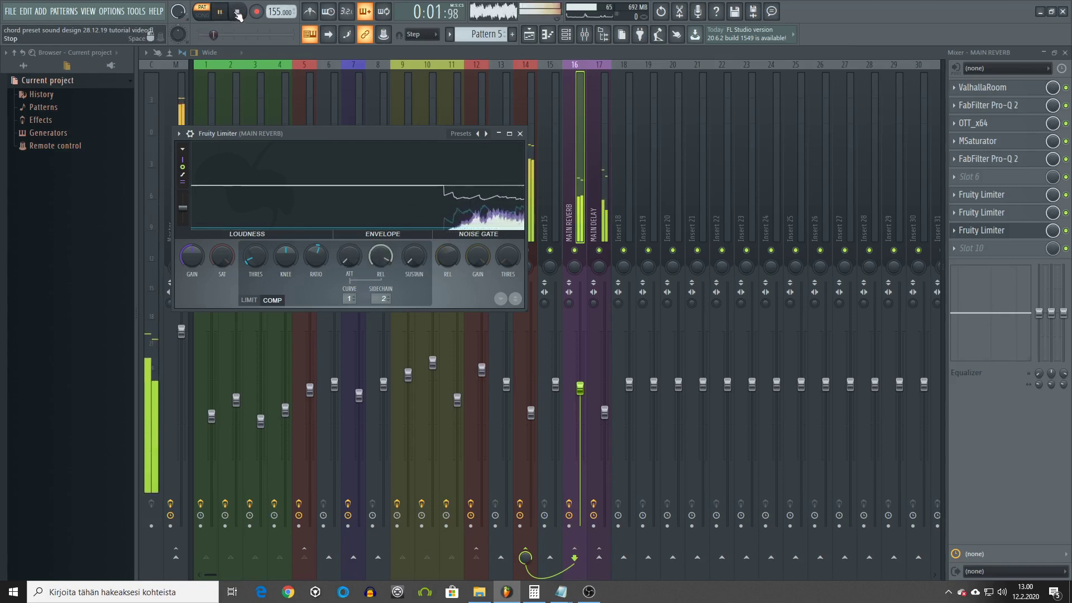
pyautogui.click(238, 15)
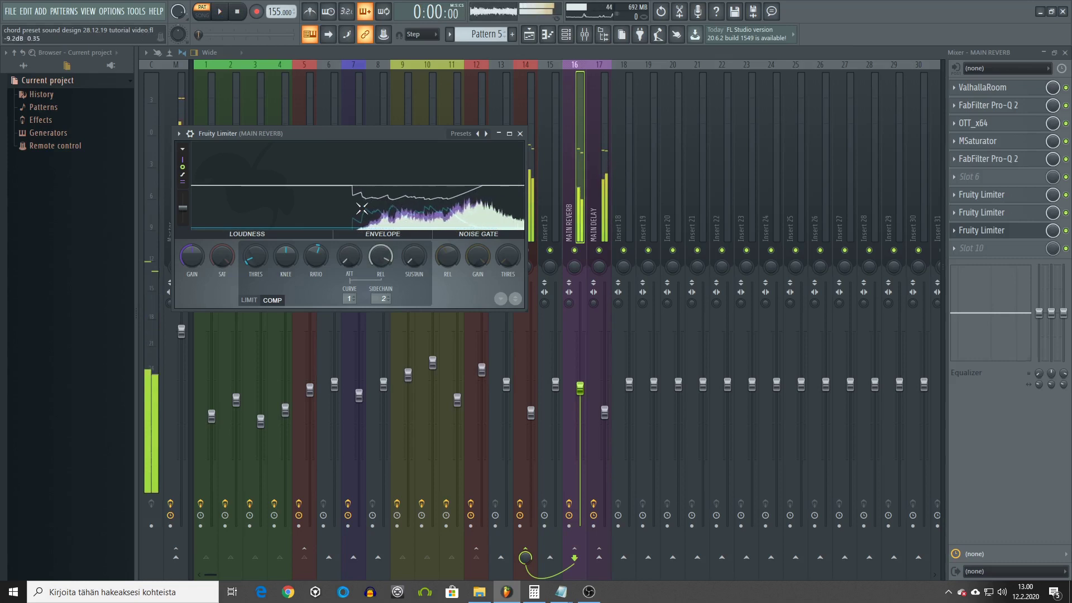
pyautogui.click(520, 135)
# - Review the EchoBoy delay settings and the OTT settings on the MAIN DELAY track
pyautogui.click(606, 218)
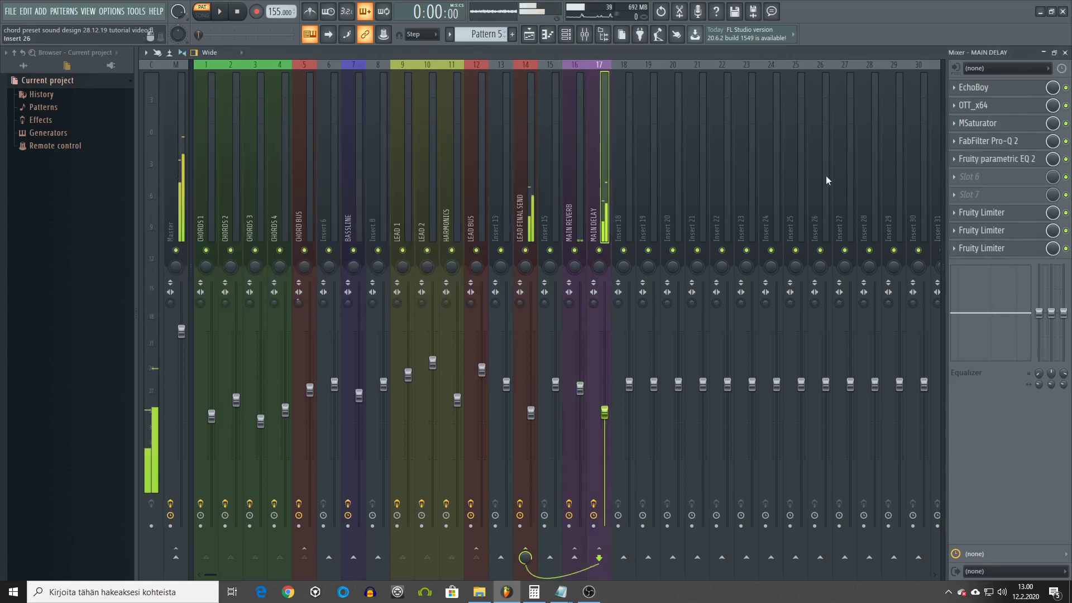
pyautogui.click(1019, 91)
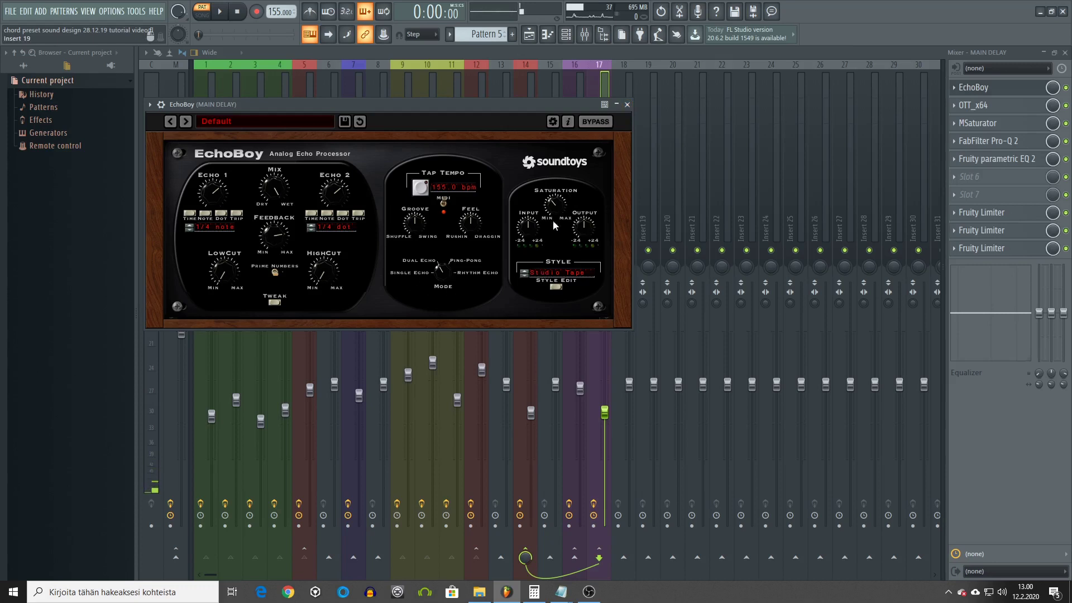
pyautogui.click(629, 104)
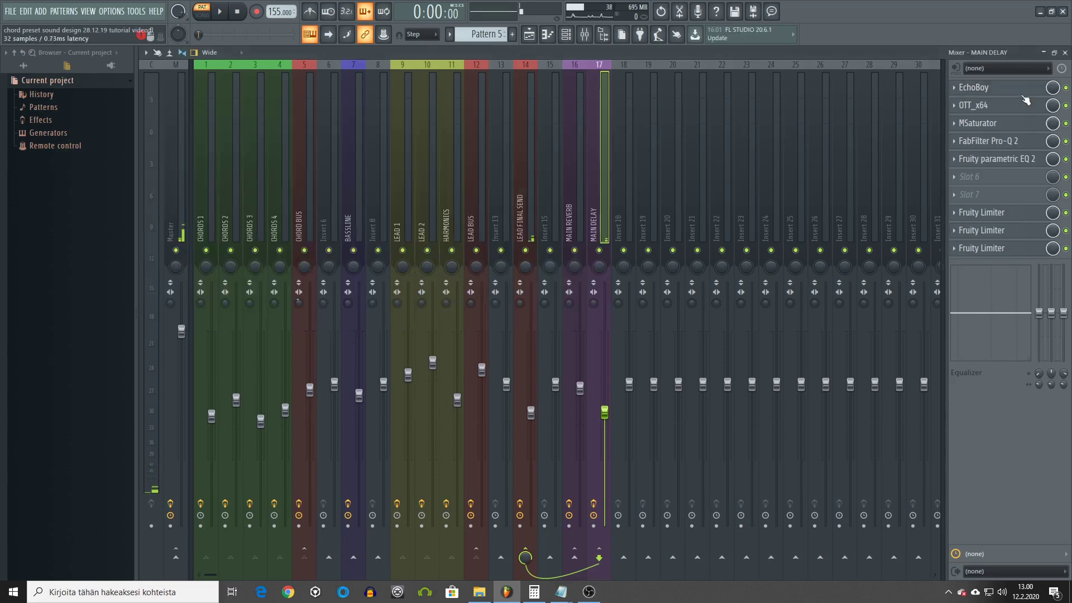
pyautogui.click(1001, 105)
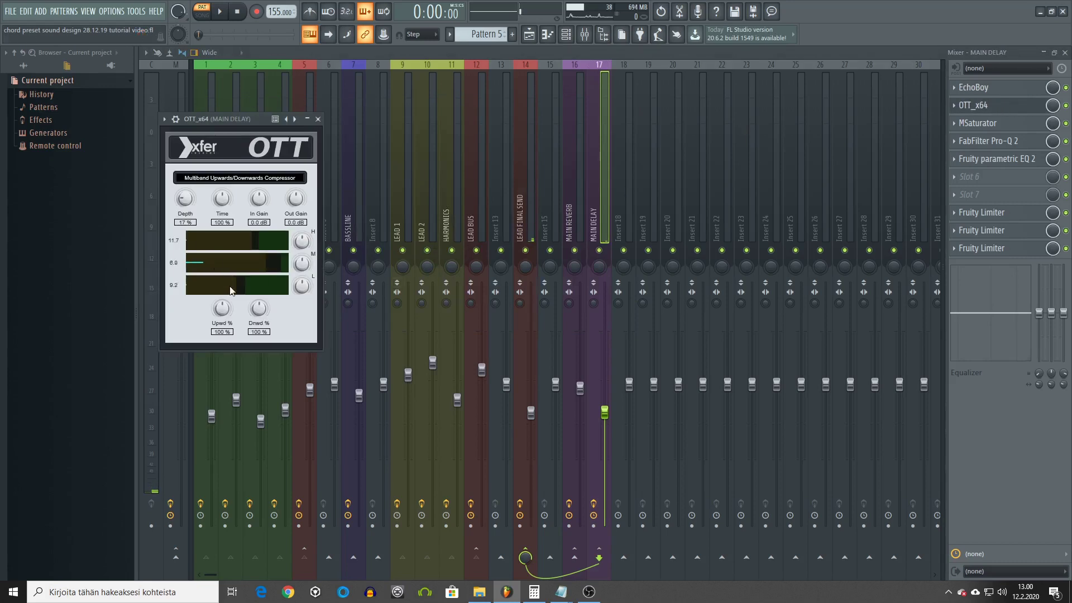
pyautogui.click(317, 119)
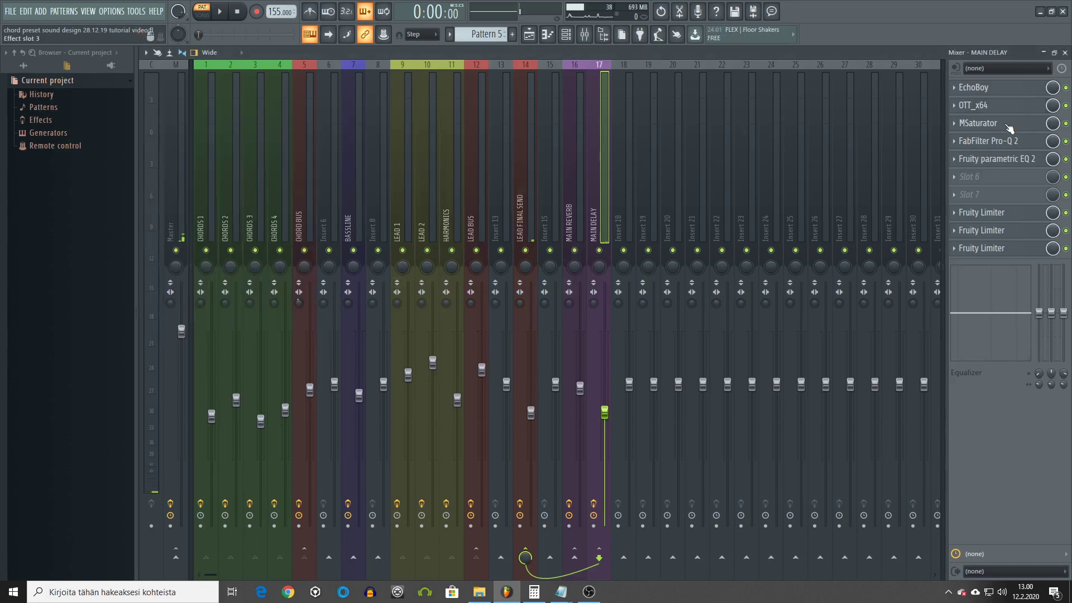
# - Inspect the FabFilter Pro-Q 2 and Fruity parametric EQ 2 curves on the MAIN DELAY track
pyautogui.click(1027, 143)
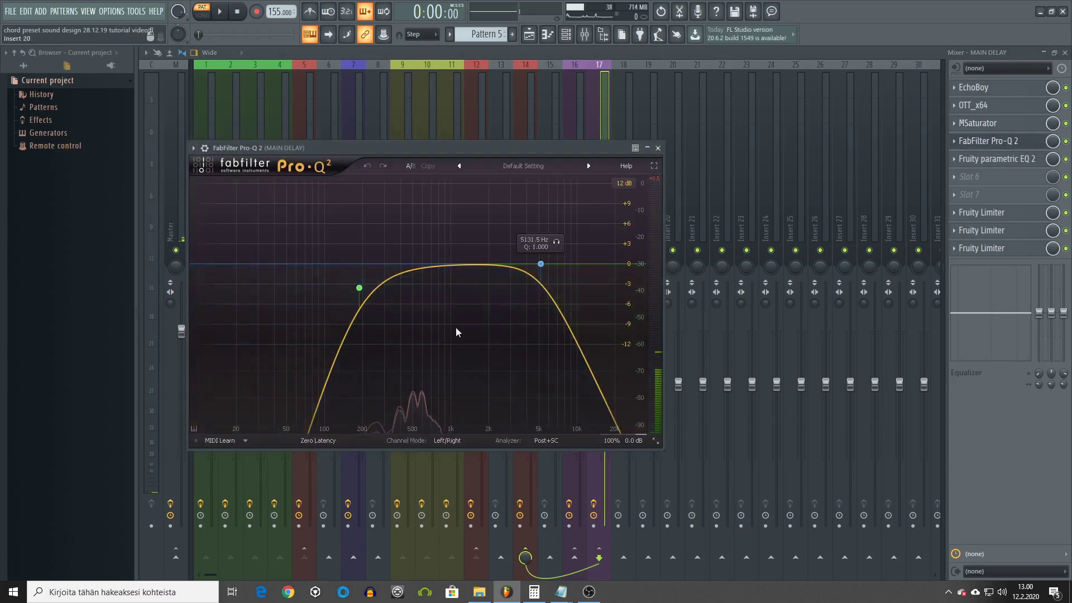
pyautogui.click(658, 148)
pyautogui.click(1003, 161)
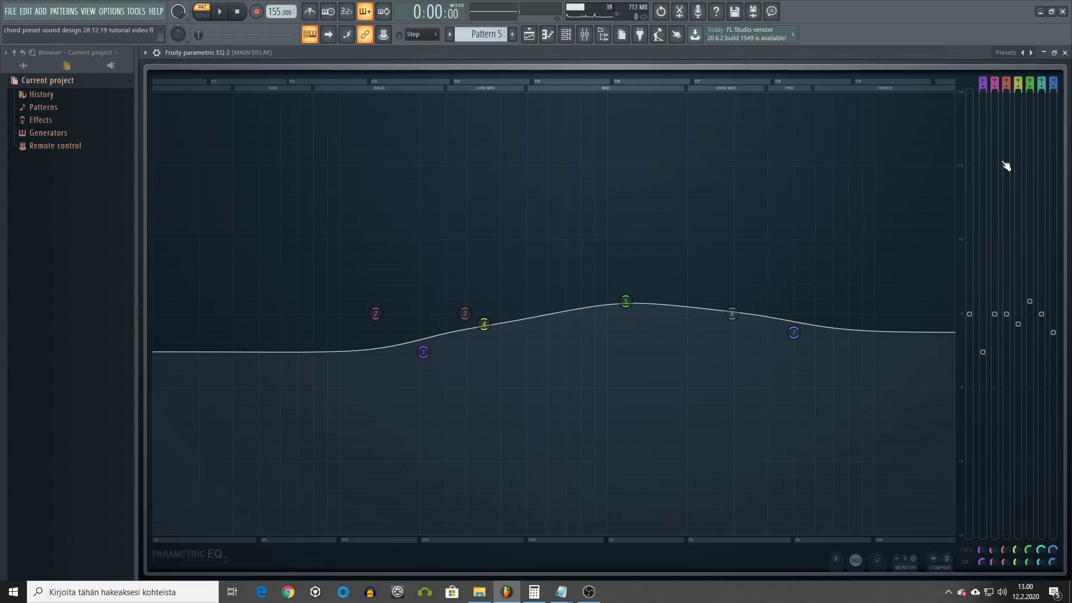
pyautogui.click(1064, 53)
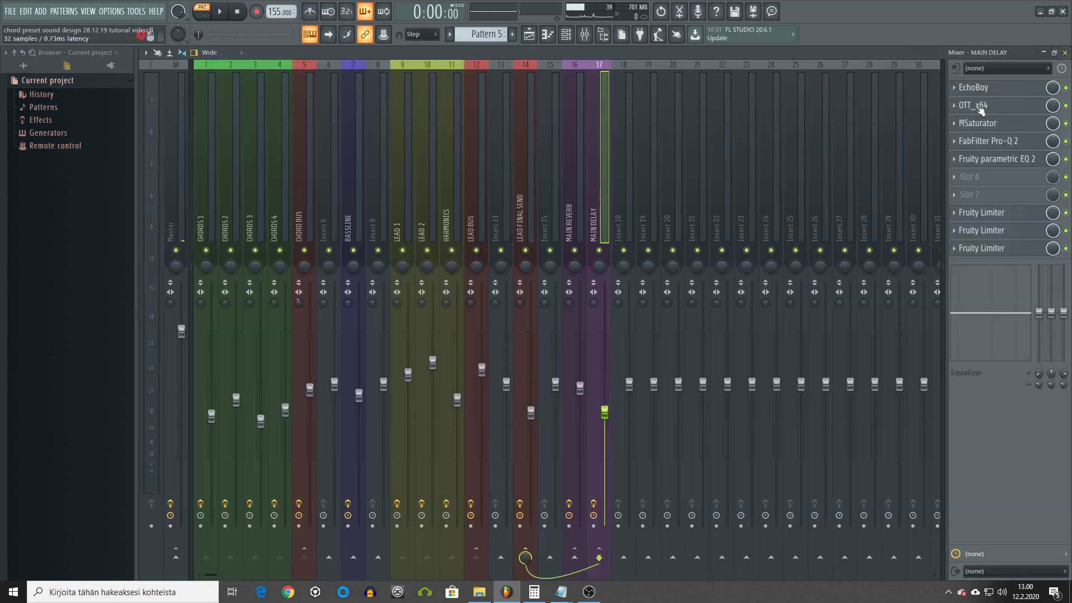
# - Inspect the compressor settings of the first and second Fruity Limiters on the MAIN DELAY track
pyautogui.click(1001, 215)
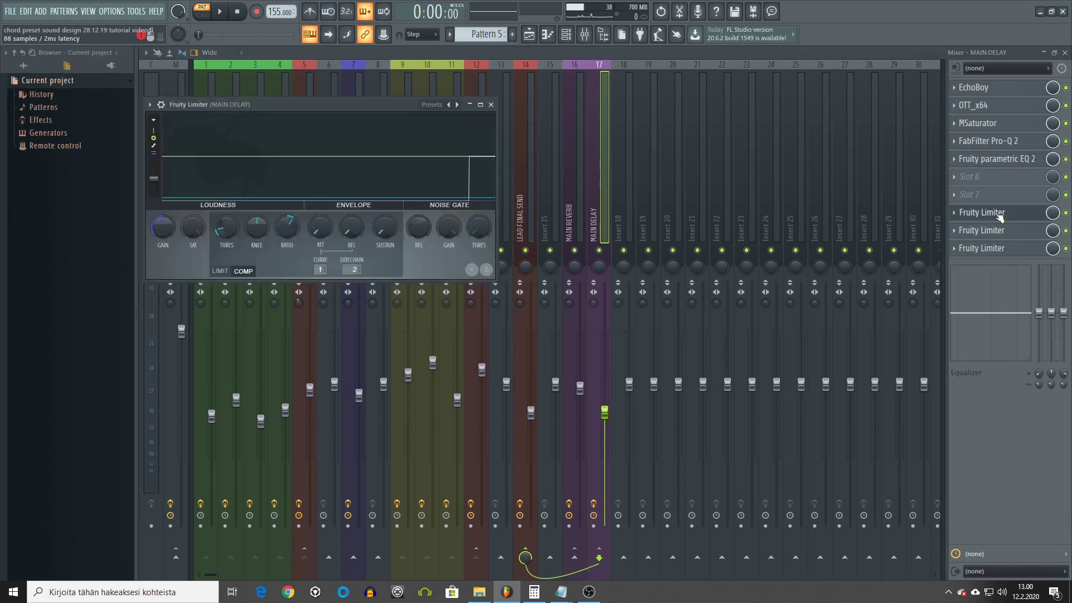
pyautogui.click(1000, 215)
pyautogui.click(1004, 231)
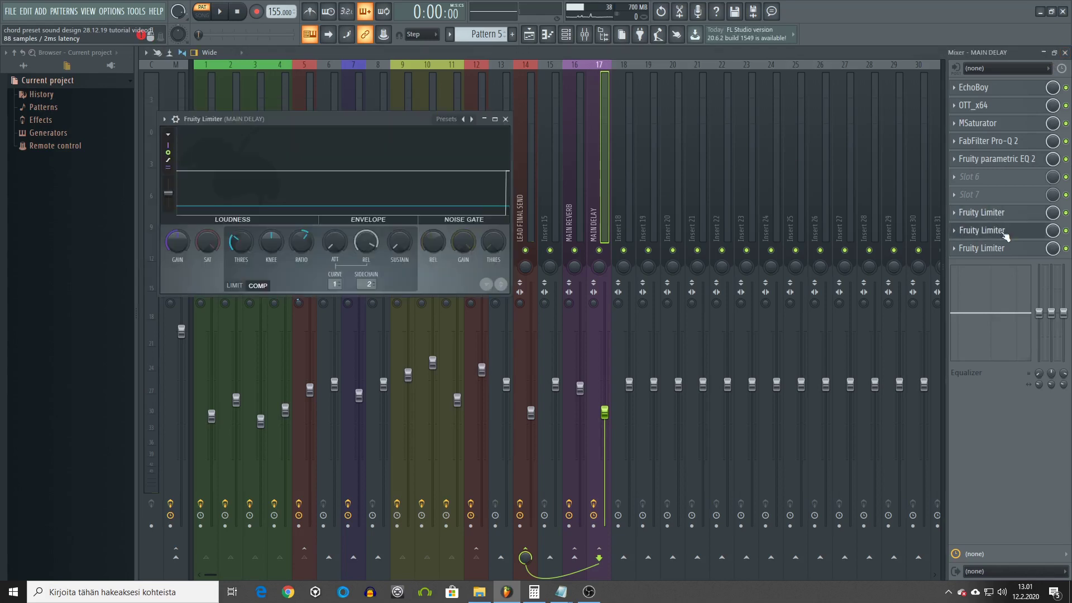
pyautogui.click(1003, 231)
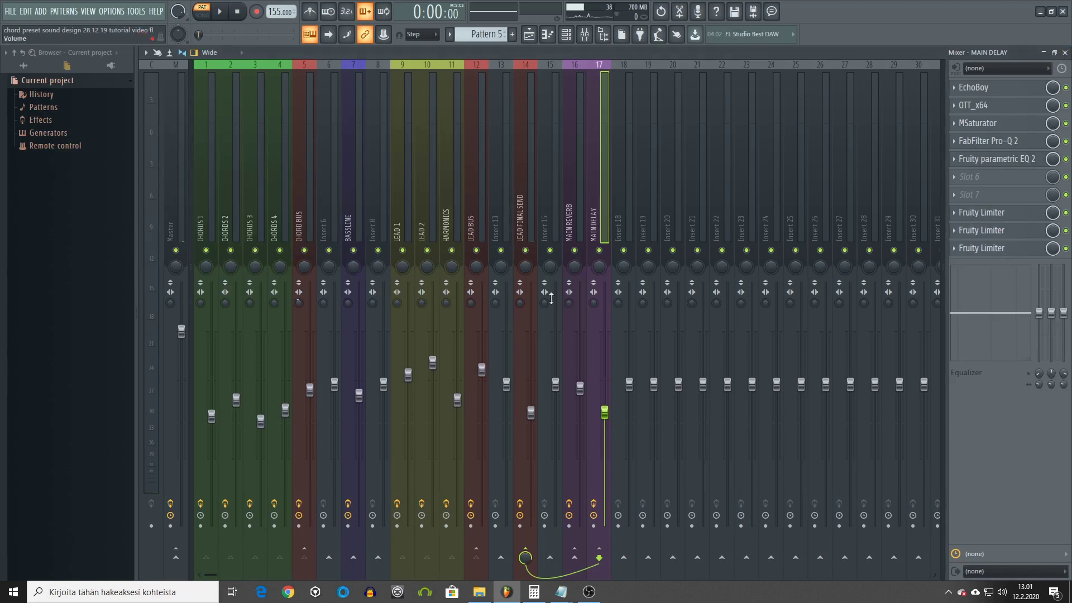
# - Compare the effect chains of the MAIN REVERB and MAIN DELAY tracks
pyautogui.click(571, 223)
pyautogui.click(596, 232)
pyautogui.press('Left')
pyautogui.press('Right')
# - Review the first FabFilter Pro-Q 2, OTT and MSaturator settings on the LEAD FINAL SEND track
pyautogui.click(525, 207)
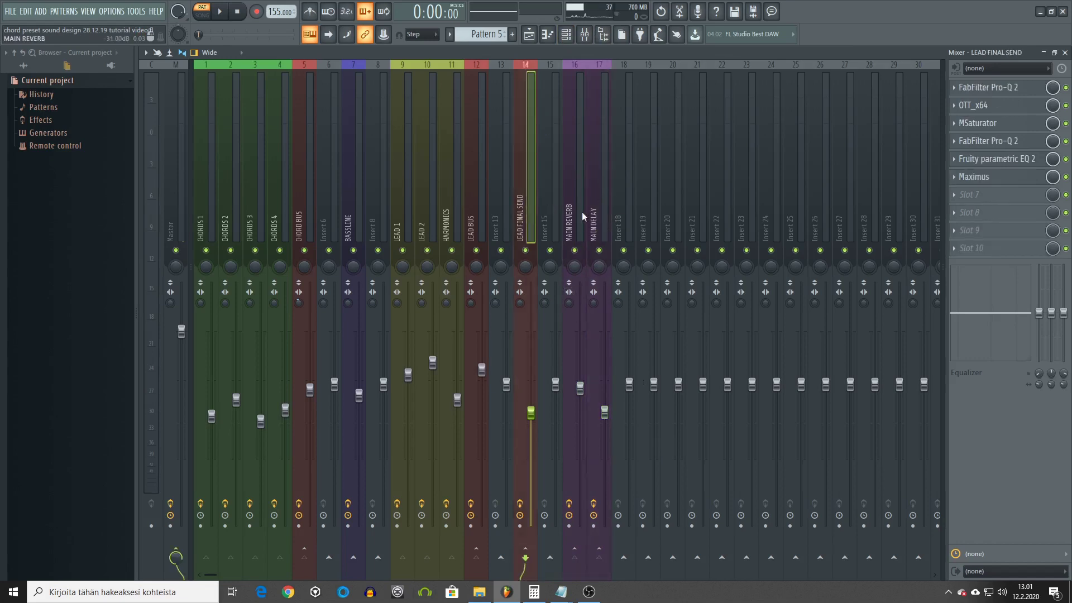
pyautogui.click(991, 93)
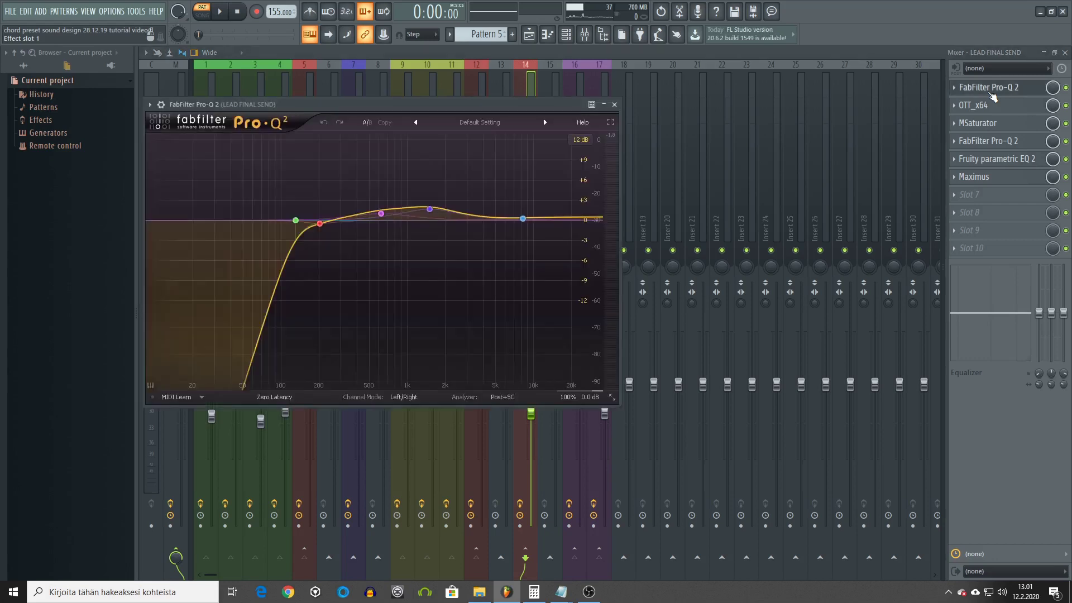
pyautogui.click(614, 104)
pyautogui.click(995, 108)
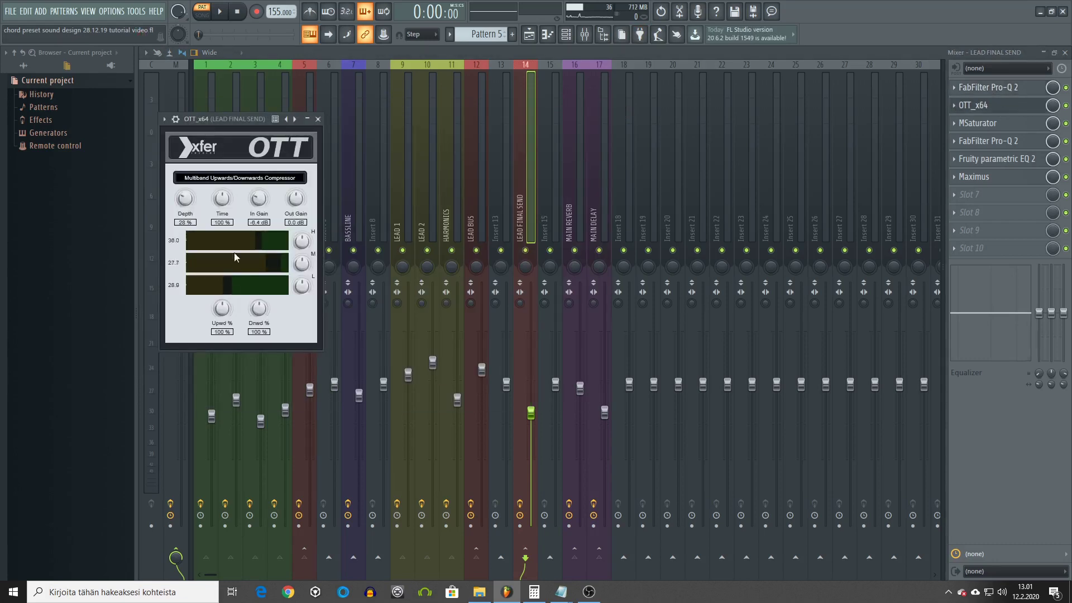
pyautogui.click(319, 120)
pyautogui.click(979, 124)
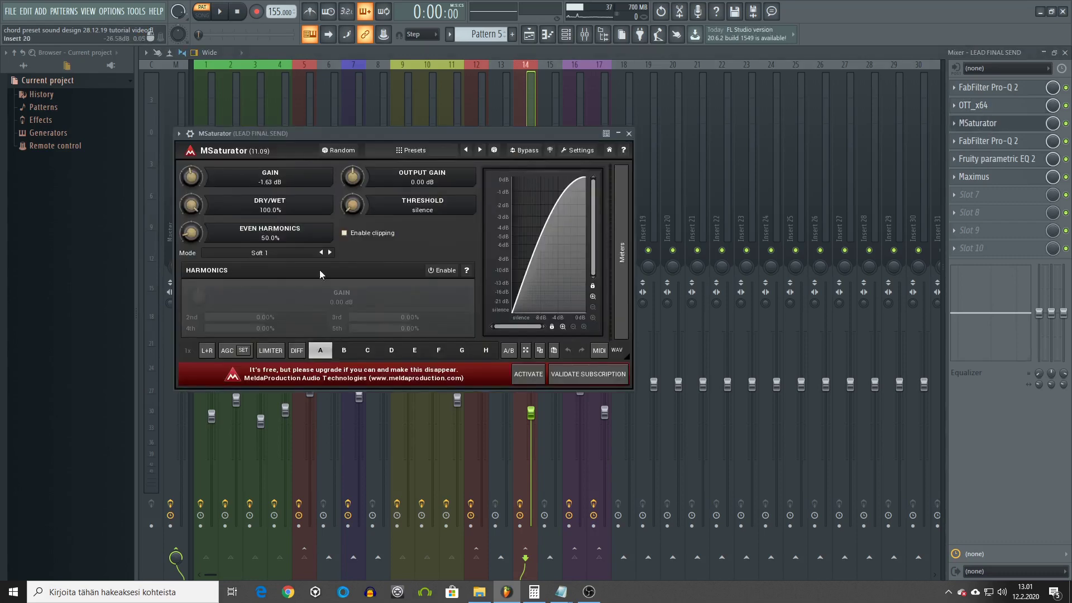
pyautogui.click(629, 134)
# - Inspect the second FabFilter Pro-Q 2 and the Fruity parametric EQ 2 curves on the LEAD FINAL SEND track
pyautogui.click(997, 142)
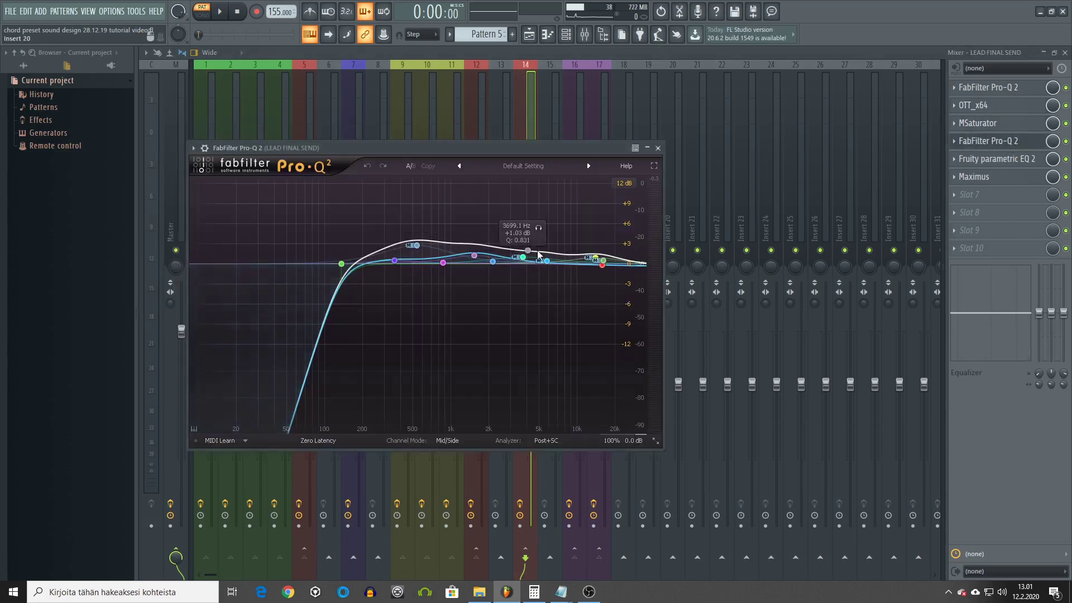
pyautogui.click(657, 147)
pyautogui.click(995, 160)
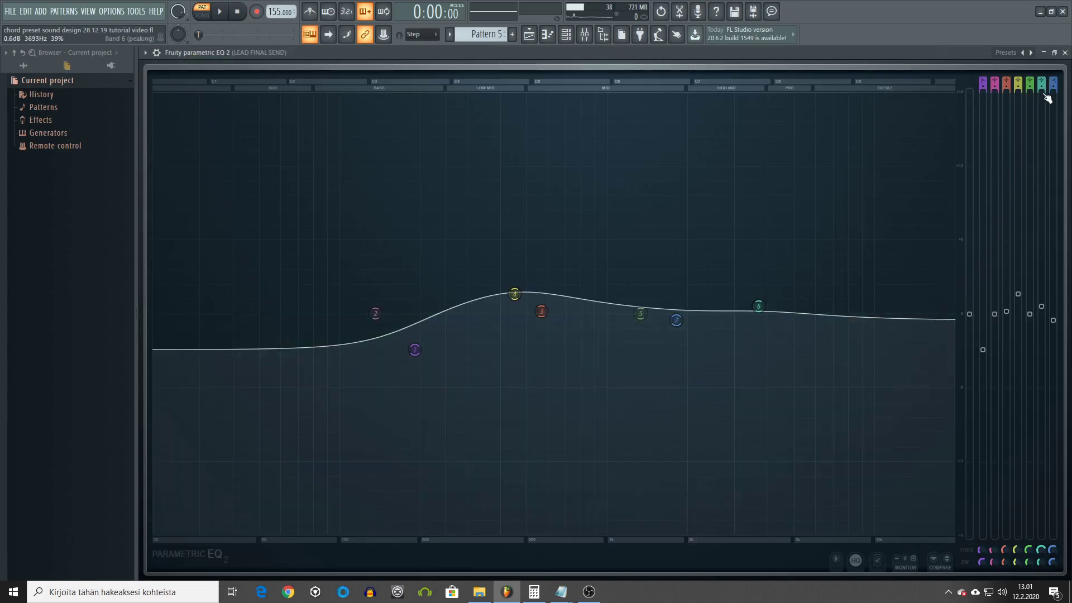
pyautogui.click(1064, 52)
# - Review the high, mid, low and master band settings of Maximus on the LEAD FINAL SEND track
pyautogui.click(993, 180)
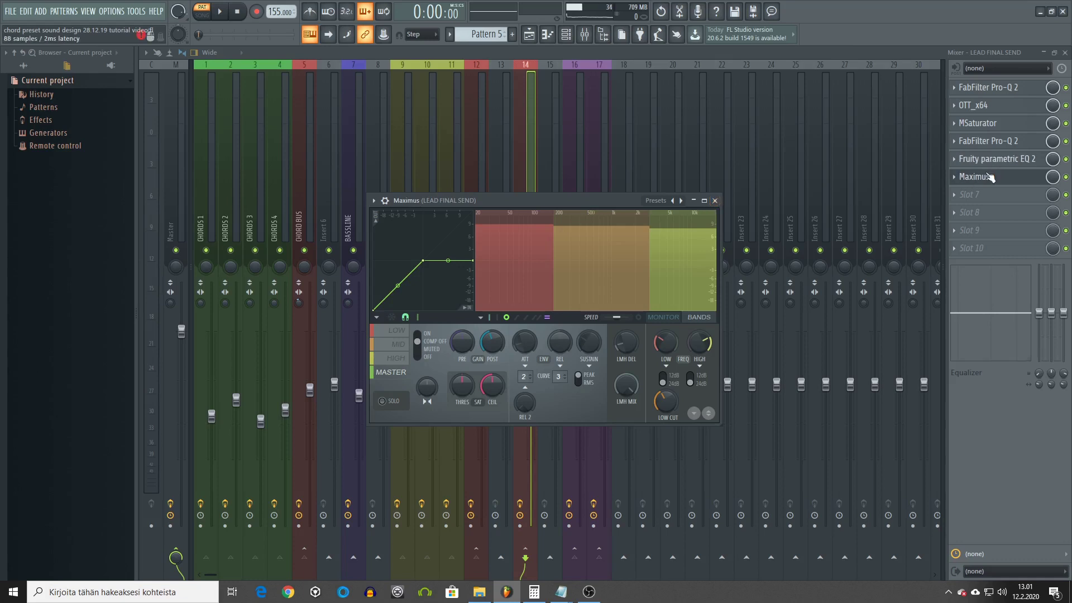
pyautogui.click(715, 201)
pyautogui.click(982, 176)
pyautogui.click(394, 359)
pyautogui.click(398, 345)
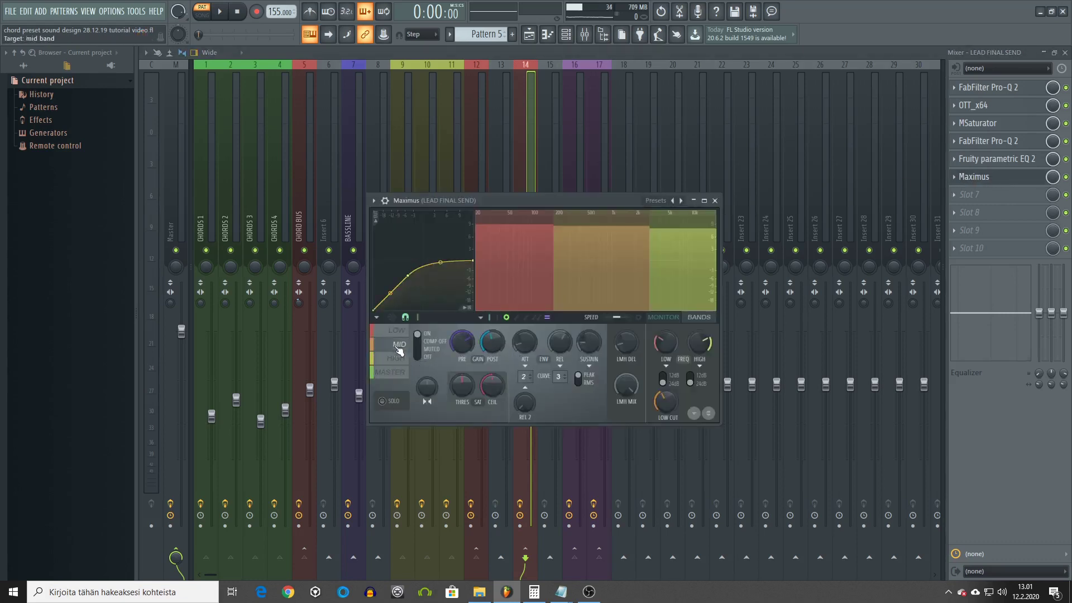
pyautogui.click(399, 331)
pyautogui.click(398, 345)
pyautogui.click(394, 372)
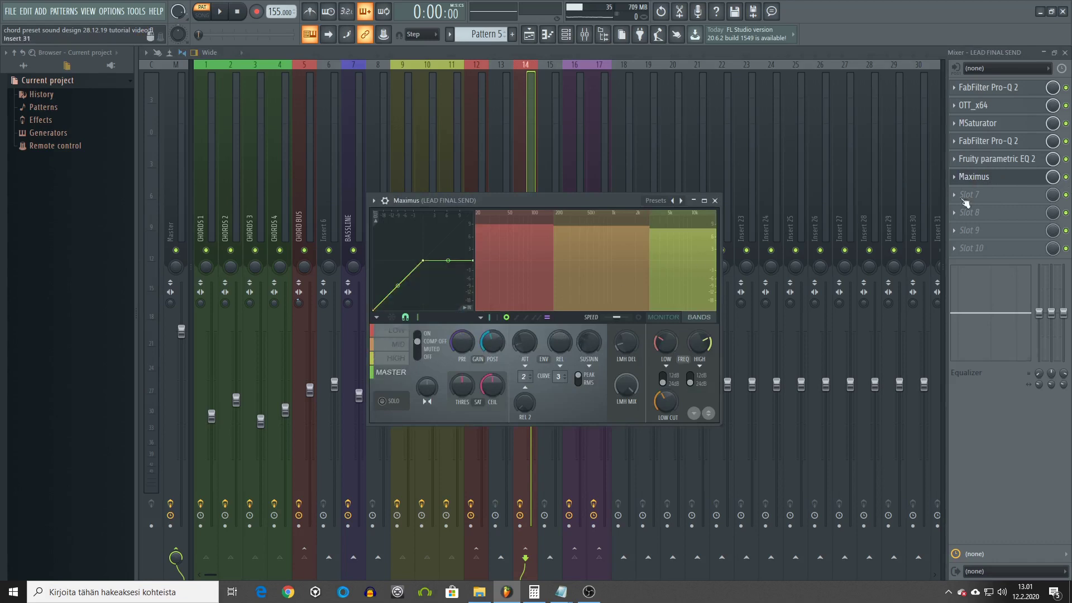
pyautogui.click(715, 201)
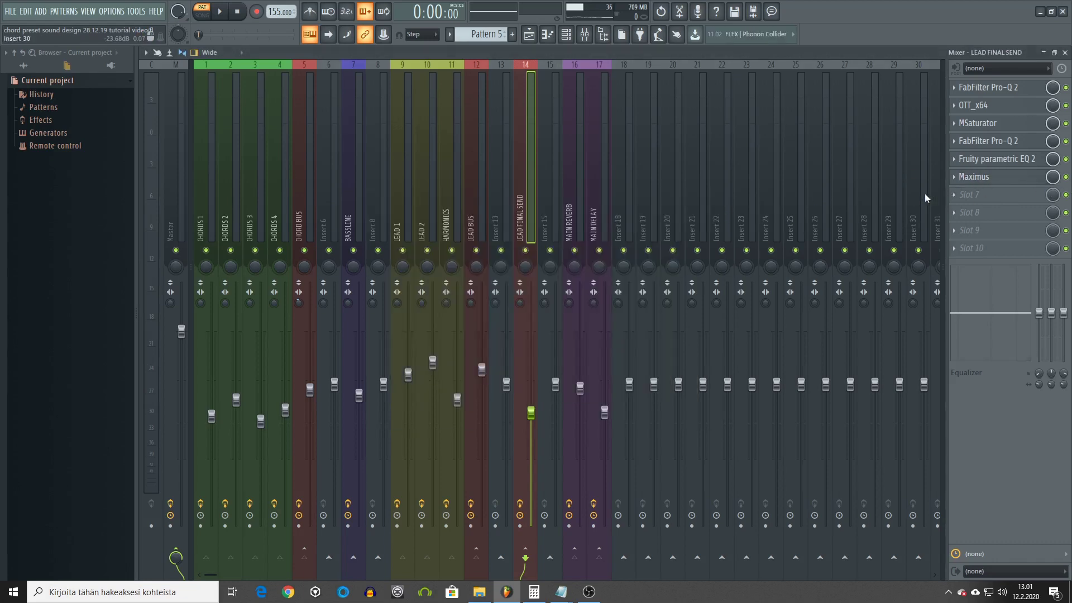
pyautogui.click(992, 177)
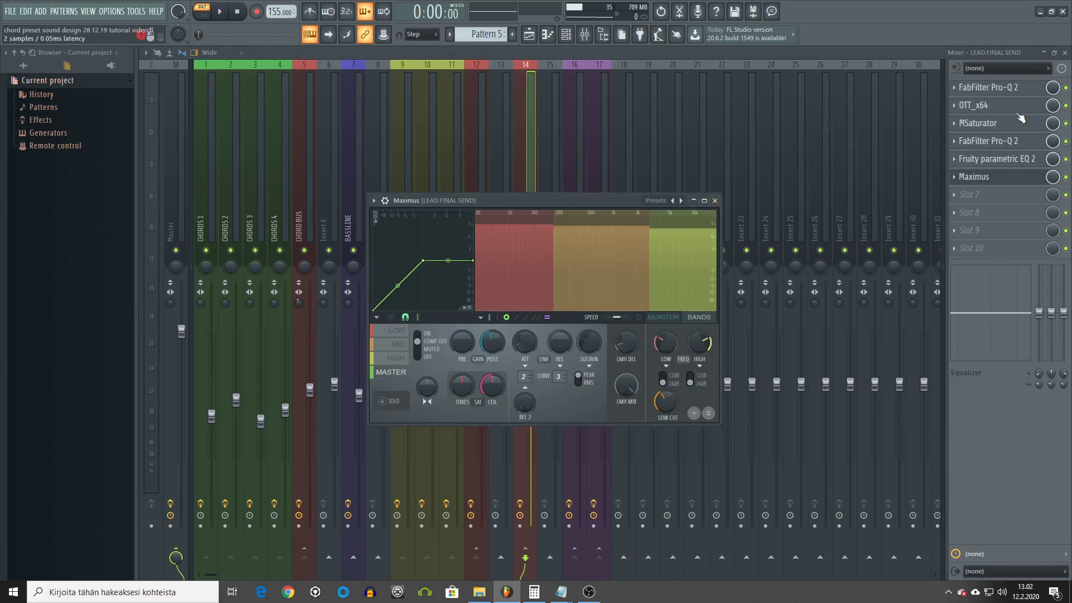
pyautogui.click(715, 200)
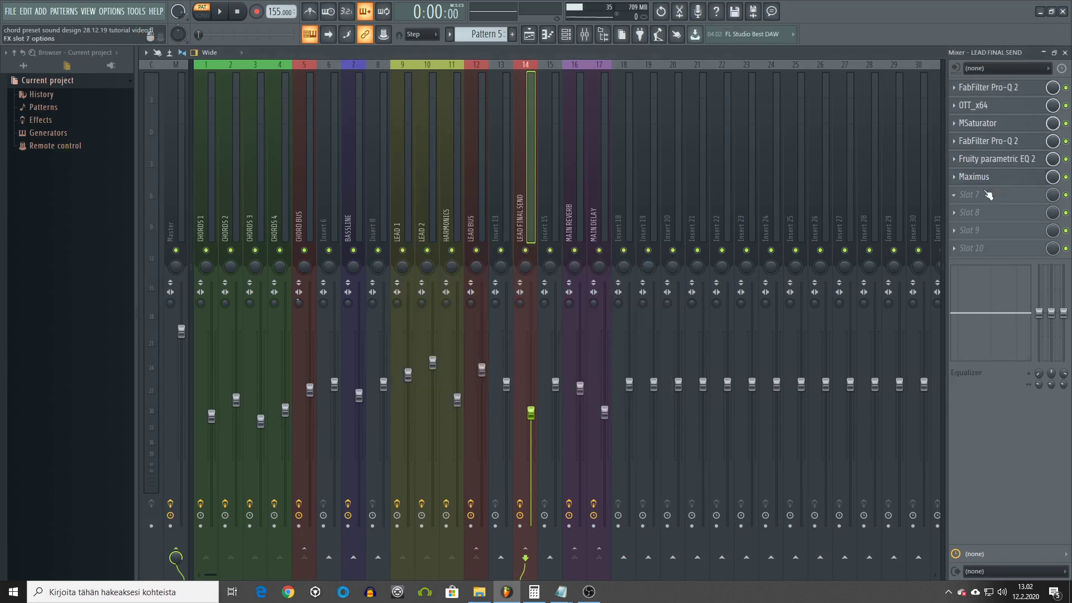
# - Recheck the Maximus master band settings on the LEAD FINAL SEND track
pyautogui.click(985, 176)
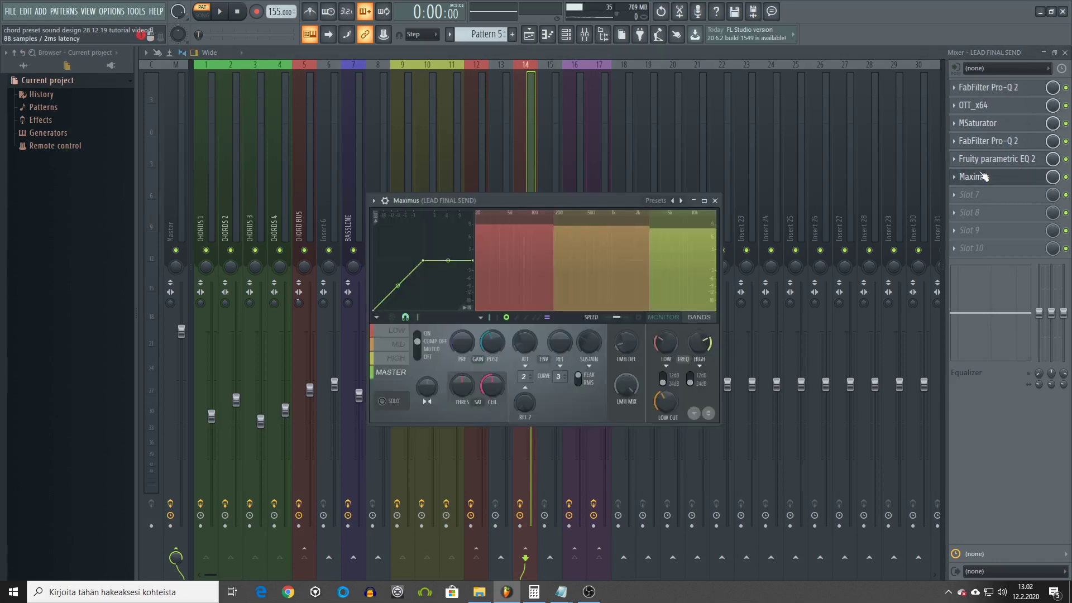
pyautogui.click(715, 199)
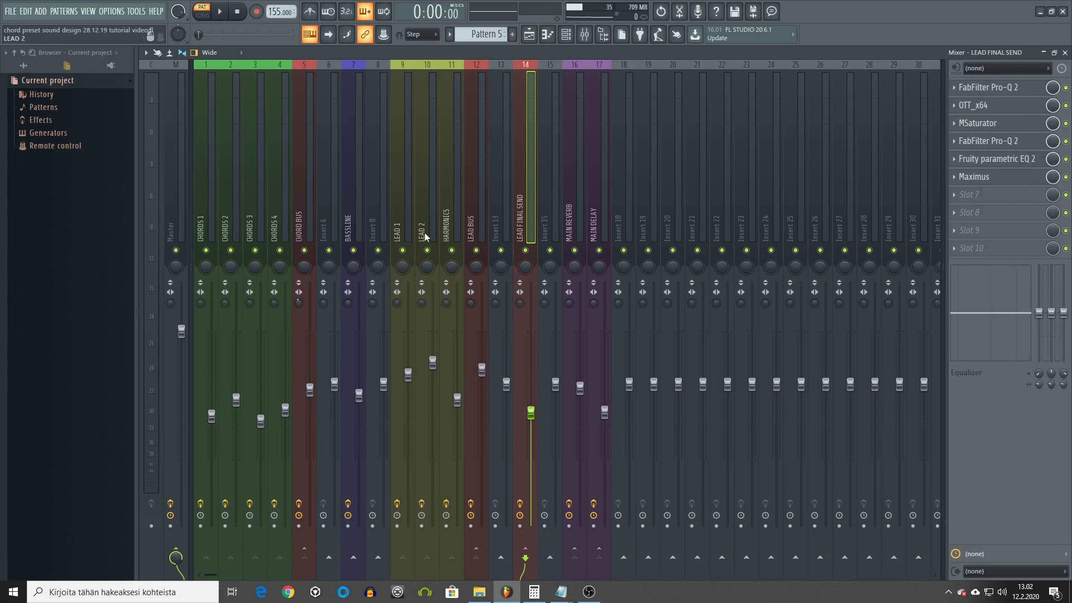
pyautogui.click(1013, 180)
pyautogui.click(1013, 180)
# - Inspect the FabFilter Pro-L limiter's gain and output settings on the Master track
pyautogui.click(182, 214)
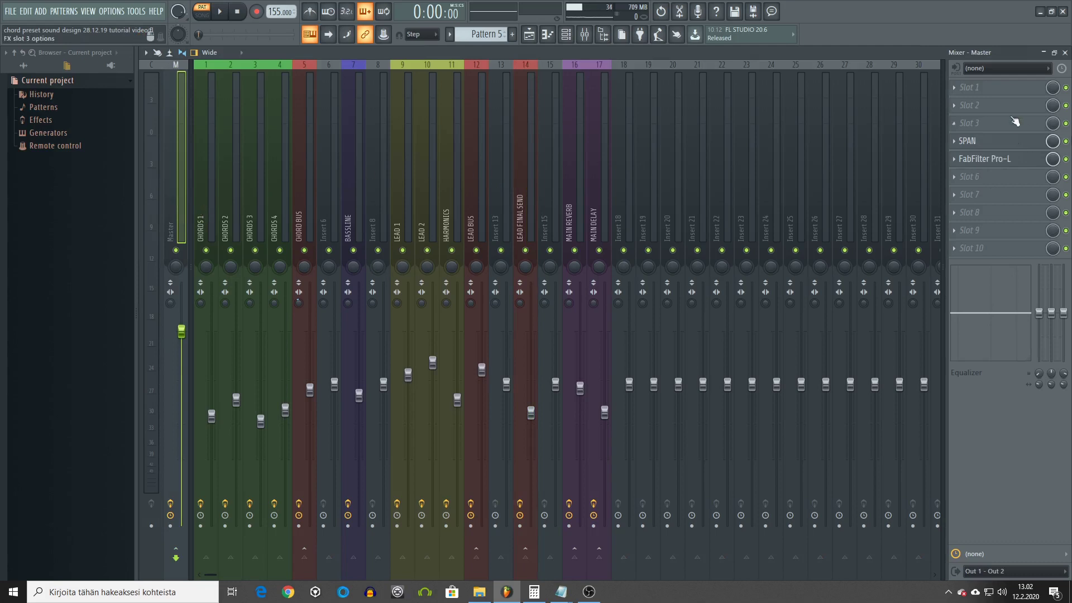
pyautogui.click(1033, 159)
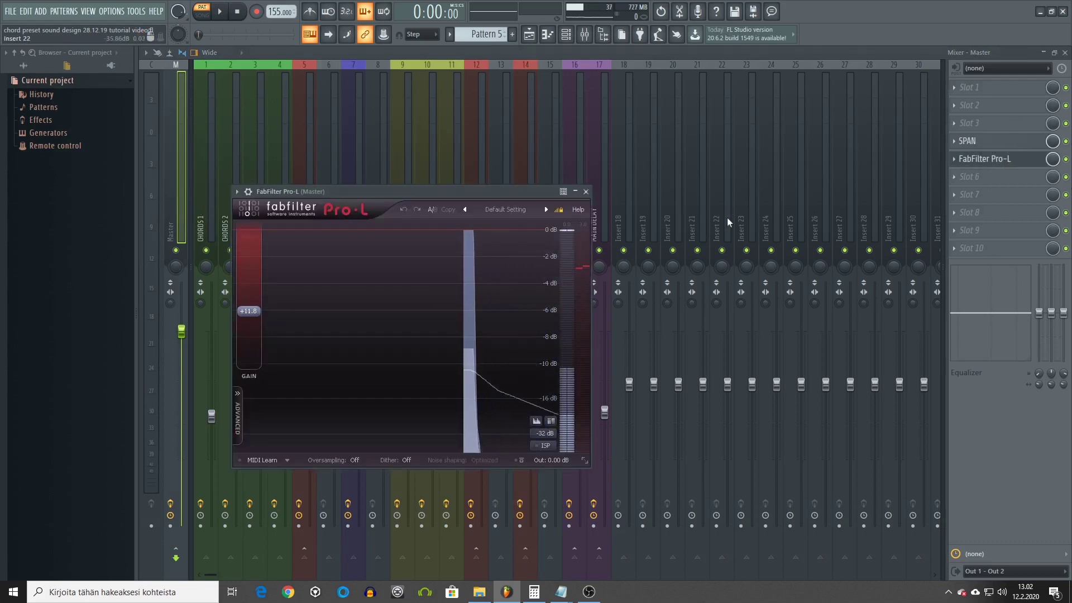
pyautogui.click(586, 192)
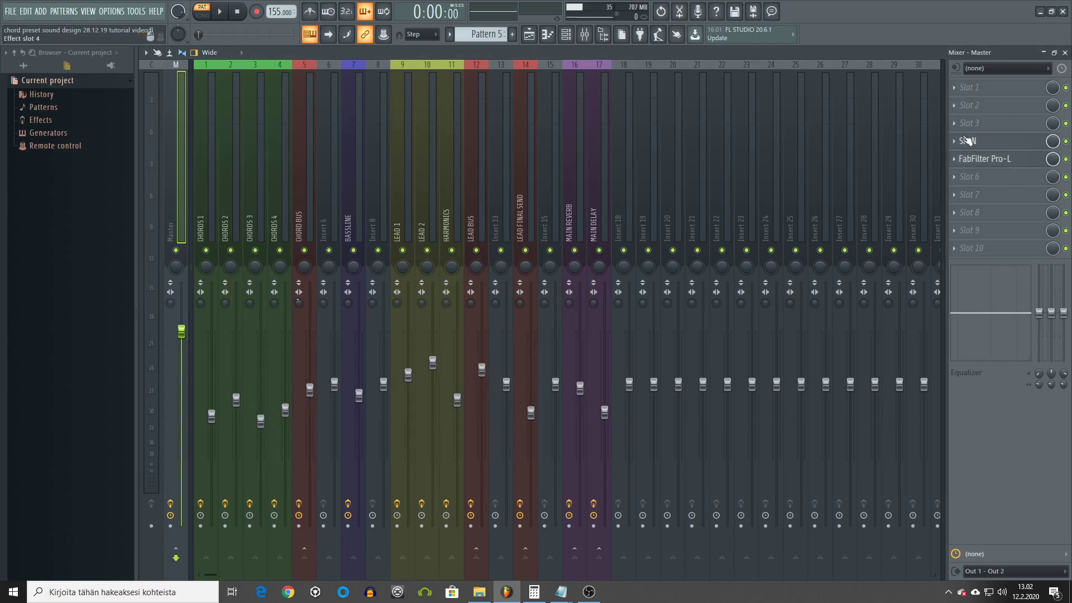
# - Review the routing and effect chains from MAIN DELAY back through the reverb, LEAD FINAL SEND and LEAD BUS to LEAD 1
pyautogui.click(529, 34)
pyautogui.click(598, 168)
pyautogui.click(574, 178)
pyautogui.click(523, 189)
pyautogui.click(470, 205)
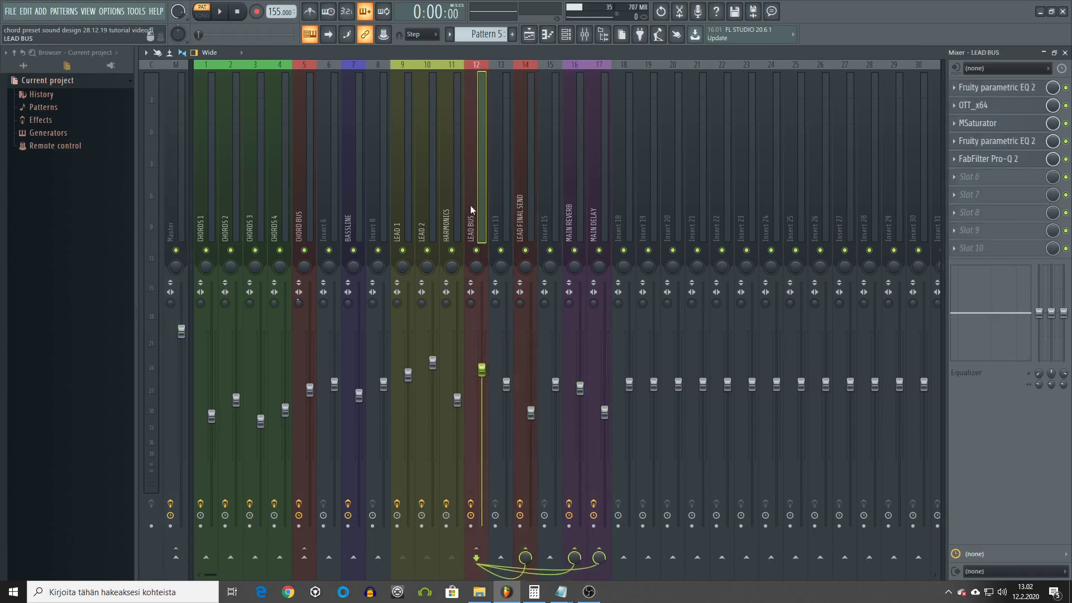
pyautogui.click(456, 216)
pyautogui.click(431, 219)
pyautogui.click(406, 223)
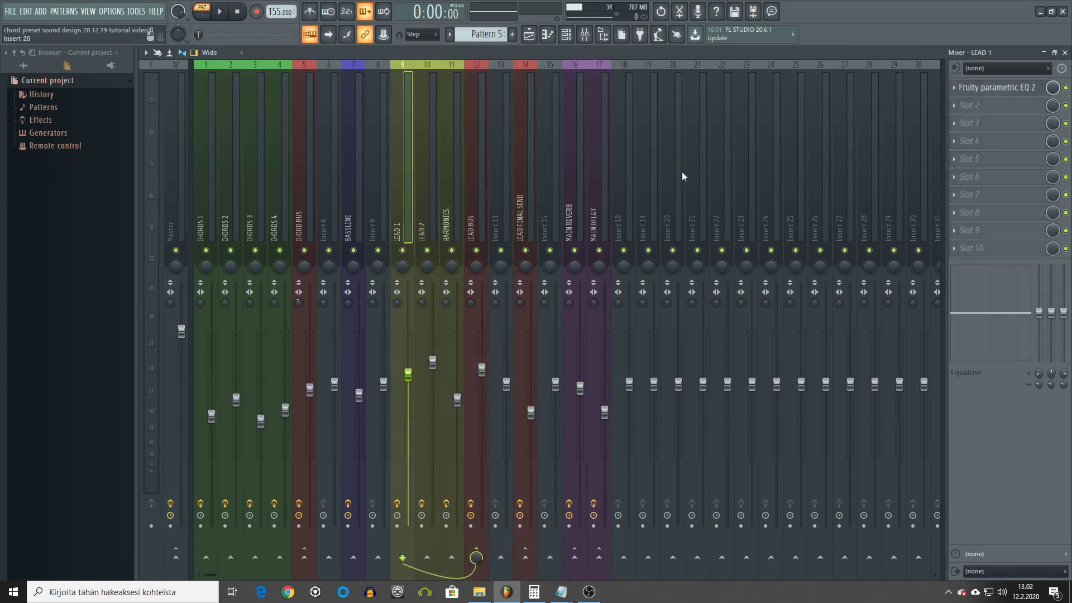
# - Review the routing and effect chains of the BASSLINE, CHORD BUS and CHORDS 4 to CHORDS 1 tracks
pyautogui.click(349, 223)
pyautogui.click(300, 228)
pyautogui.click(277, 224)
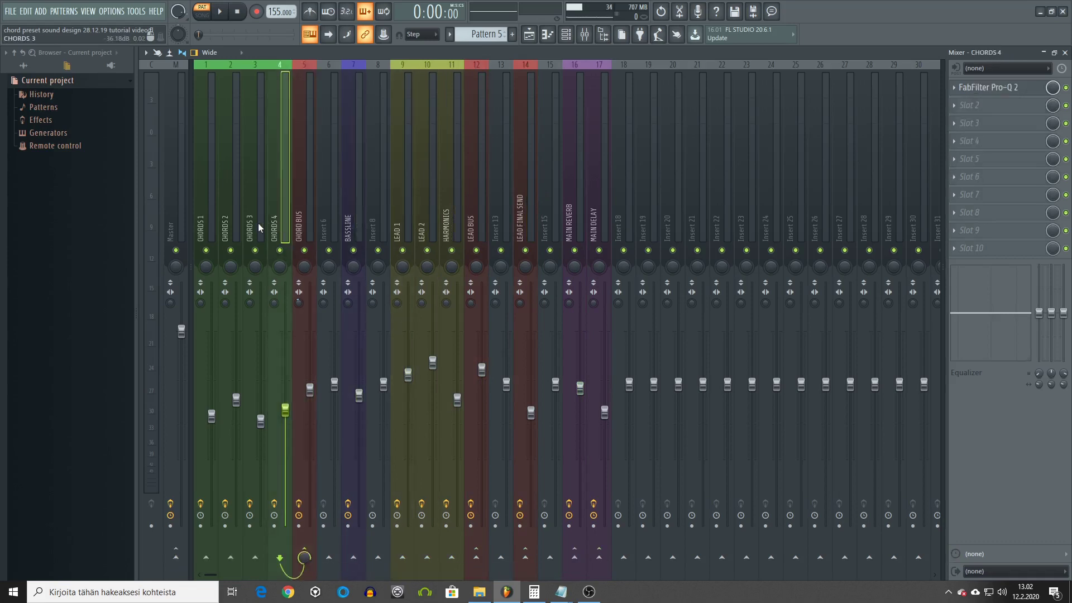
pyautogui.click(256, 223)
pyautogui.click(231, 223)
pyautogui.click(208, 223)
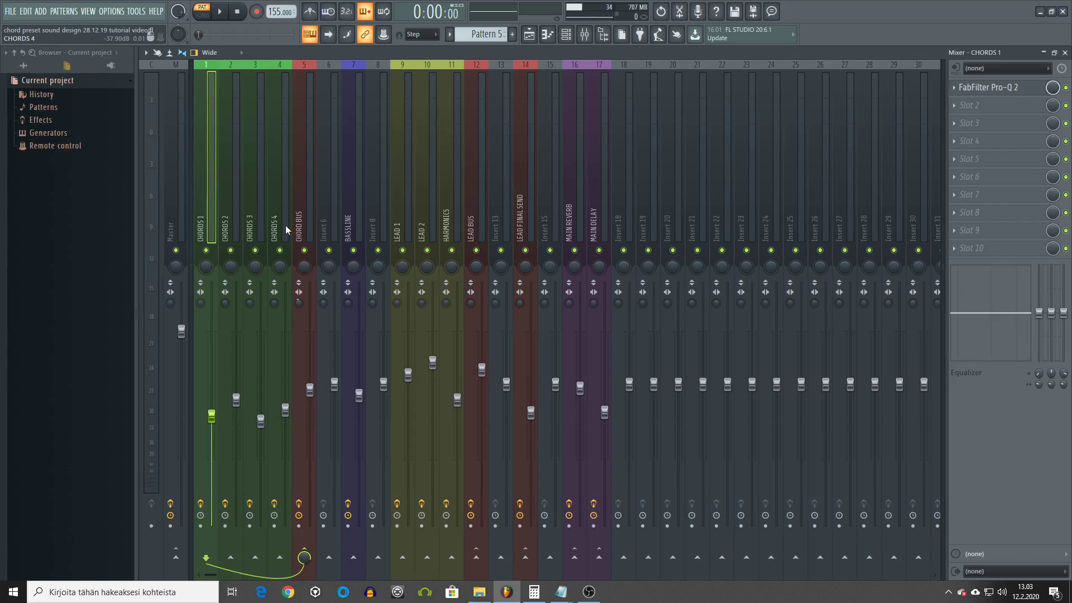
# - Go through the mixer tracks in ascending order from CHORDS 2 to LEAD BUS, checking each one's effects and routing
pyautogui.press('Right')
pyautogui.press('Right')
pyautogui.press('Right')
pyautogui.press('Right')
pyautogui.press('Right')
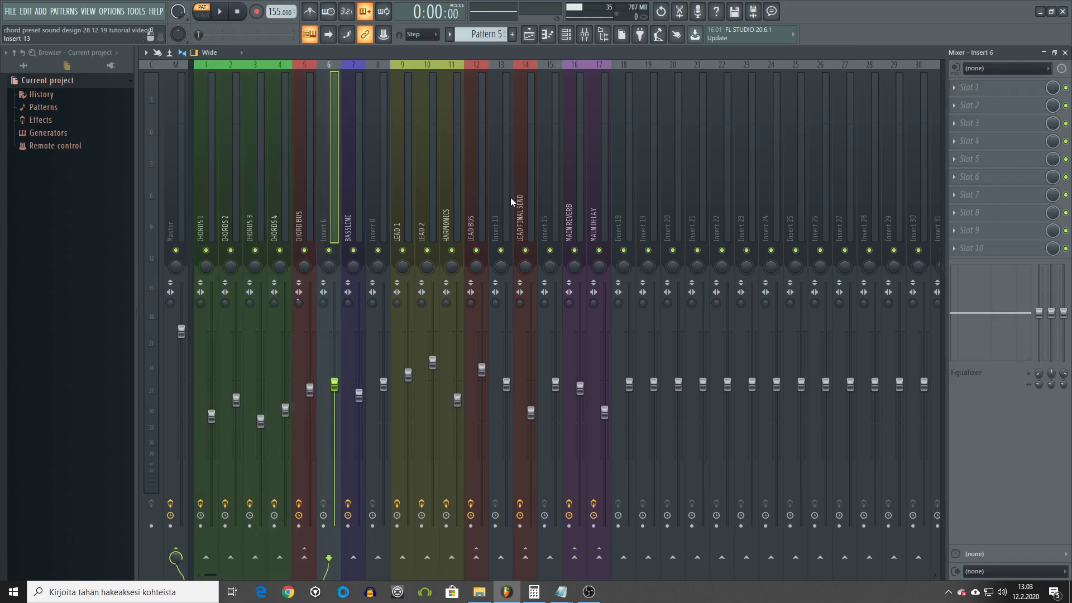
pyautogui.press('Right')
pyautogui.press('Right')
pyautogui.press('Right')
pyautogui.press('Right')
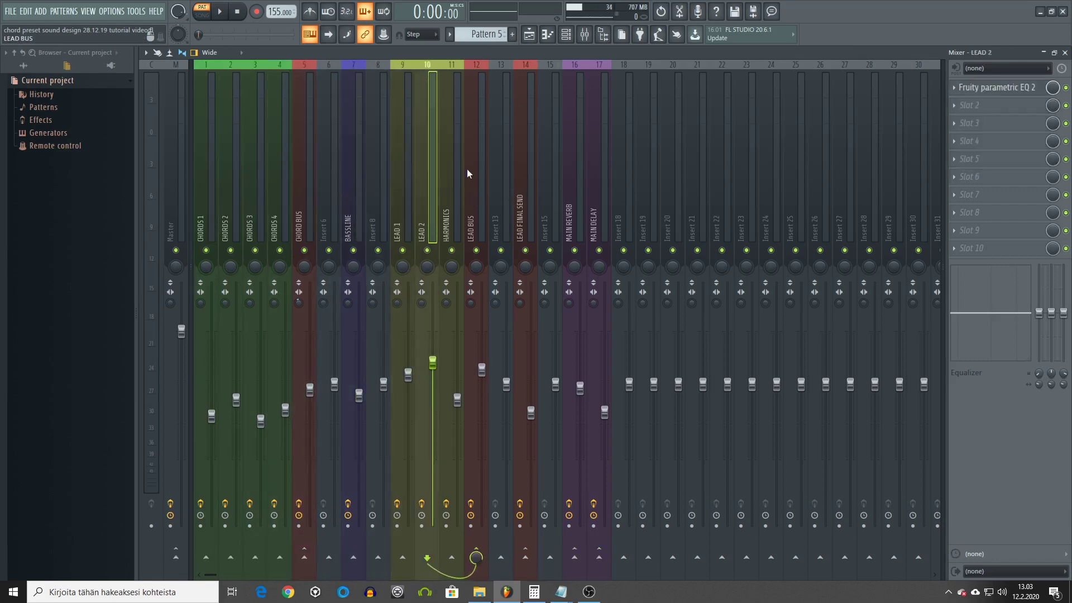
pyautogui.press('Right')
pyautogui.press('Right')
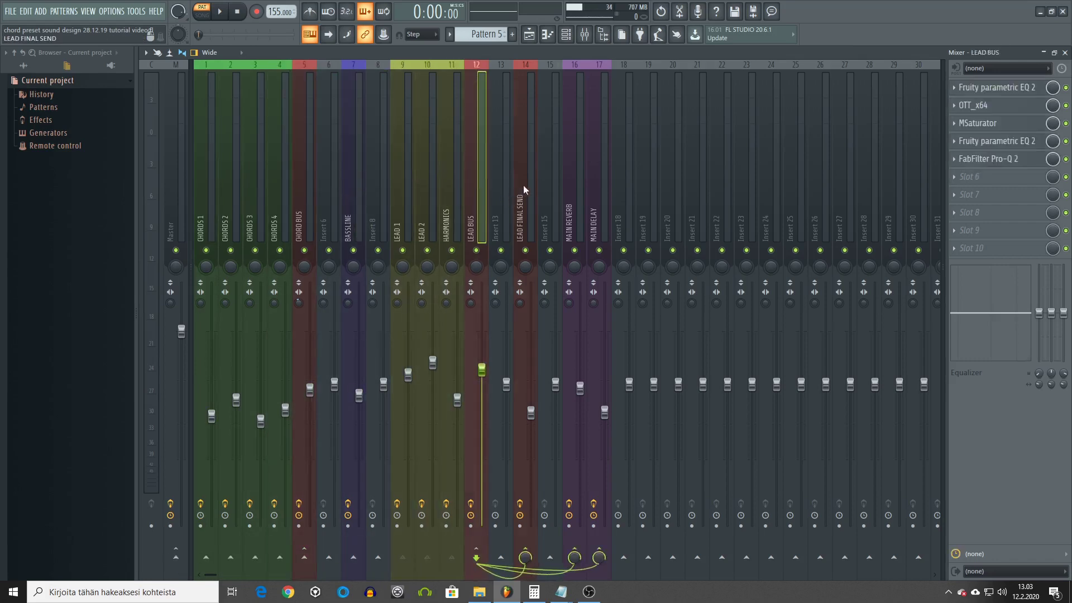
# - Check the effect chains and routing of the LEAD FINAL SEND, MAIN REVERB and MAIN DELAY tracks
pyautogui.click(524, 189)
pyautogui.click(571, 188)
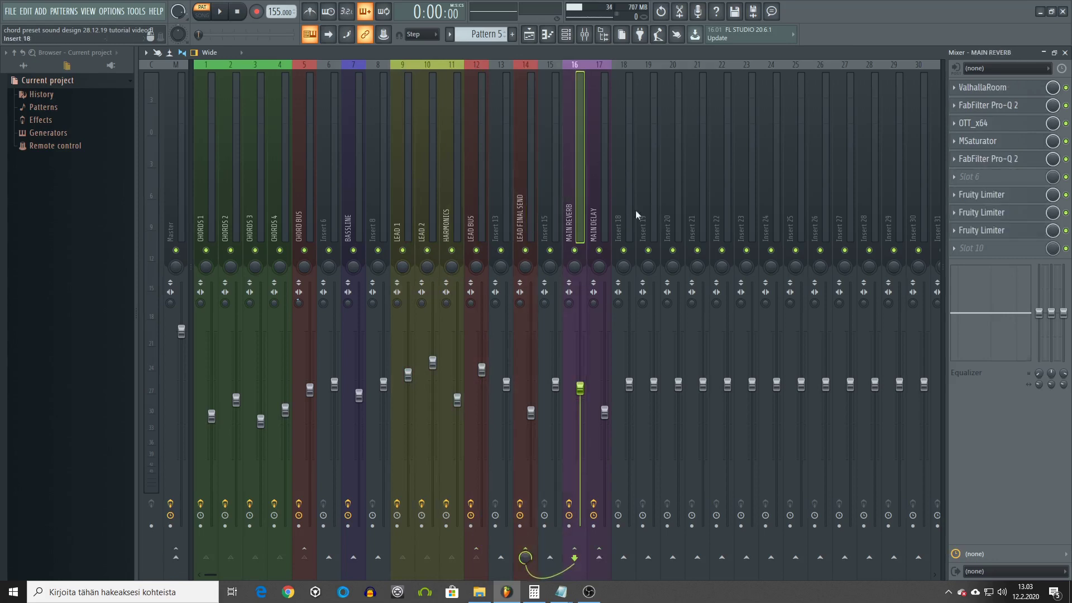
pyautogui.click(607, 224)
pyautogui.press('Left')
pyautogui.click(598, 220)
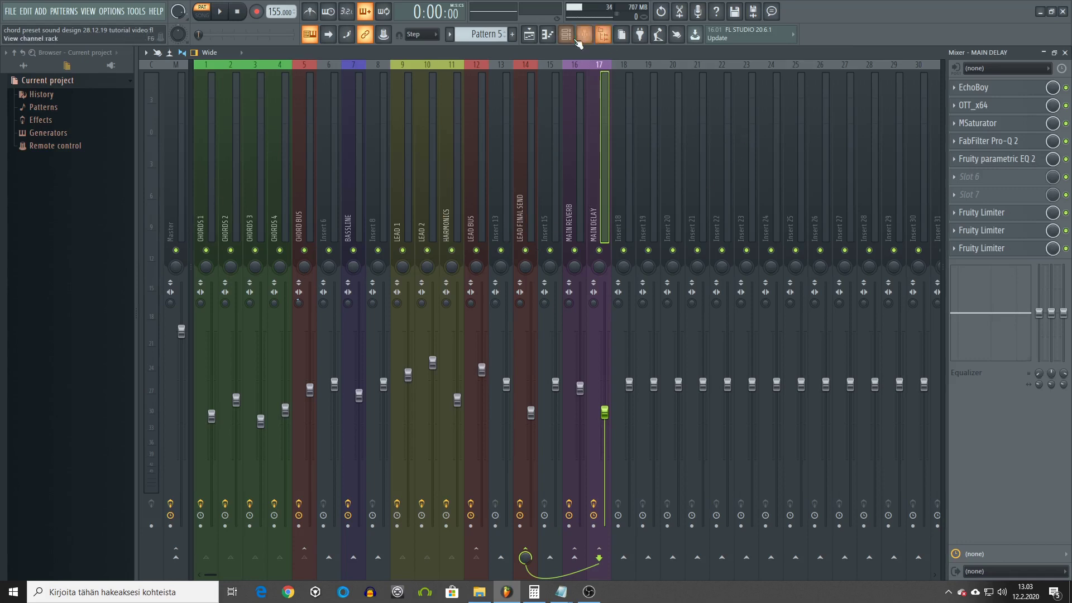
# - Examine the CHORDS midi notes in the piano roll, from the upper voices down to the lowest chord notes
pyautogui.click(565, 34)
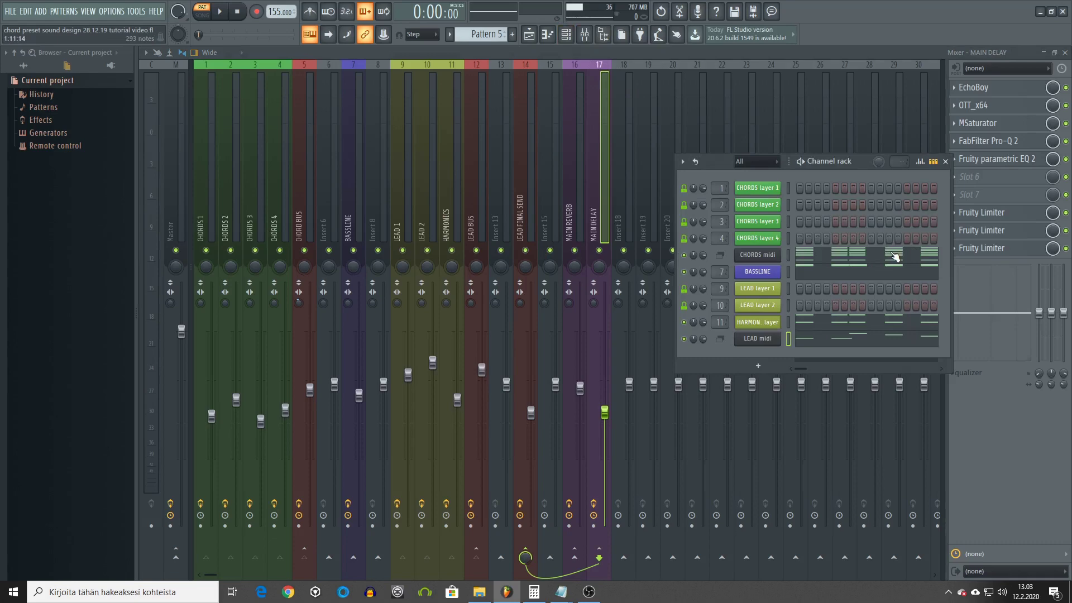
pyautogui.click(856, 263)
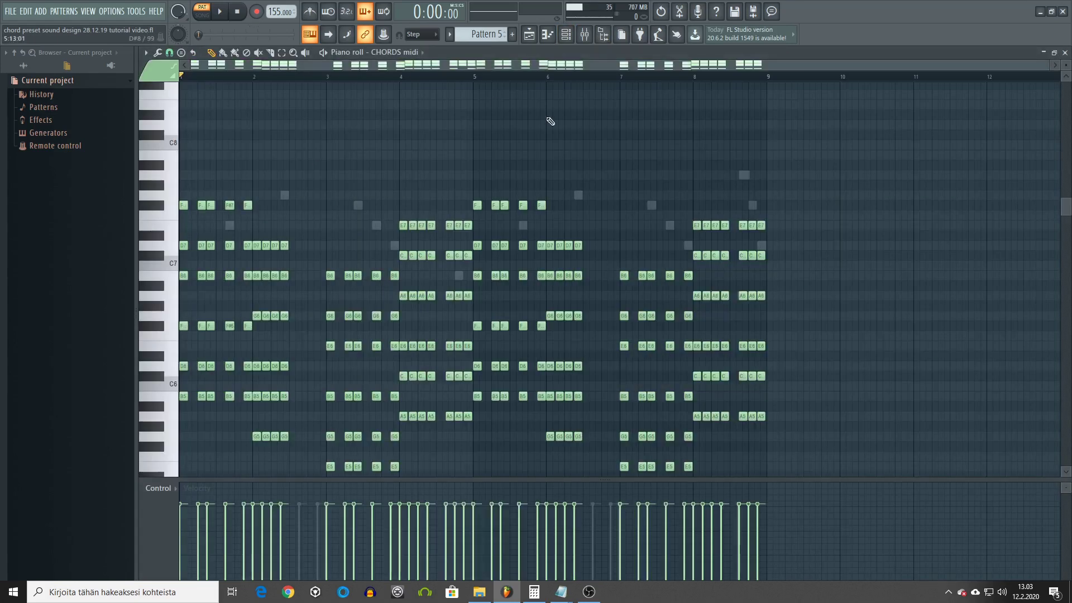
pyautogui.scroll(-3, 525, 82)
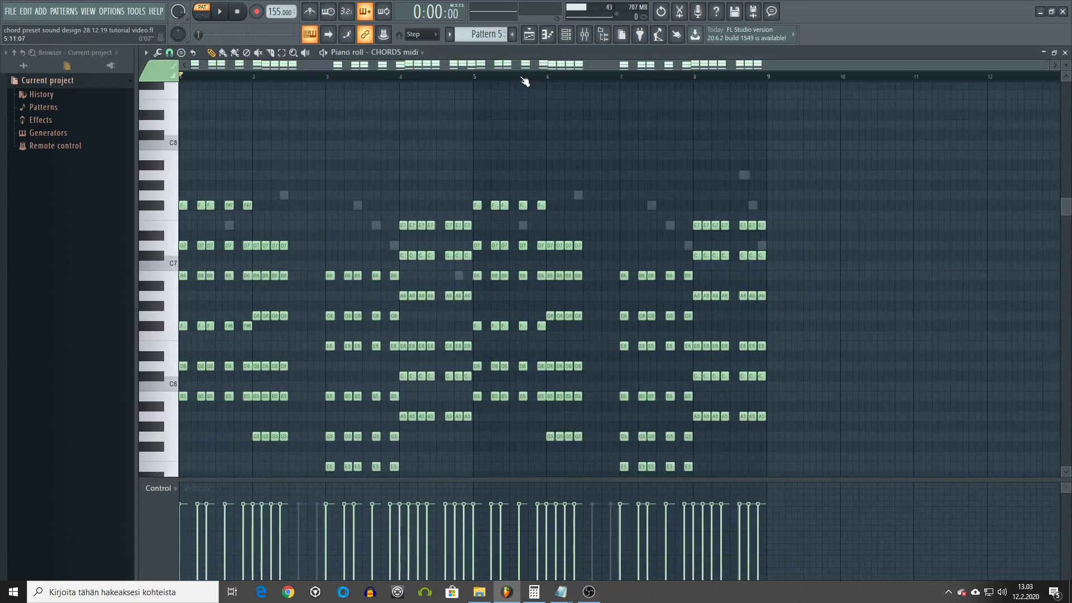
pyautogui.scroll(-5, 579, 249)
pyautogui.scroll(2, 579, 250)
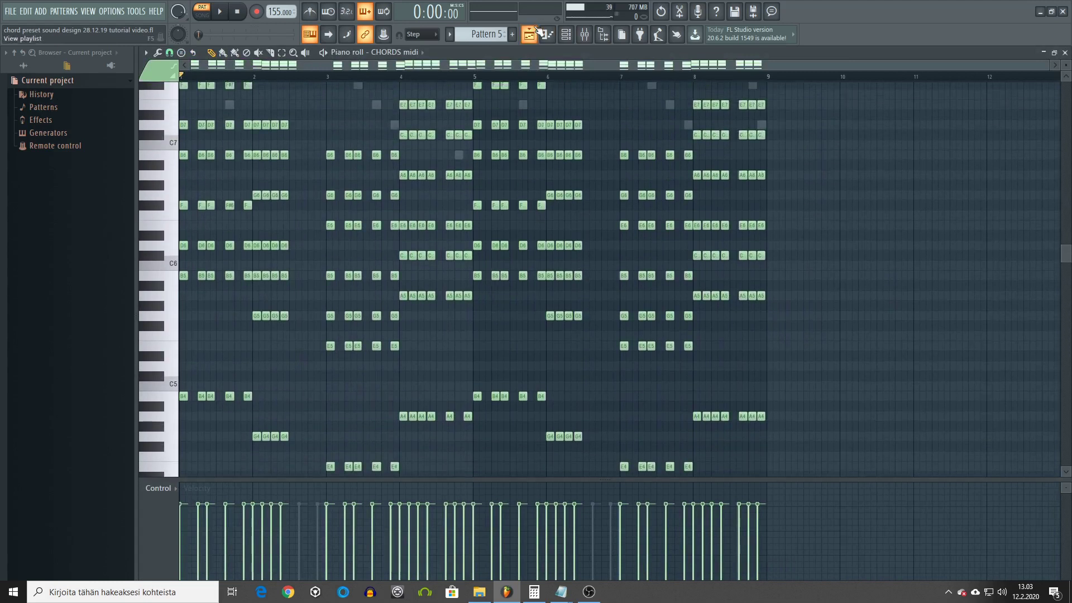
# - Examine the BASSLINE and HARMONICS layer note patterns in the piano roll
pyautogui.click(566, 34)
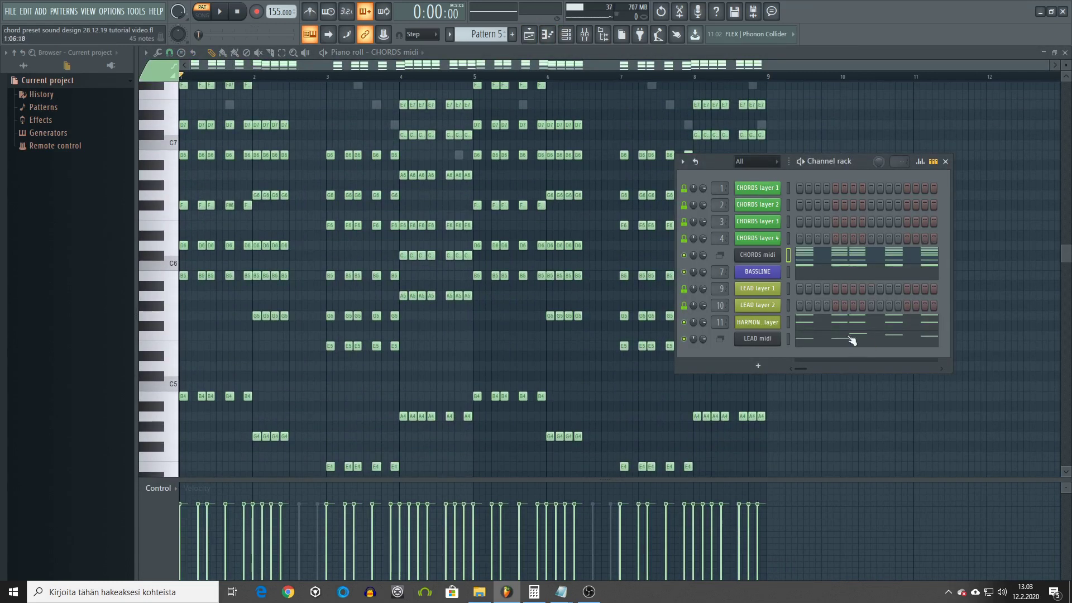
pyautogui.click(835, 275)
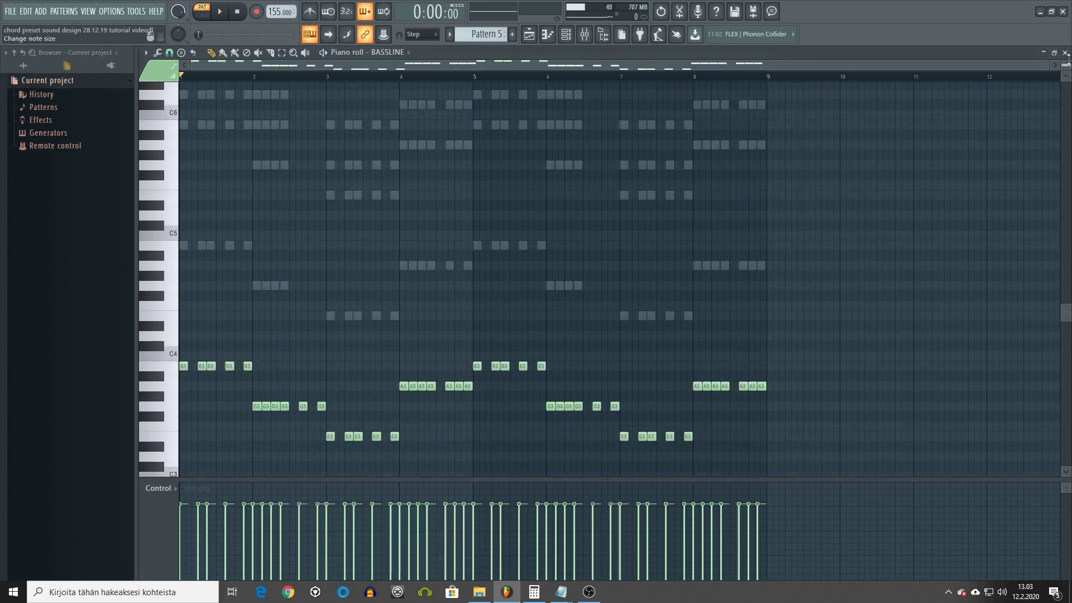
pyautogui.click(1065, 52)
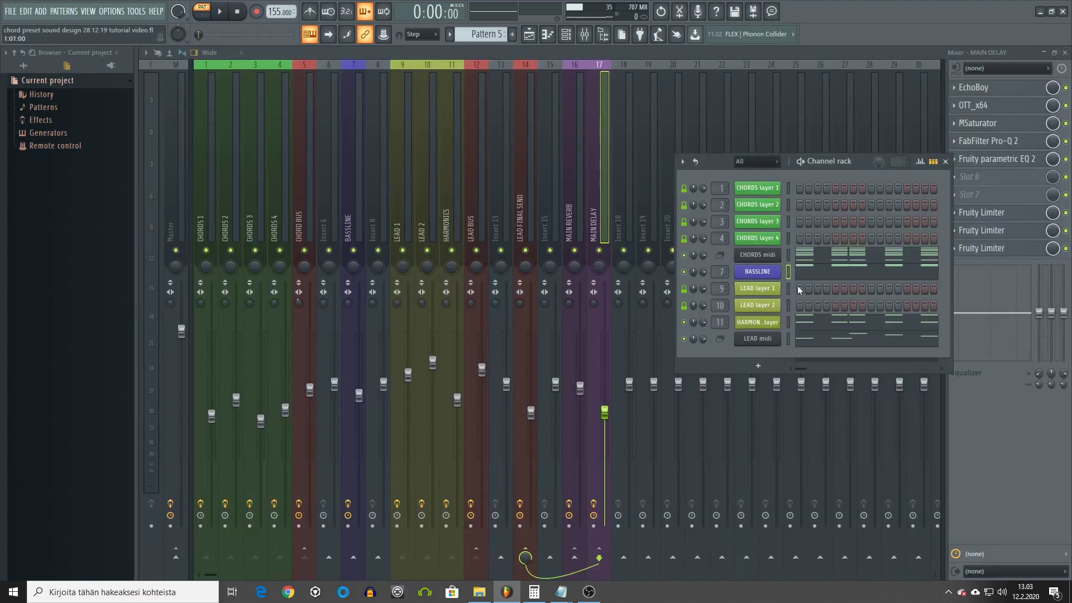
pyautogui.click(795, 324)
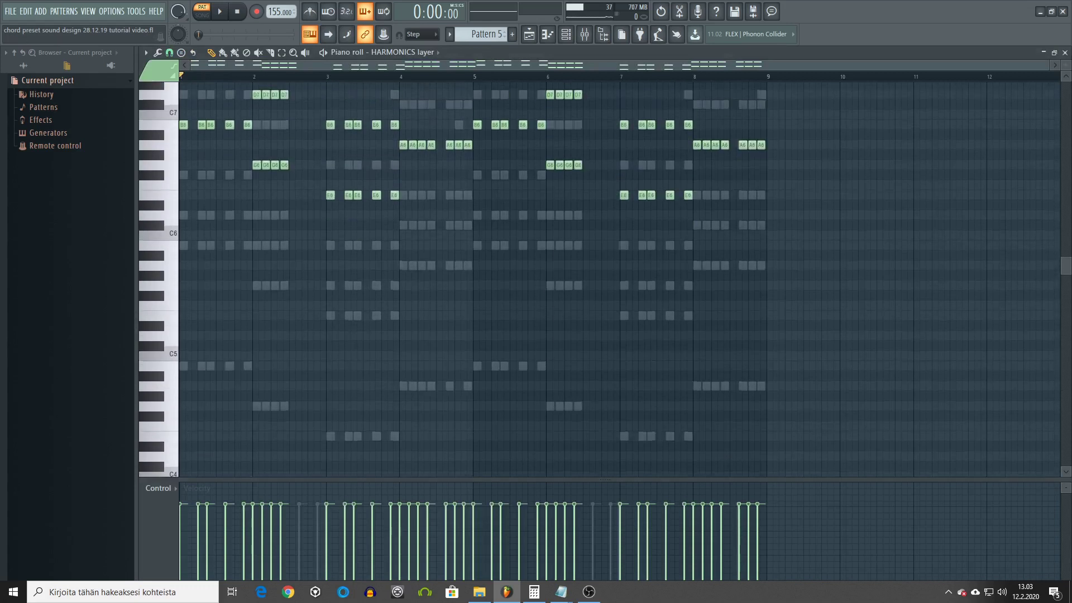
pyautogui.press('F7')
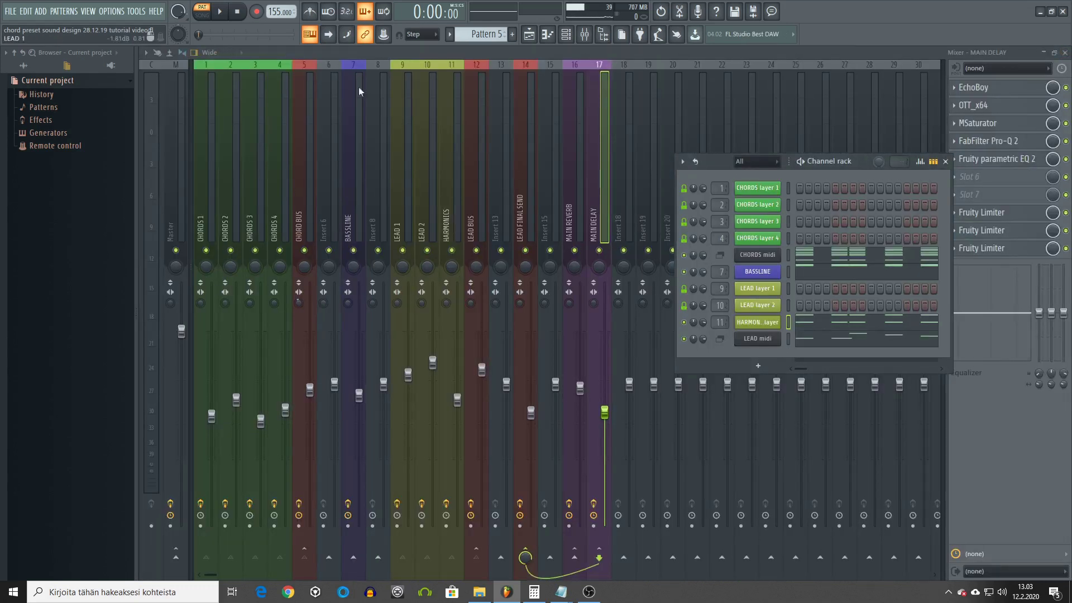